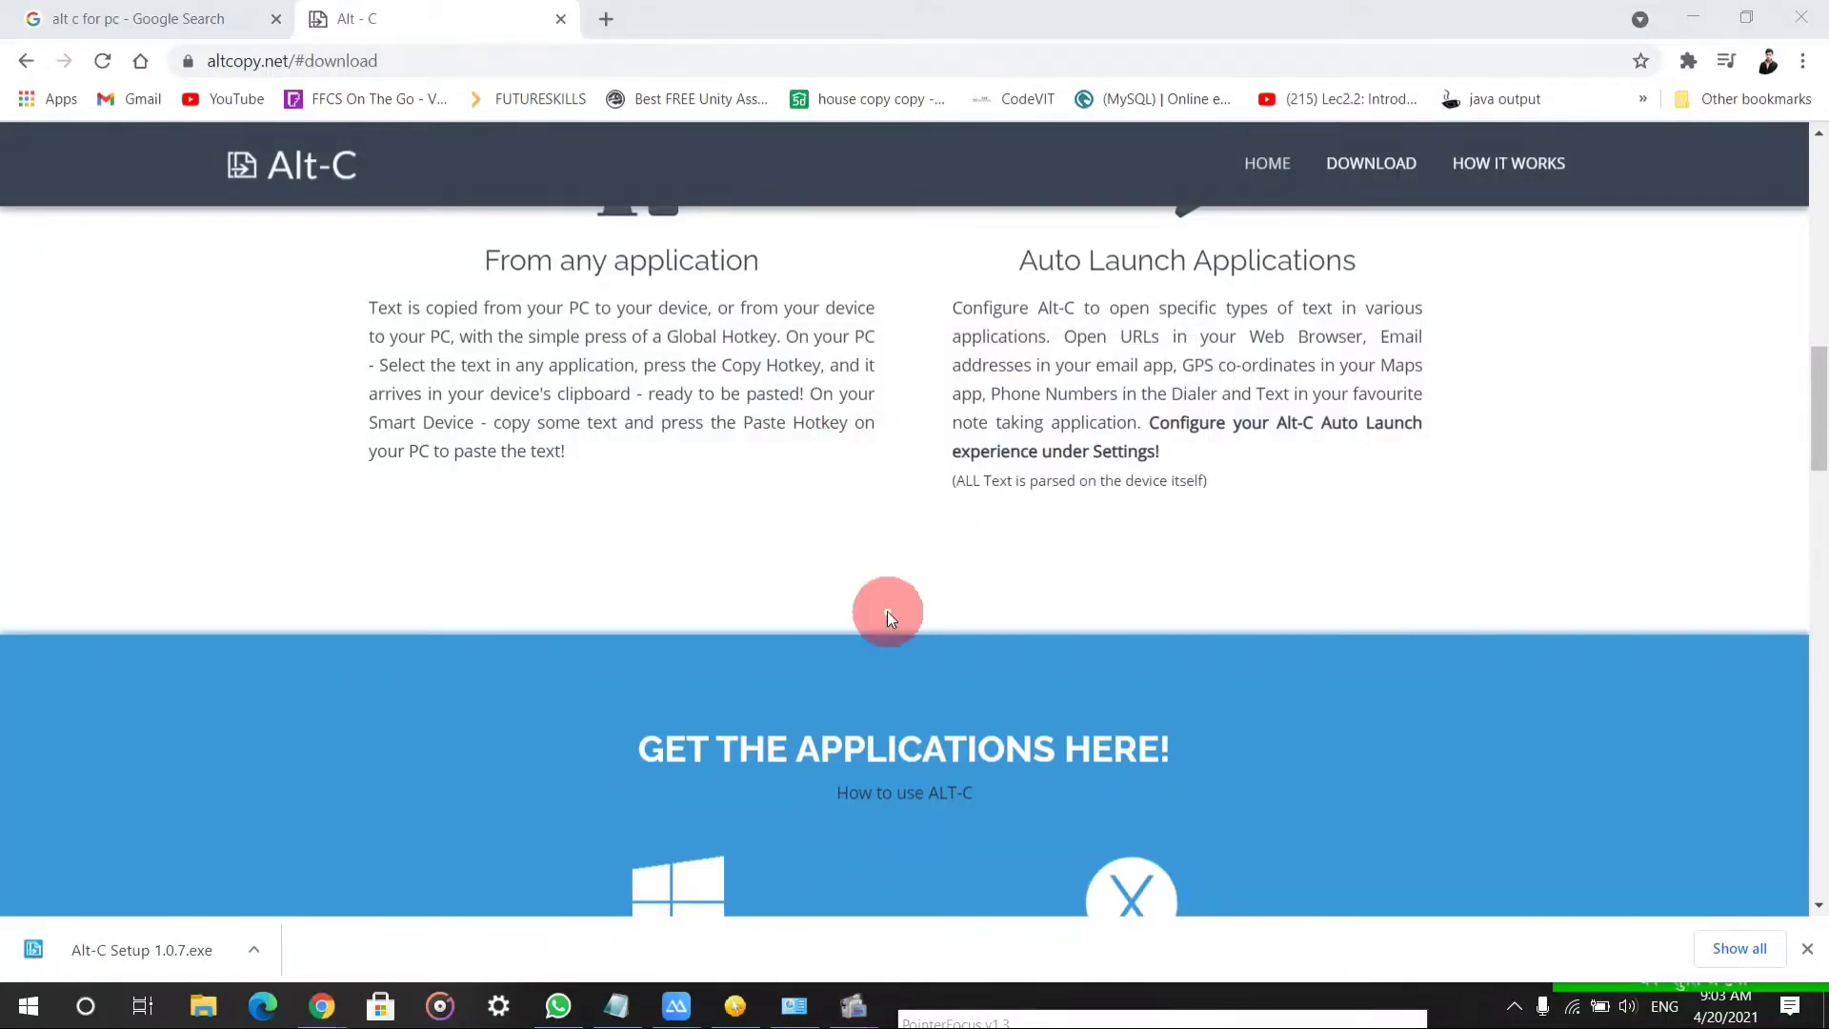
- Scroll to the top of the Alt-C site and highlight its tagline
{"action": "scroll", "coordinate": [888, 610], "scroll_direction": "up", "scroll_amount": 3}
{"action": "scroll", "coordinate": [888, 610], "scroll_direction": "up", "scroll_amount": 5}
{"action": "scroll", "coordinate": [888, 610], "scroll_direction": "up", "scroll_amount": 4}
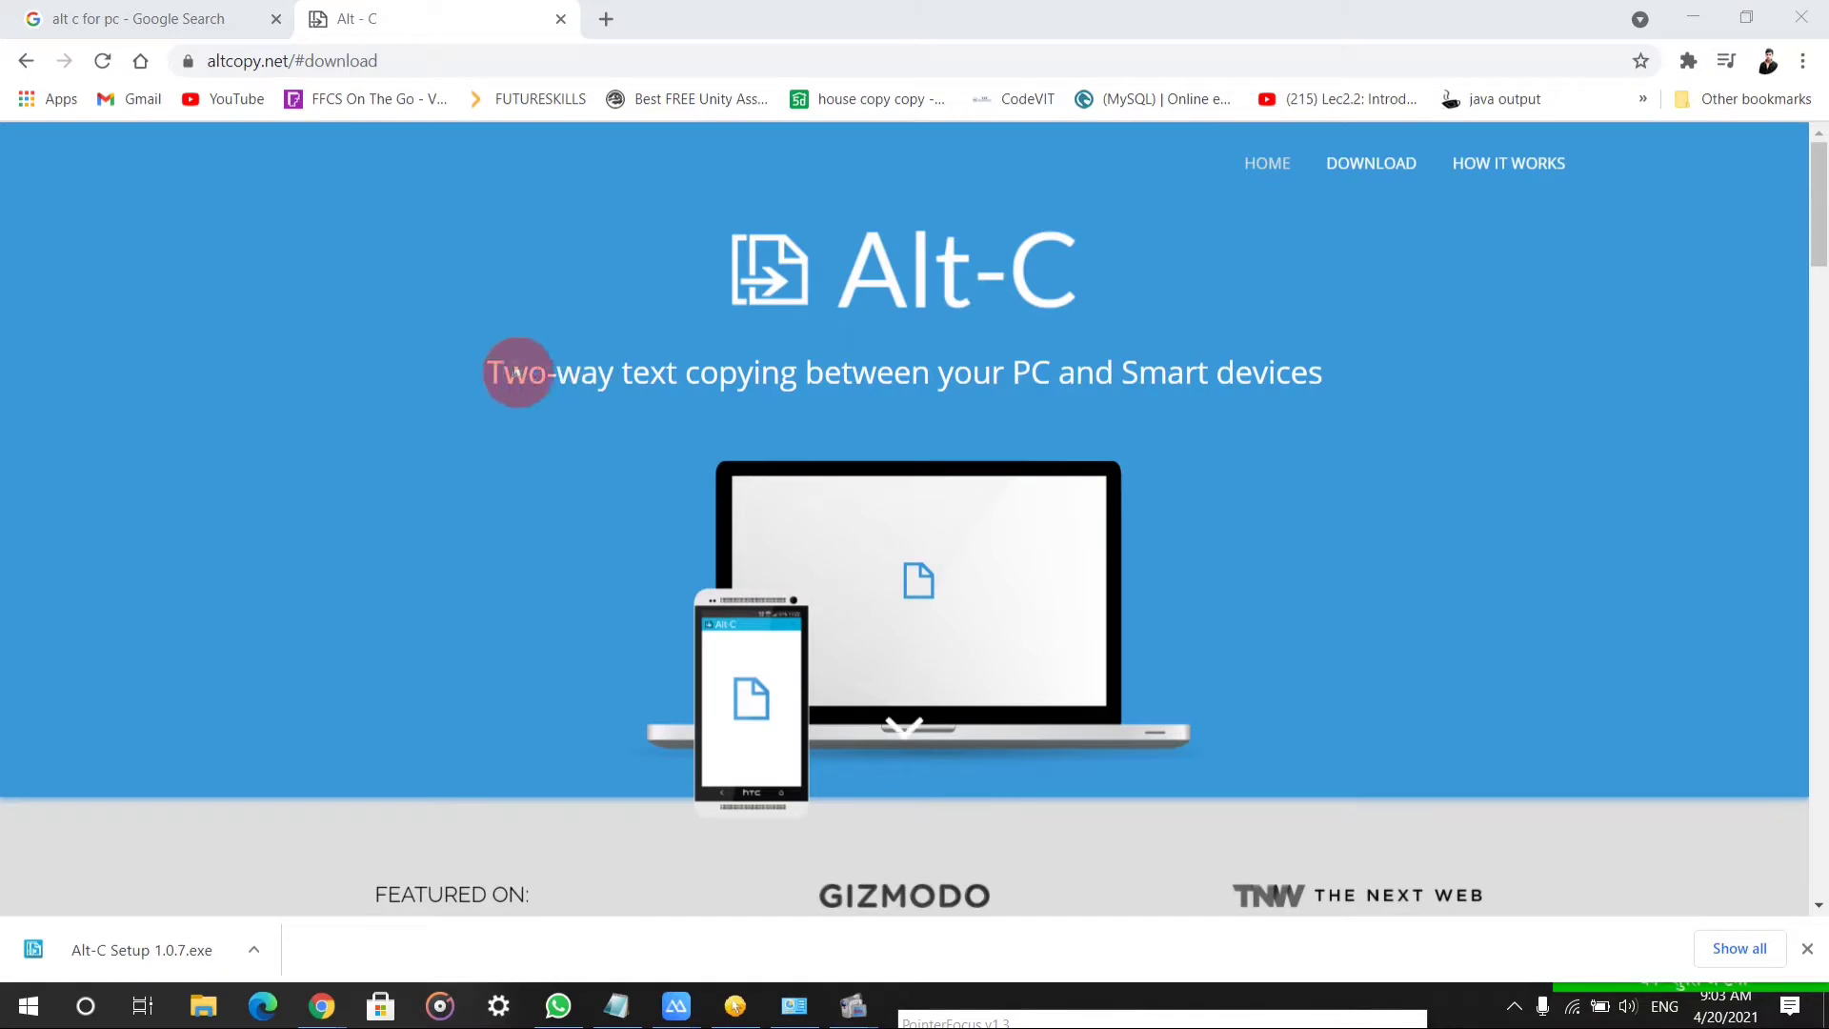
{"action": "left_click_drag", "start_coordinate": [490, 369], "coordinate": [1158, 383]}
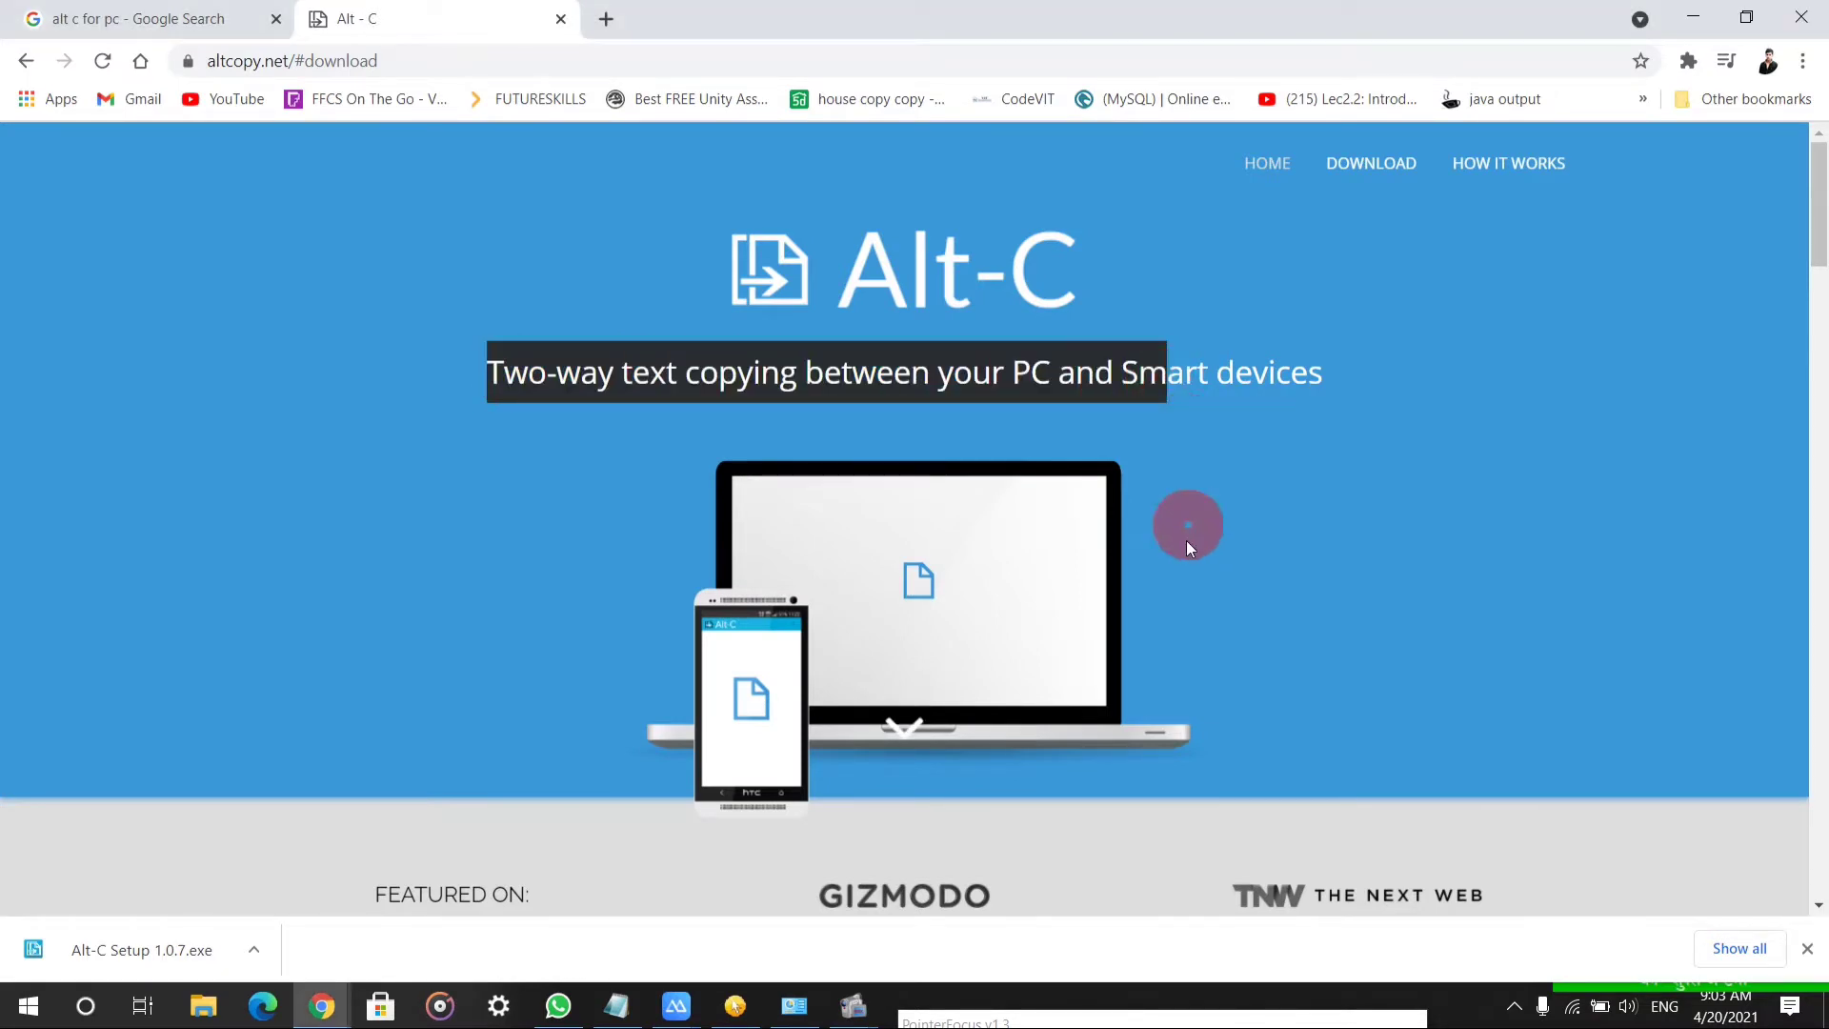
- Scroll down to the Windows and OSX client download section
{"action": "scroll", "coordinate": [1186, 549], "scroll_direction": "down", "scroll_amount": 1}
{"action": "scroll", "coordinate": [1226, 549], "scroll_direction": "up", "scroll_amount": 1}
{"action": "scroll", "coordinate": [1226, 552], "scroll_direction": "down", "scroll_amount": 2}
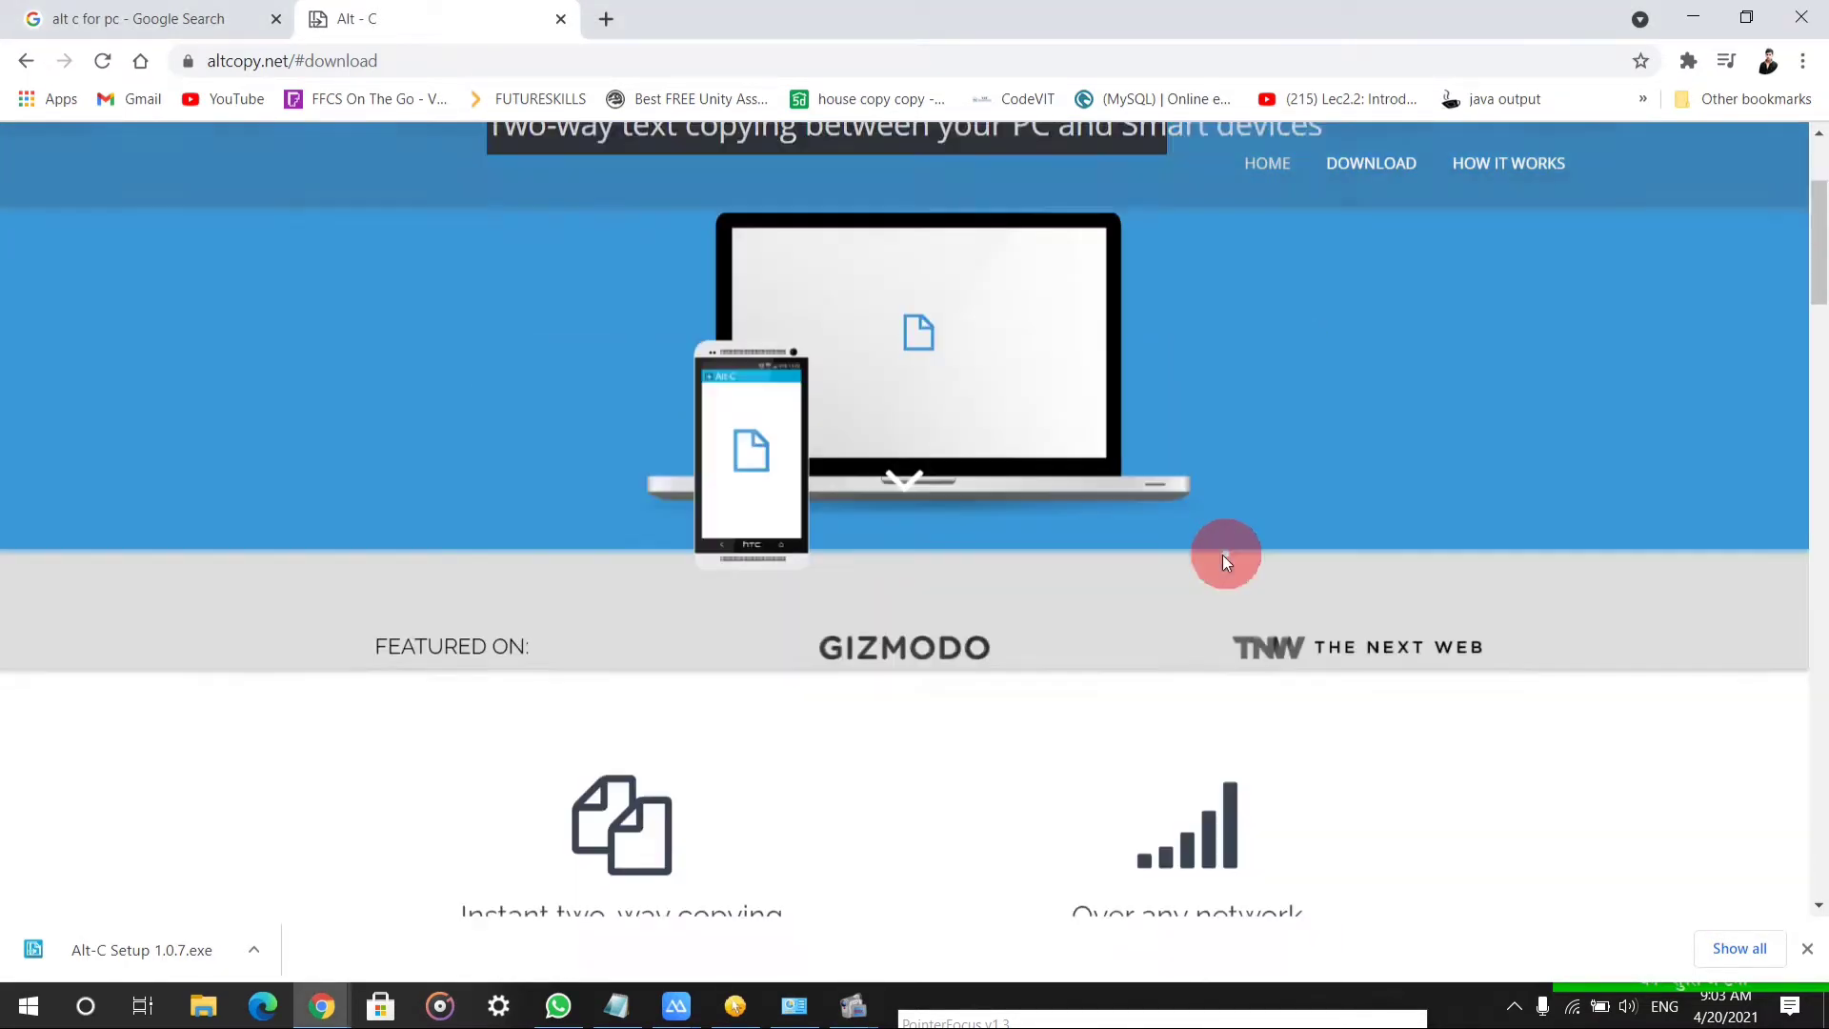
{"action": "scroll", "coordinate": [1225, 560], "scroll_direction": "up", "scroll_amount": 3}
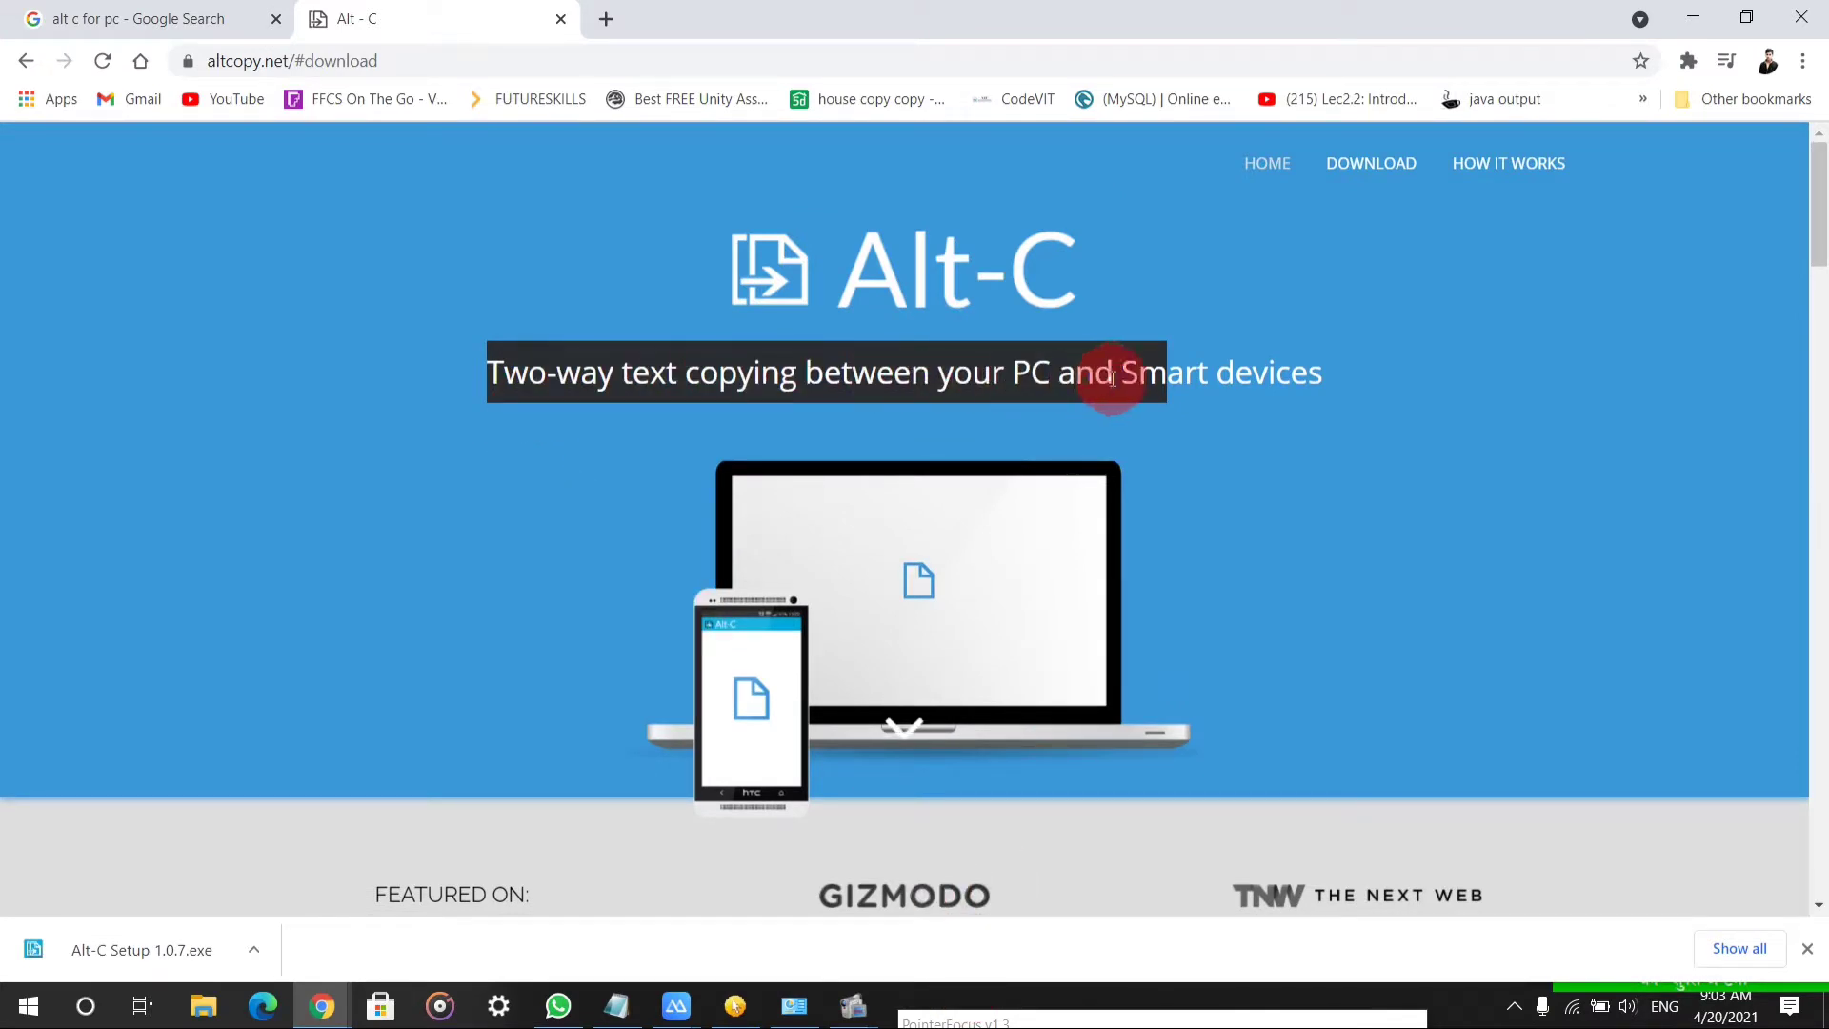
{"action": "scroll", "coordinate": [1249, 465], "scroll_direction": "down", "scroll_amount": 3}
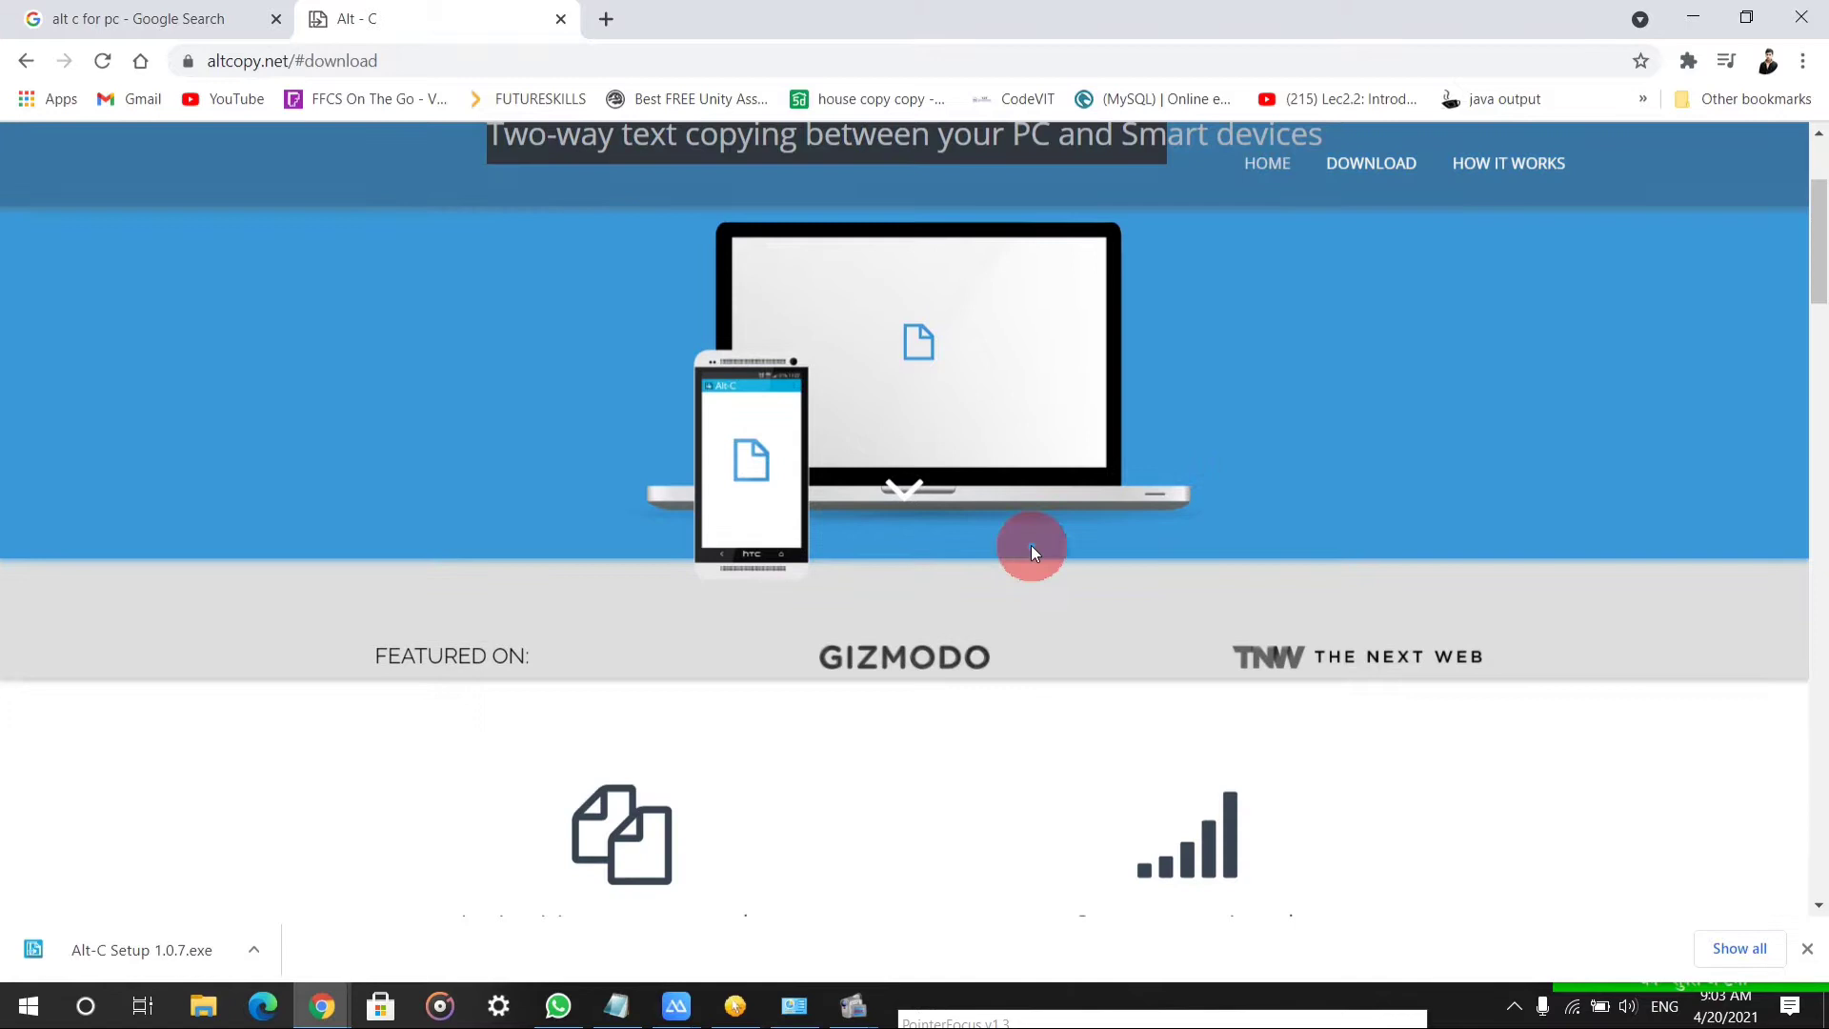
{"action": "scroll", "coordinate": [1031, 545], "scroll_direction": "down", "scroll_amount": 5}
{"action": "scroll", "coordinate": [1031, 545], "scroll_direction": "down", "scroll_amount": 7}
{"action": "scroll", "coordinate": [1031, 545], "scroll_direction": "down", "scroll_amount": 2}
{"action": "scroll", "coordinate": [1031, 545], "scroll_direction": "down", "scroll_amount": 5}
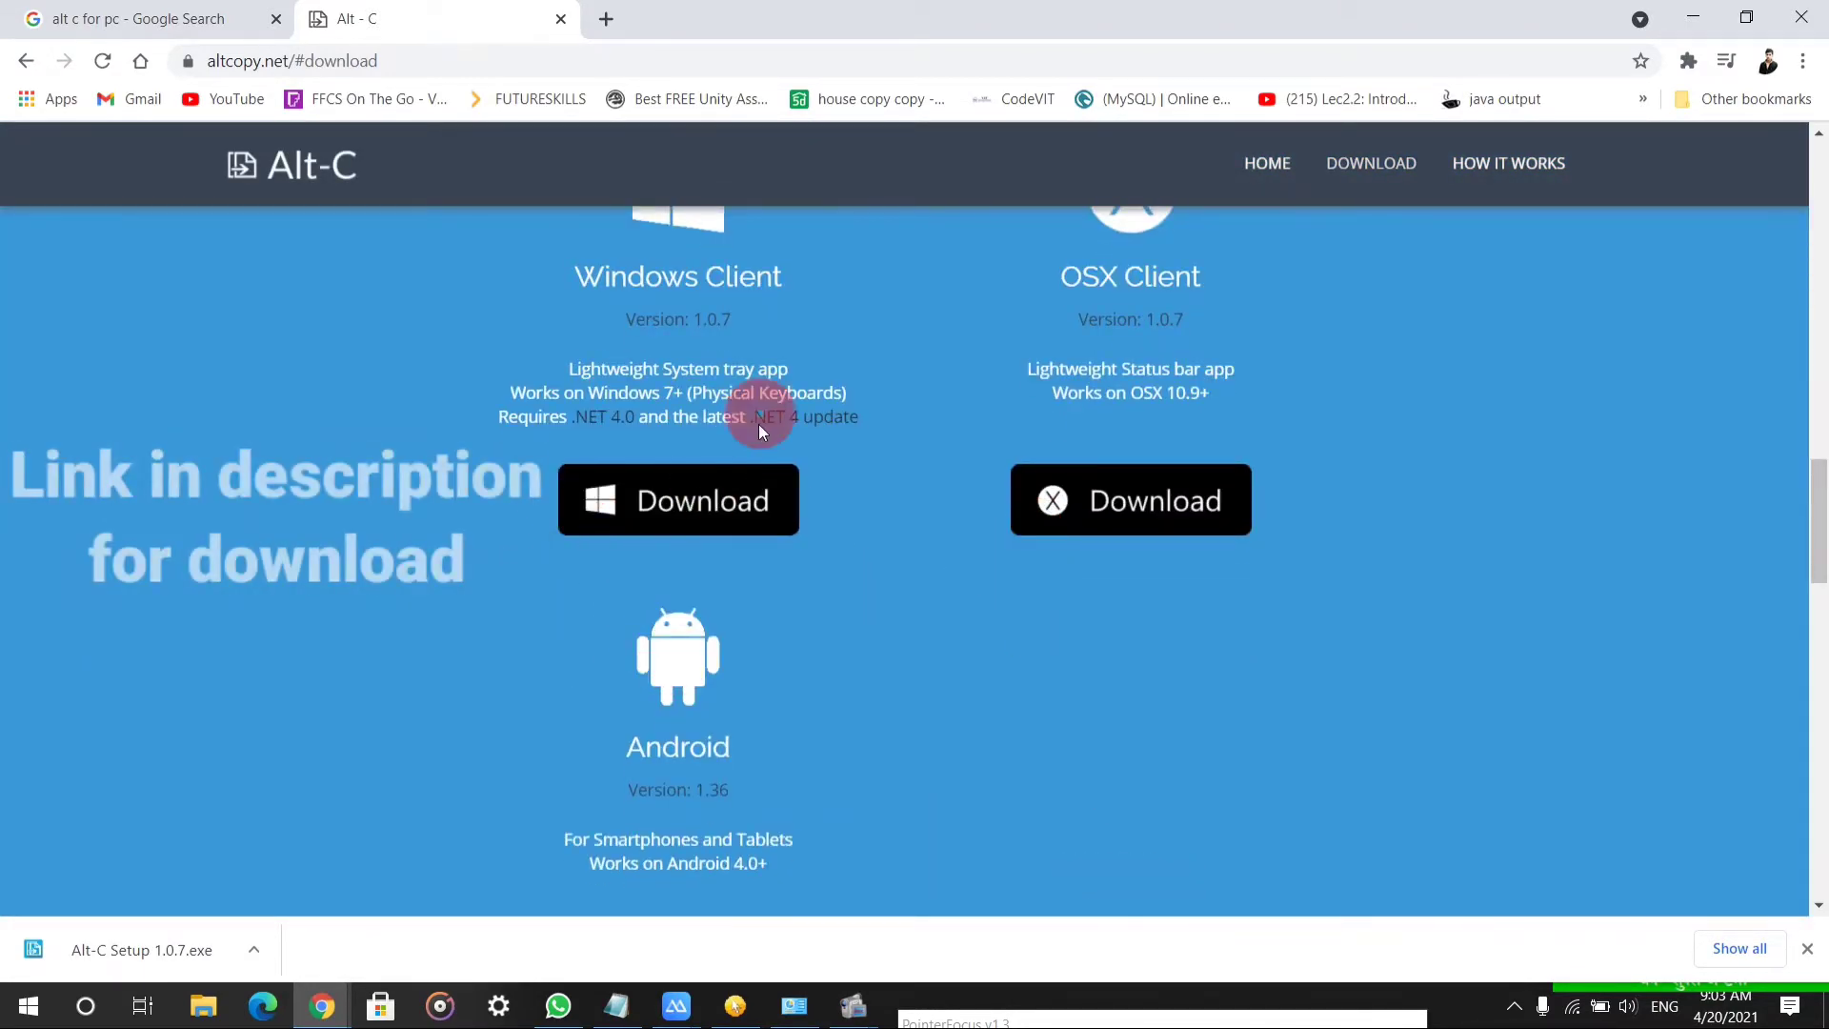
{"action": "scroll", "coordinate": [759, 425], "scroll_direction": "up", "scroll_amount": 2}
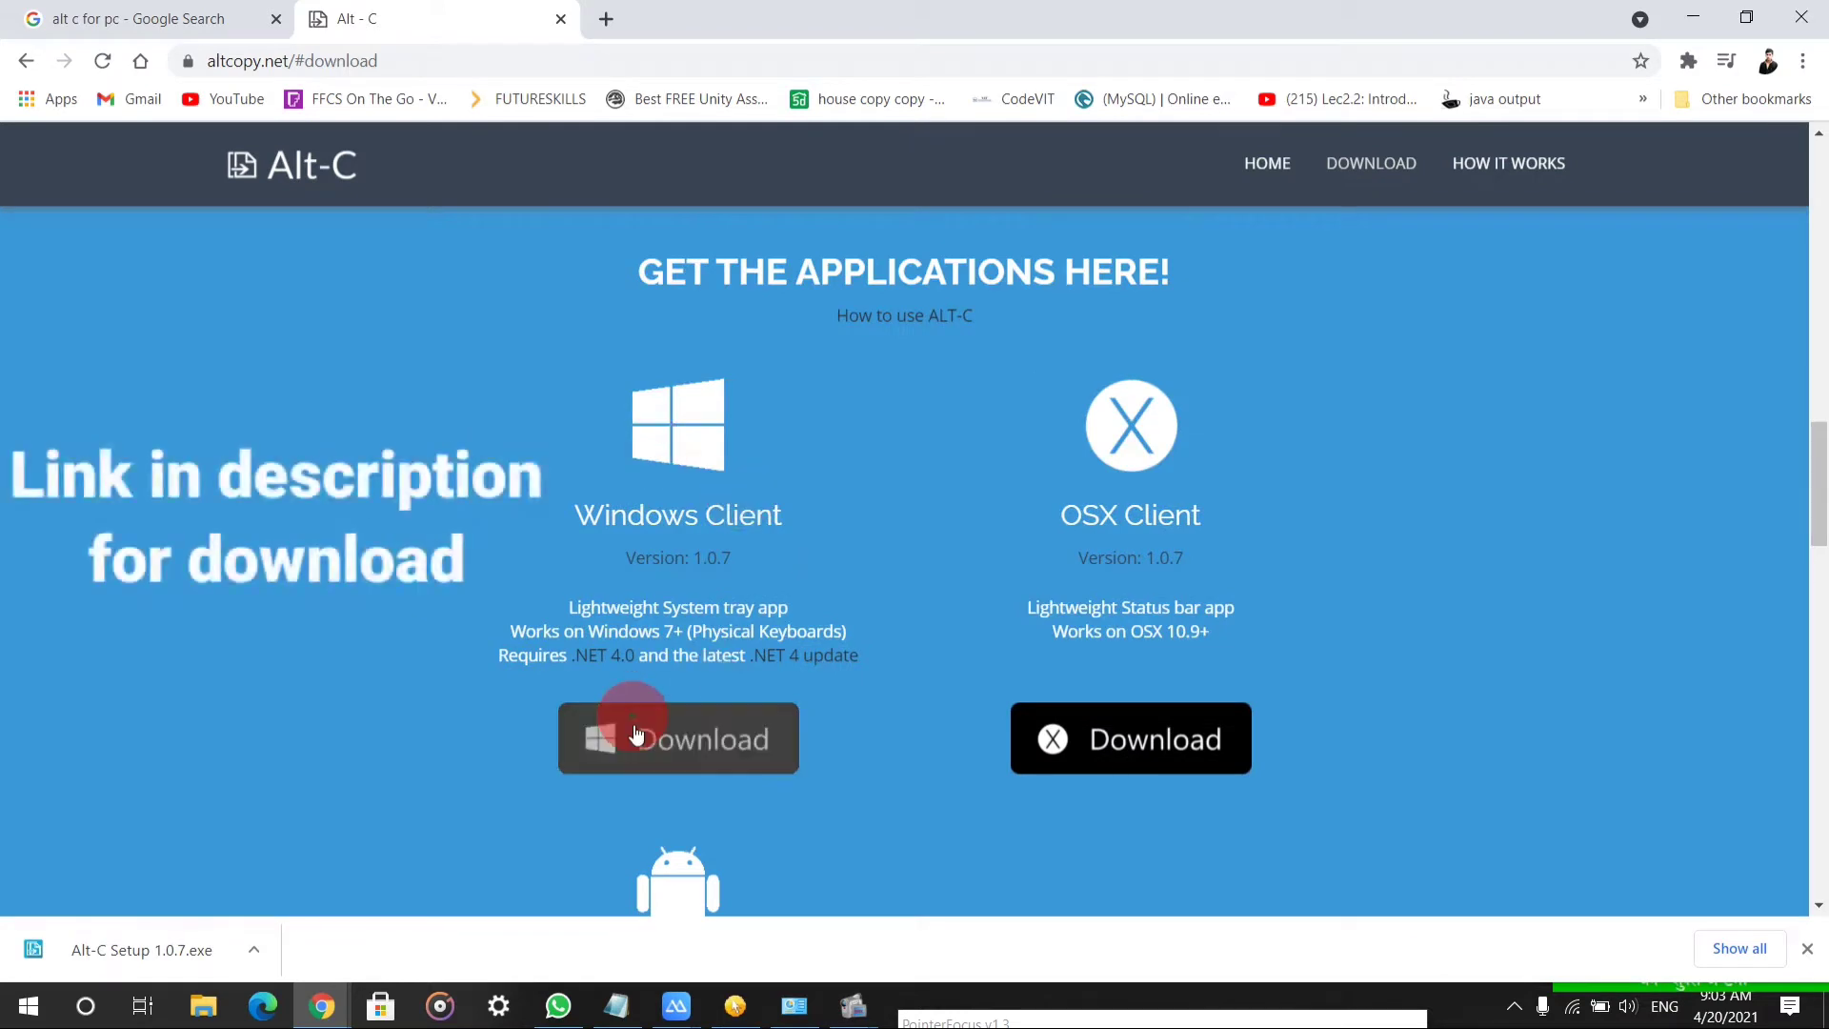
- Launch the downloaded Alt-C Setup 1.0.7 installer from its folder
{"action": "left_click", "coordinate": [251, 953]}
{"action": "left_click", "coordinate": [315, 868]}
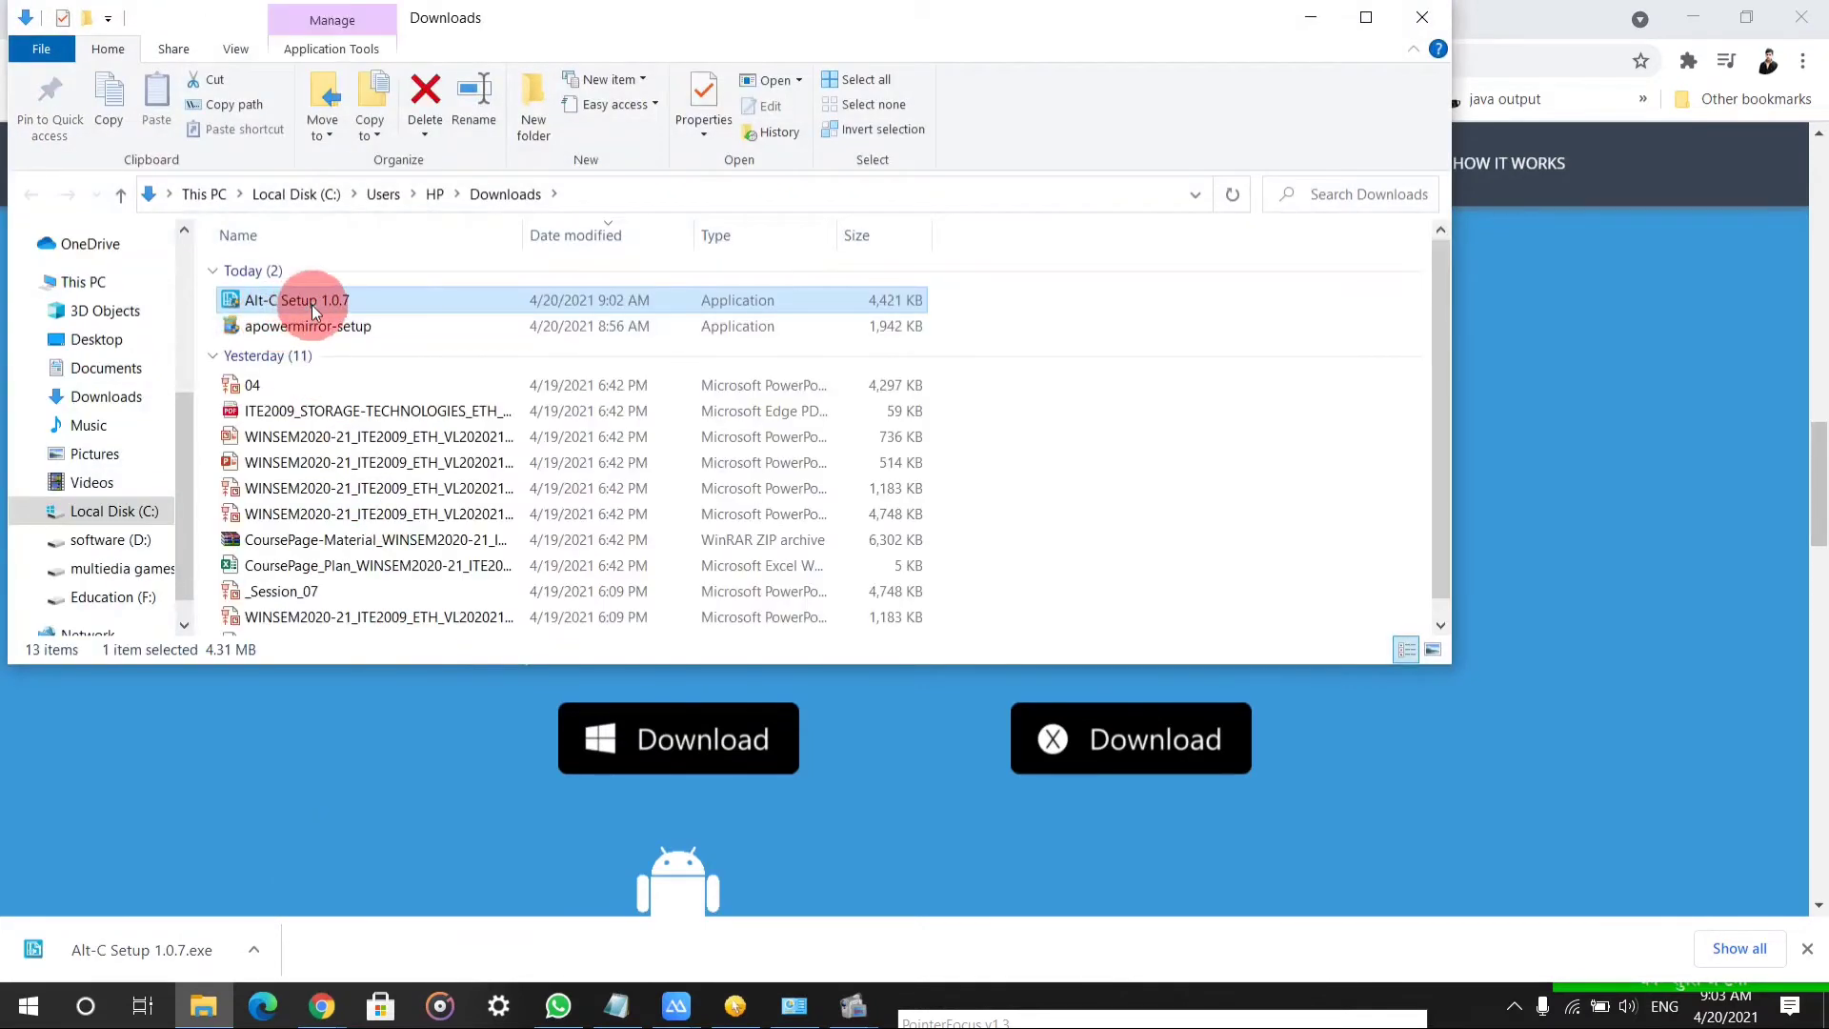
{"action": "double_click", "coordinate": [314, 303]}
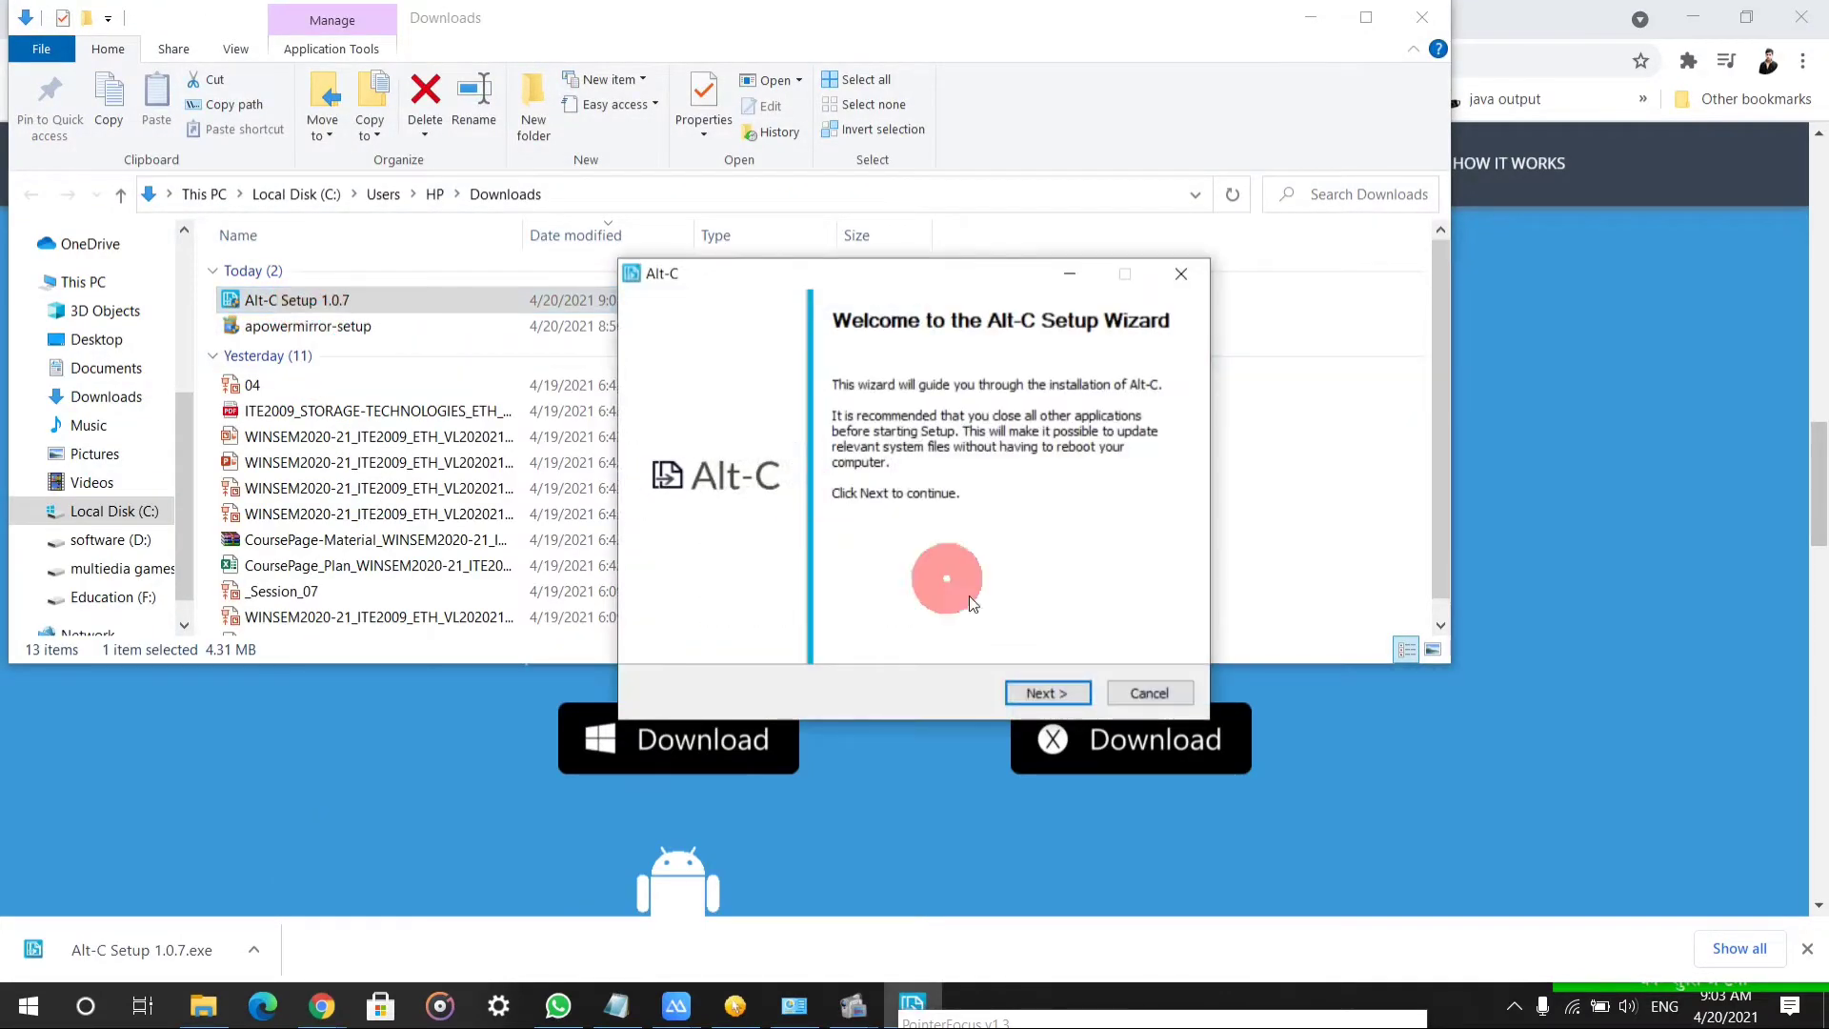
- Step through the wizard, accepting the license and installing to the default location
{"action": "left_click", "coordinate": [1048, 694]}
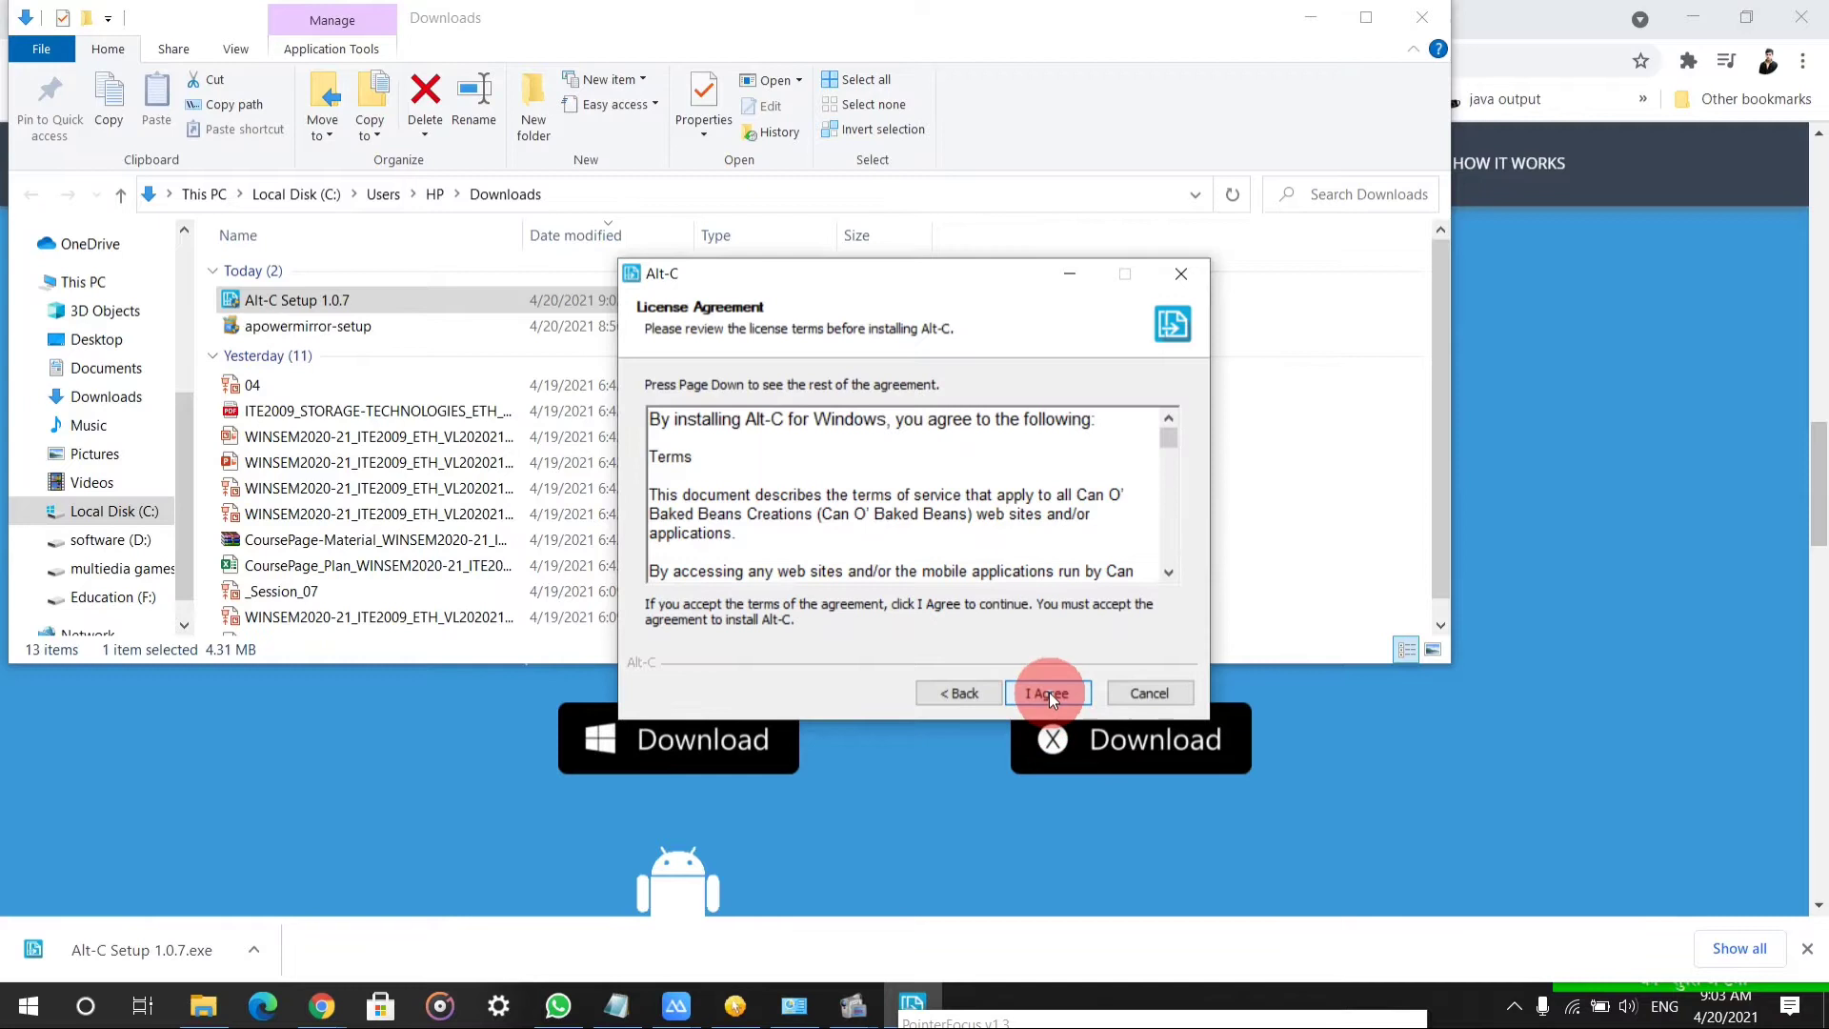
{"action": "left_click", "coordinate": [1050, 692]}
{"action": "left_click", "coordinate": [1049, 692]}
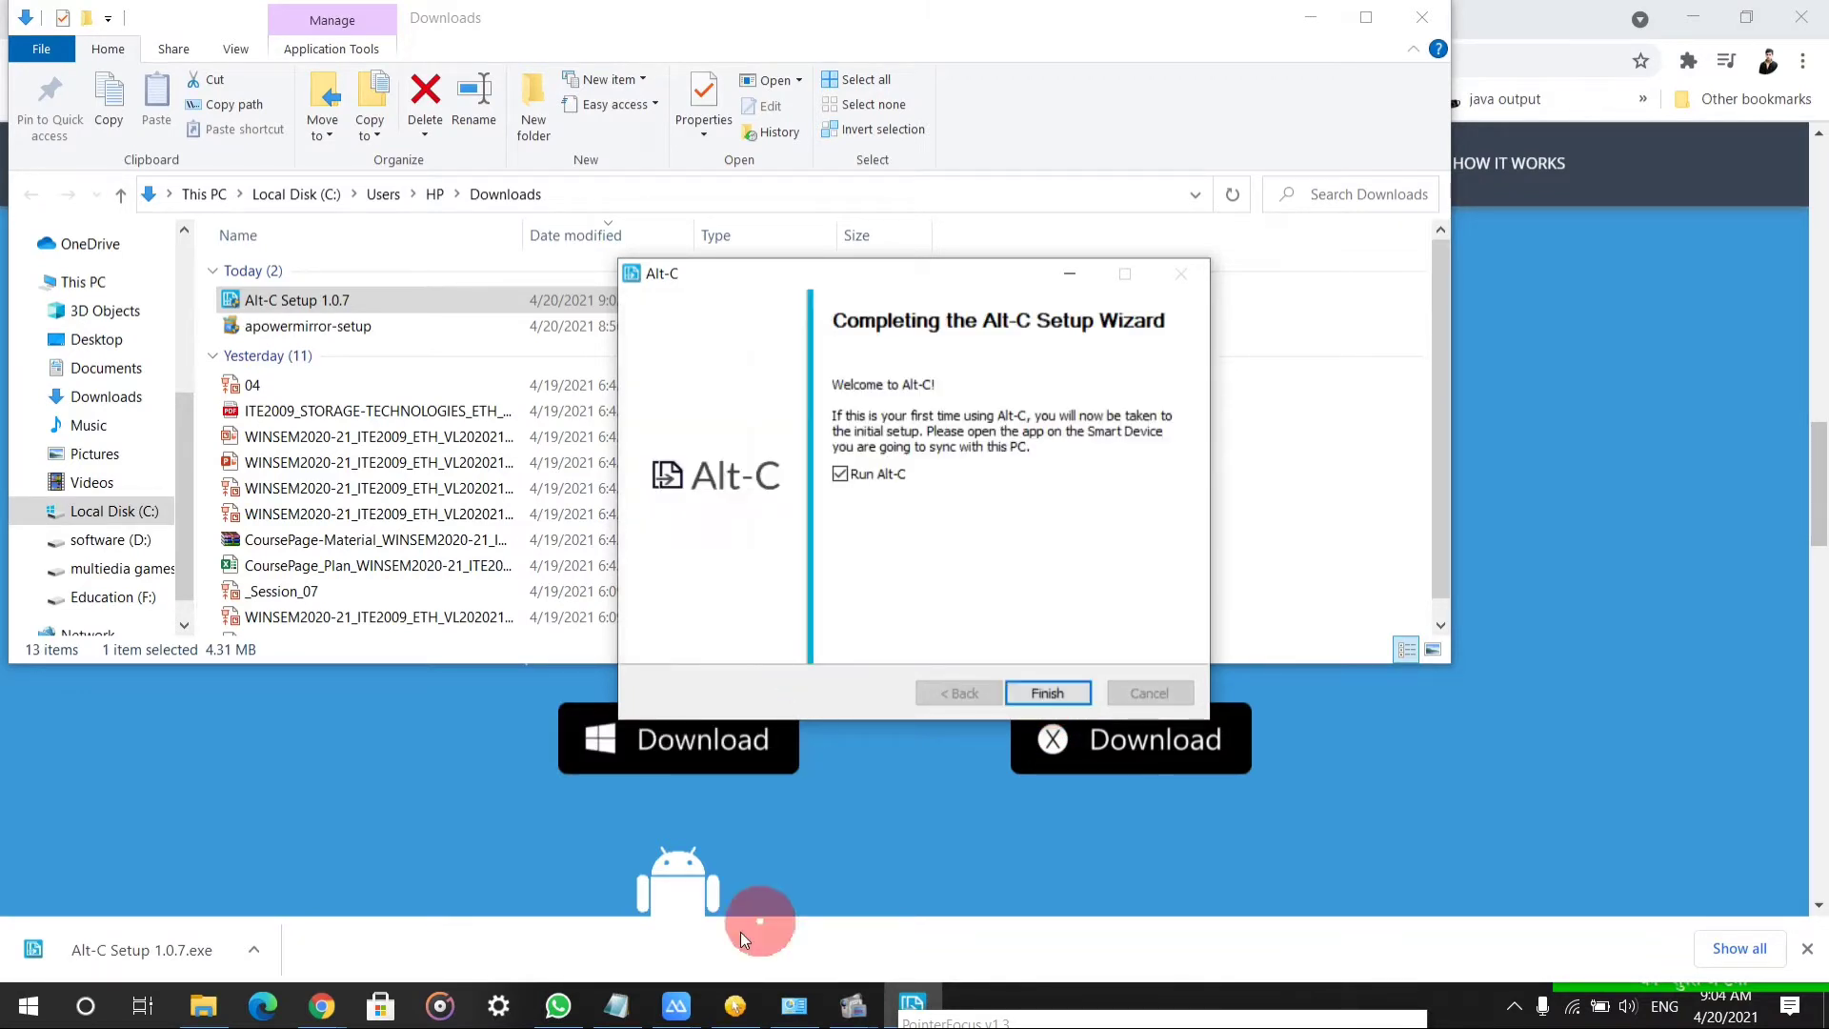
- Finish the Alt-C installer and minimize the Downloads folder window
{"action": "left_click", "coordinate": [1048, 692]}
{"action": "scroll", "coordinate": [863, 785], "scroll_direction": "down", "scroll_amount": 2}
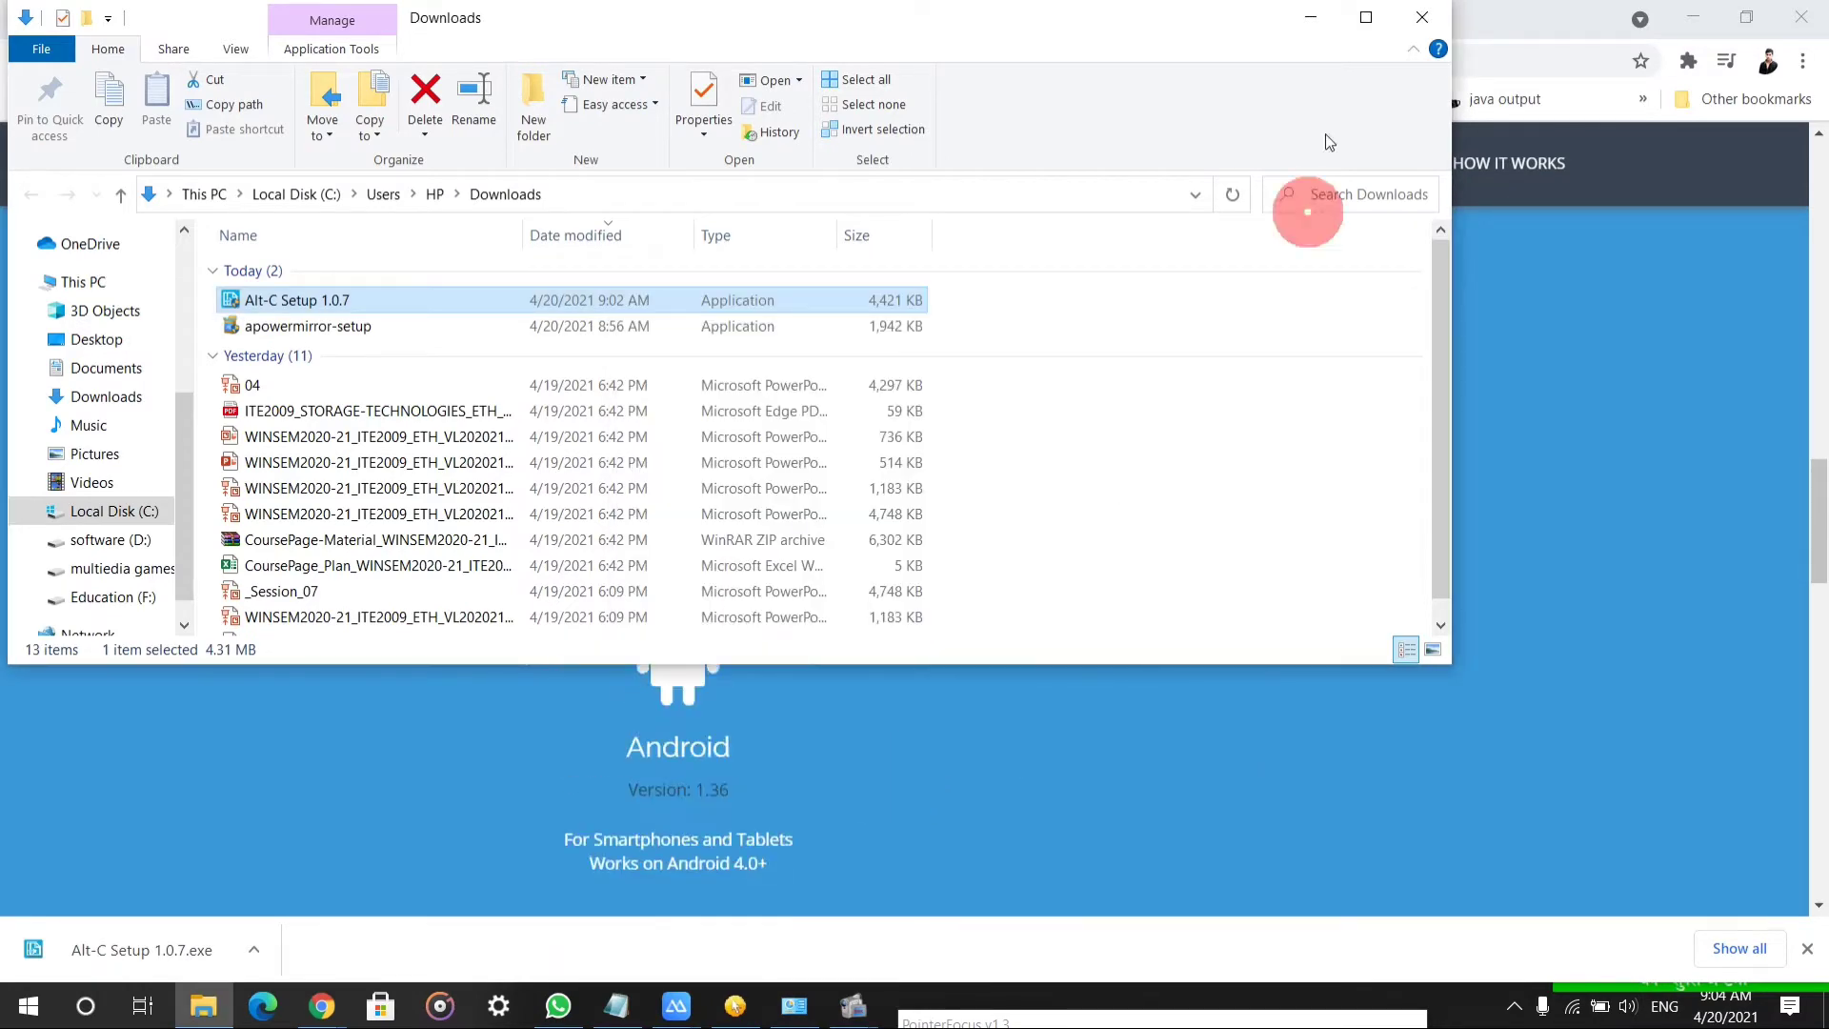
{"action": "left_click", "coordinate": [1311, 17]}
{"action": "scroll", "coordinate": [644, 572], "scroll_direction": "down", "scroll_amount": 3}
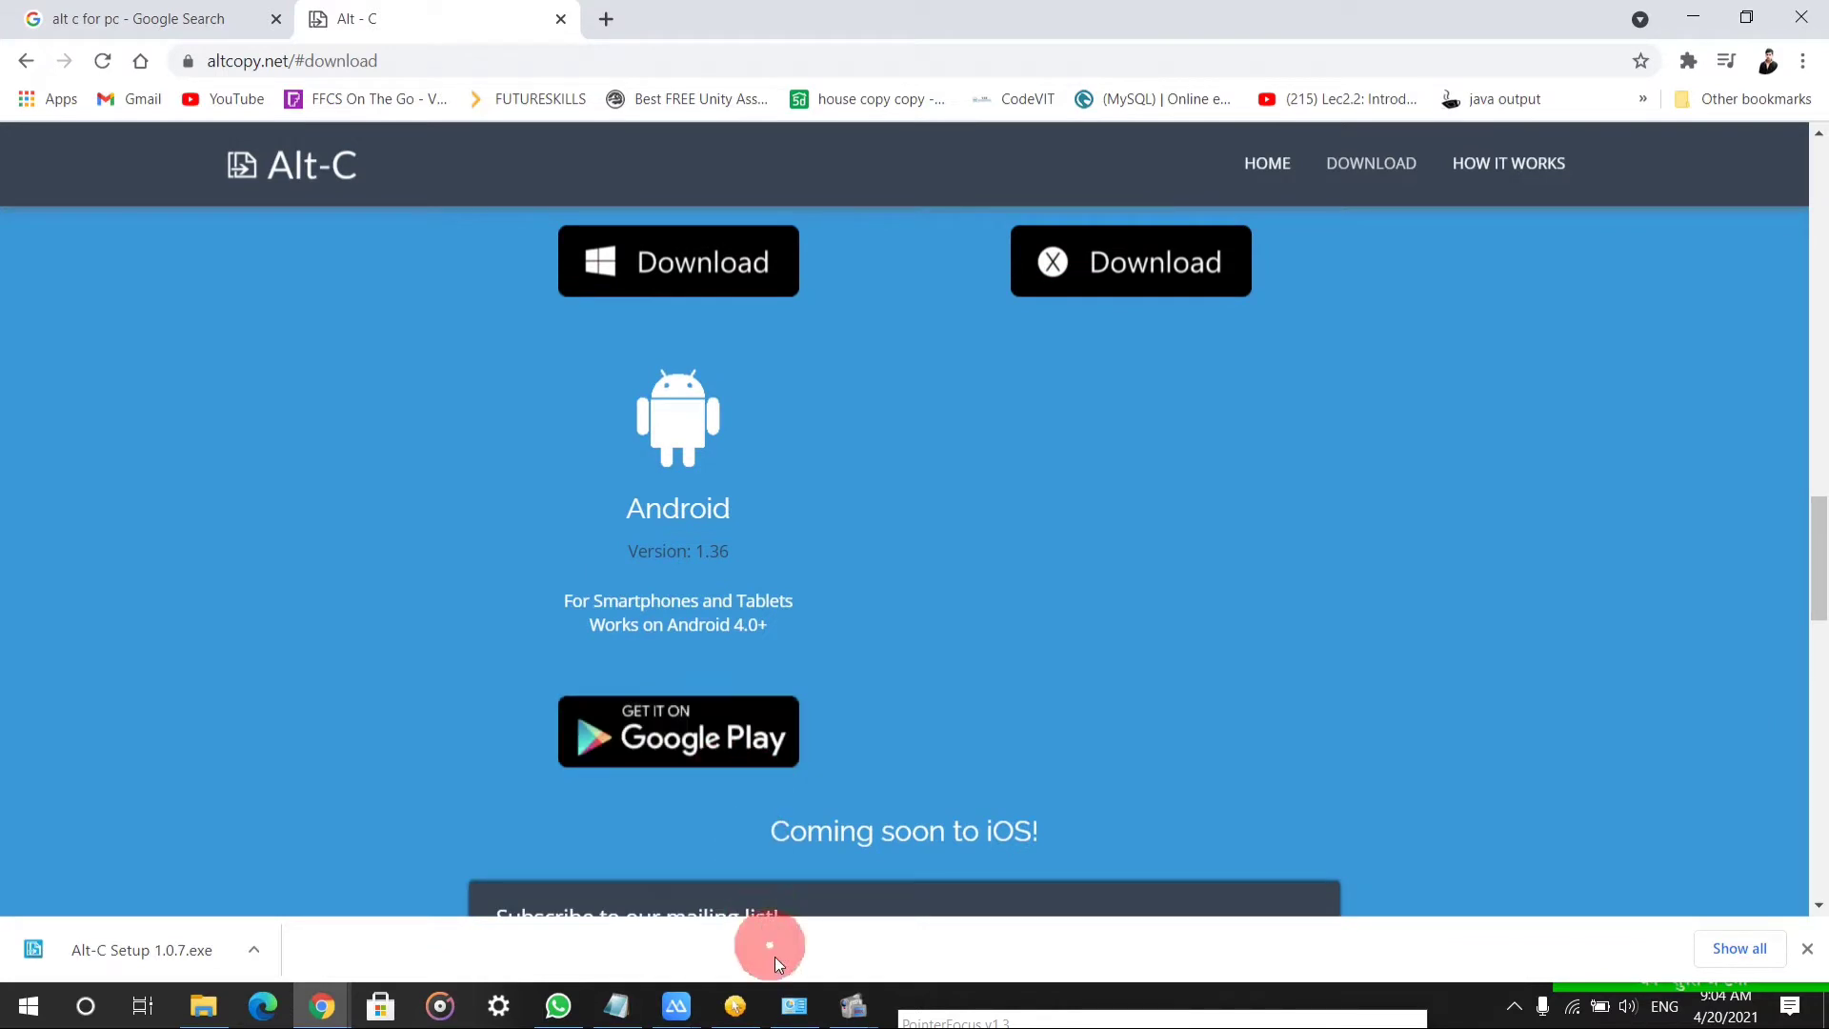
- Bring up the mirrored phone in ApowerMirror and install Alt-C from its Play Store page
{"action": "left_click", "coordinate": [677, 1006]}
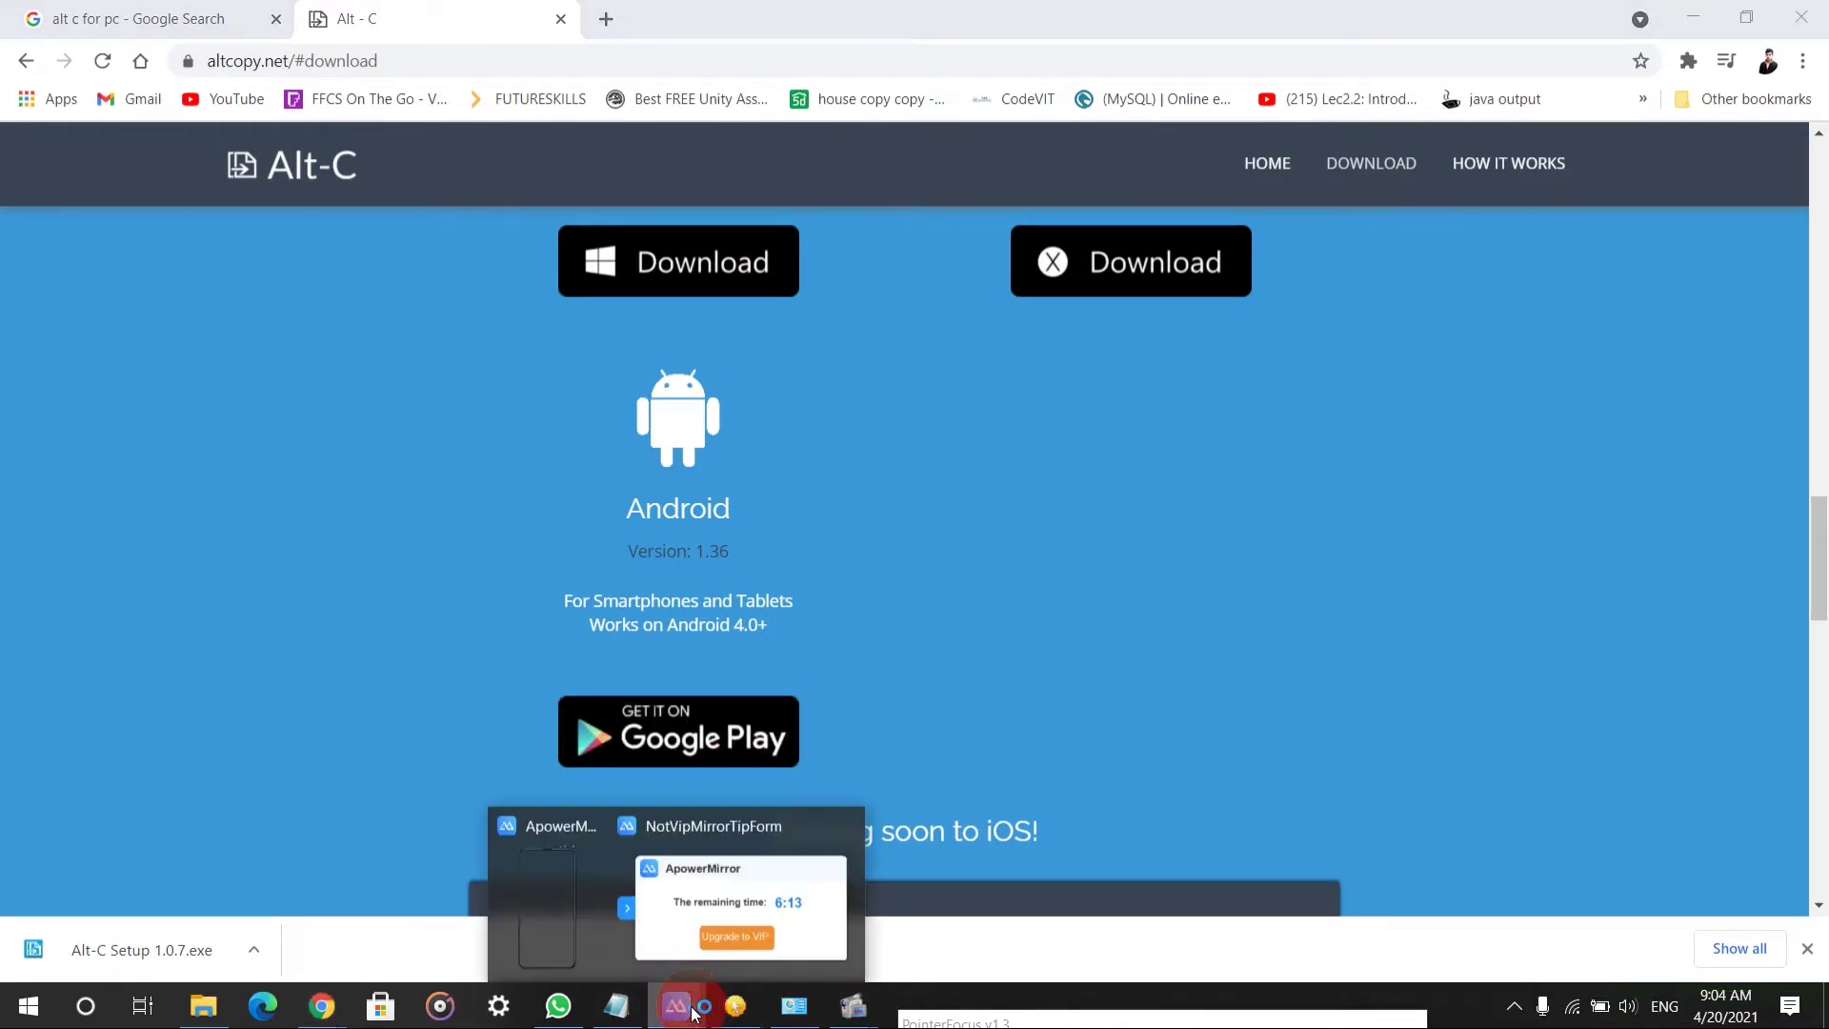
{"action": "left_click", "coordinate": [574, 903]}
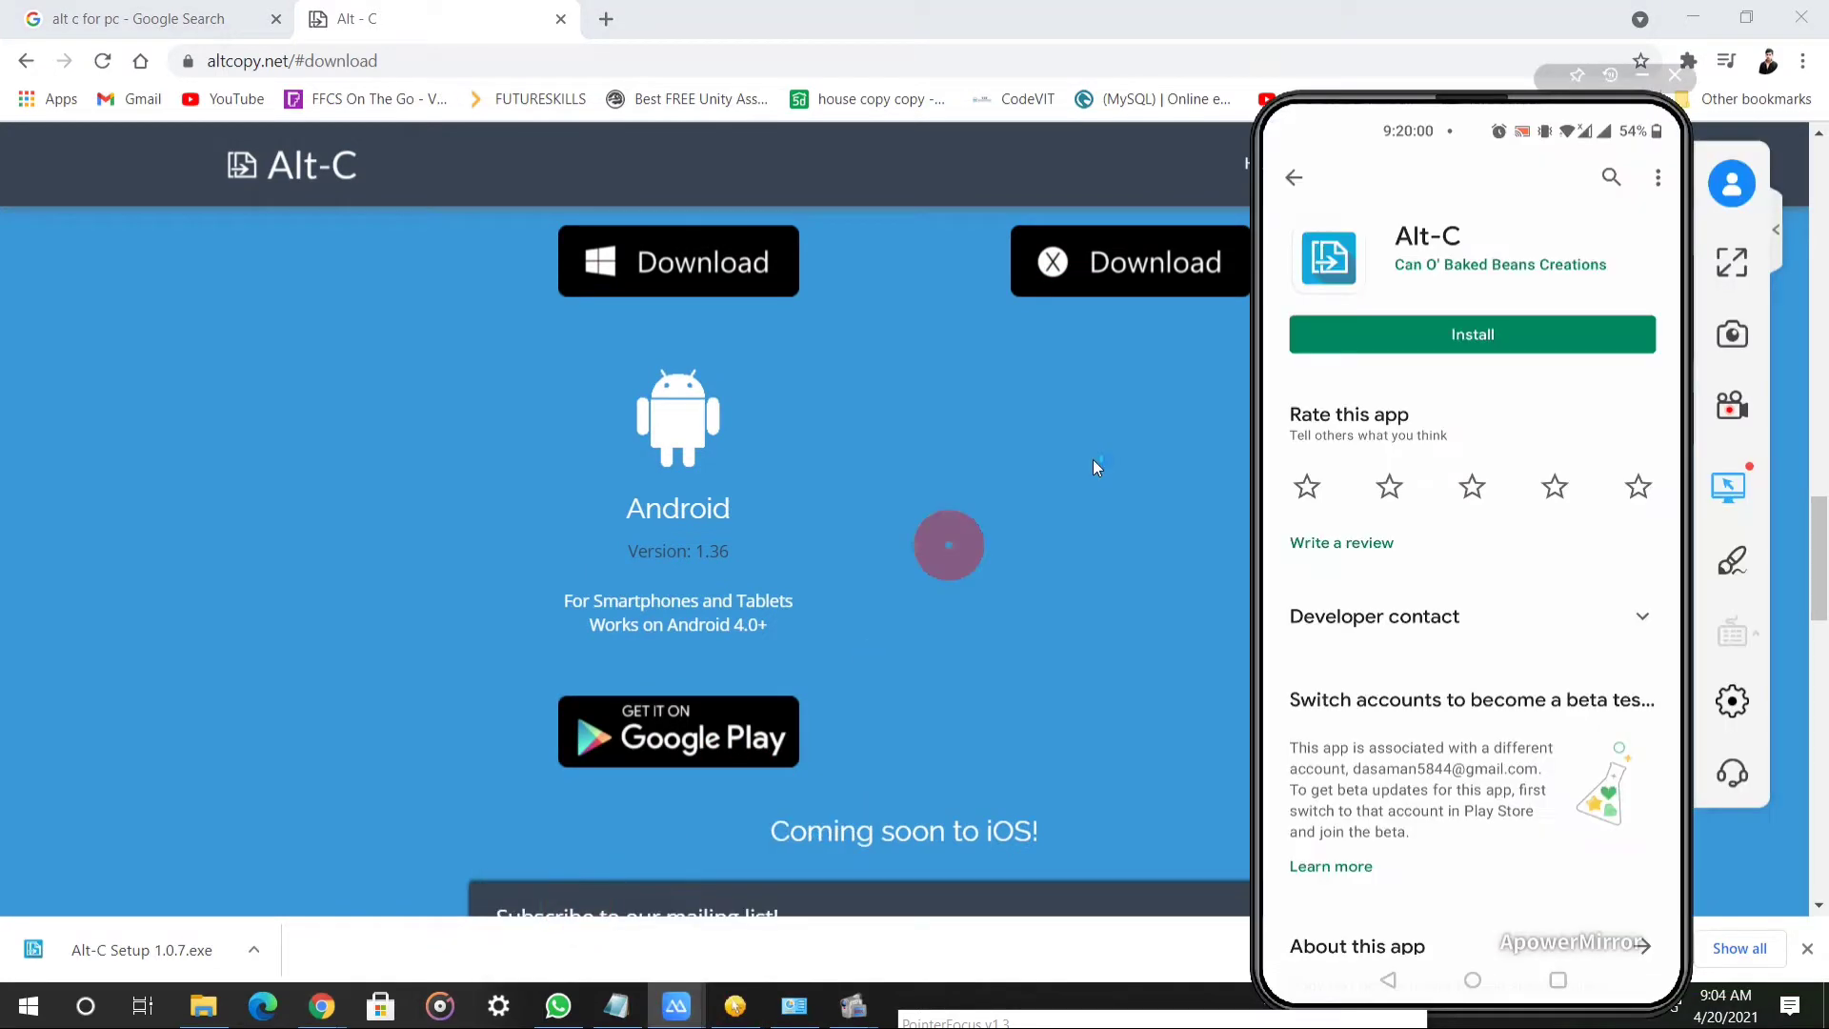
{"action": "left_click", "coordinate": [1462, 340]}
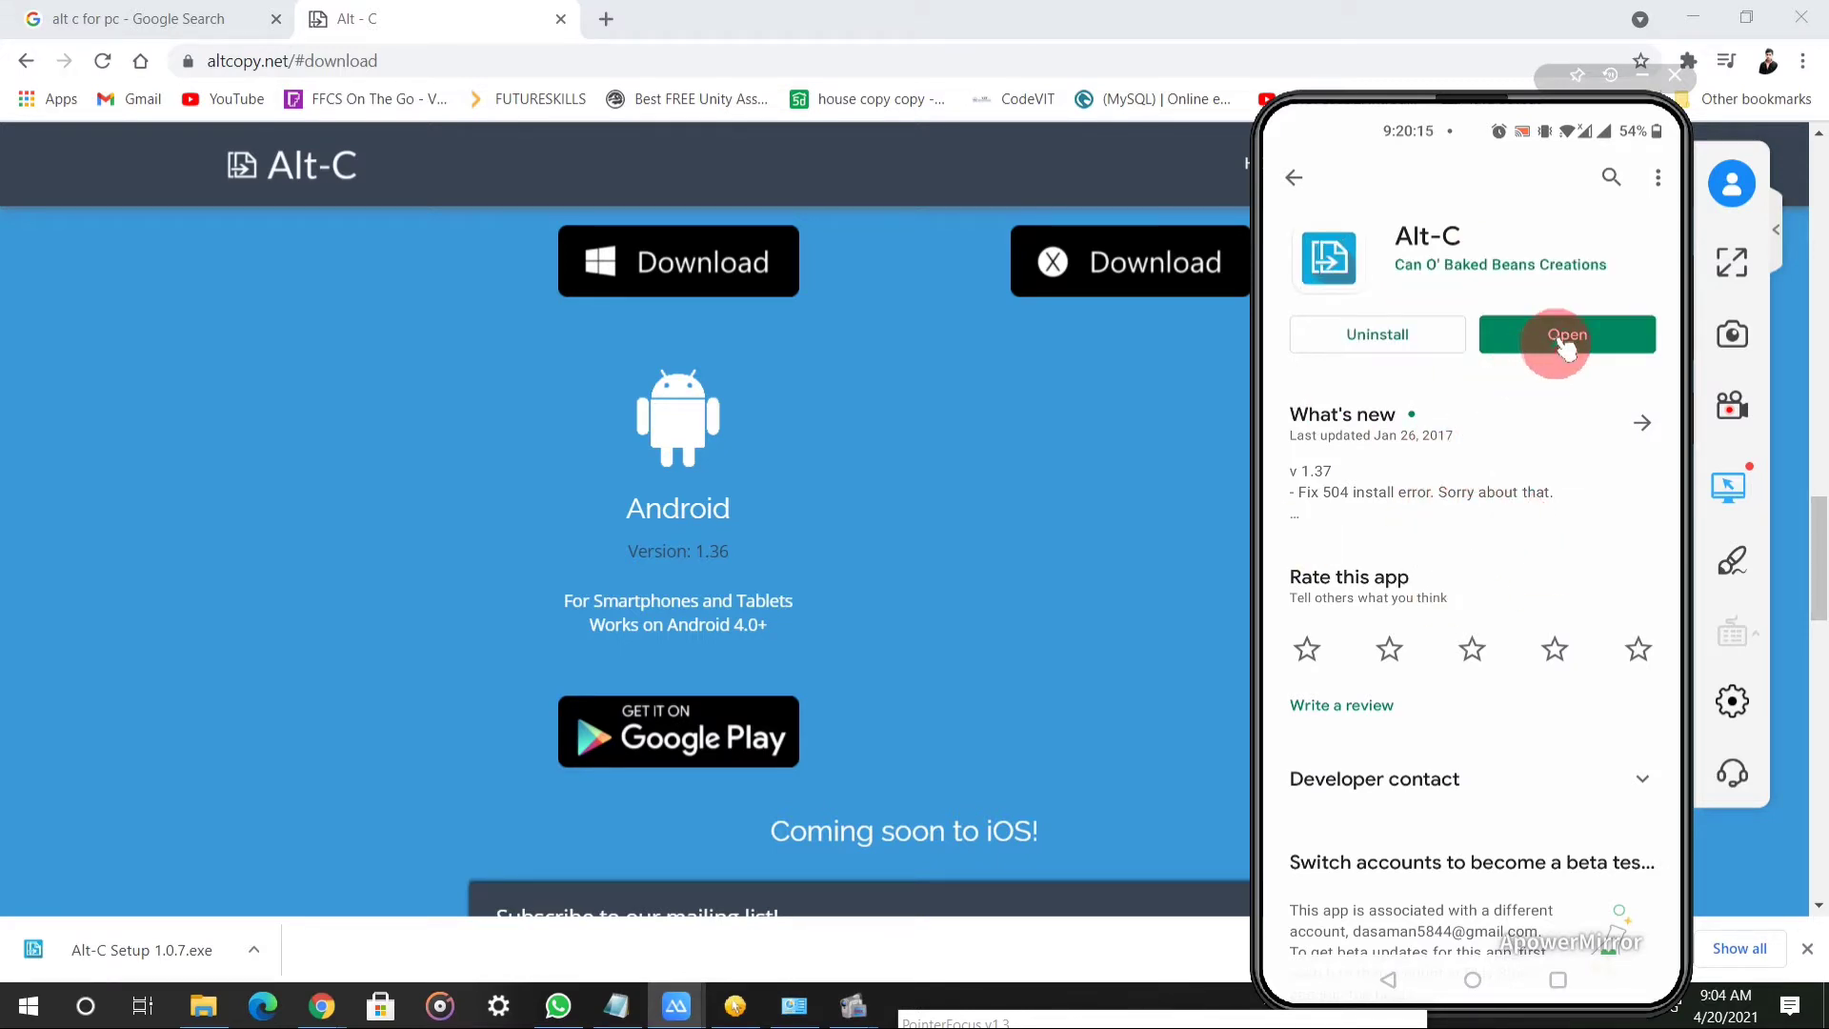
{"action": "scroll", "coordinate": [931, 683], "scroll_direction": "up", "scroll_amount": 3}
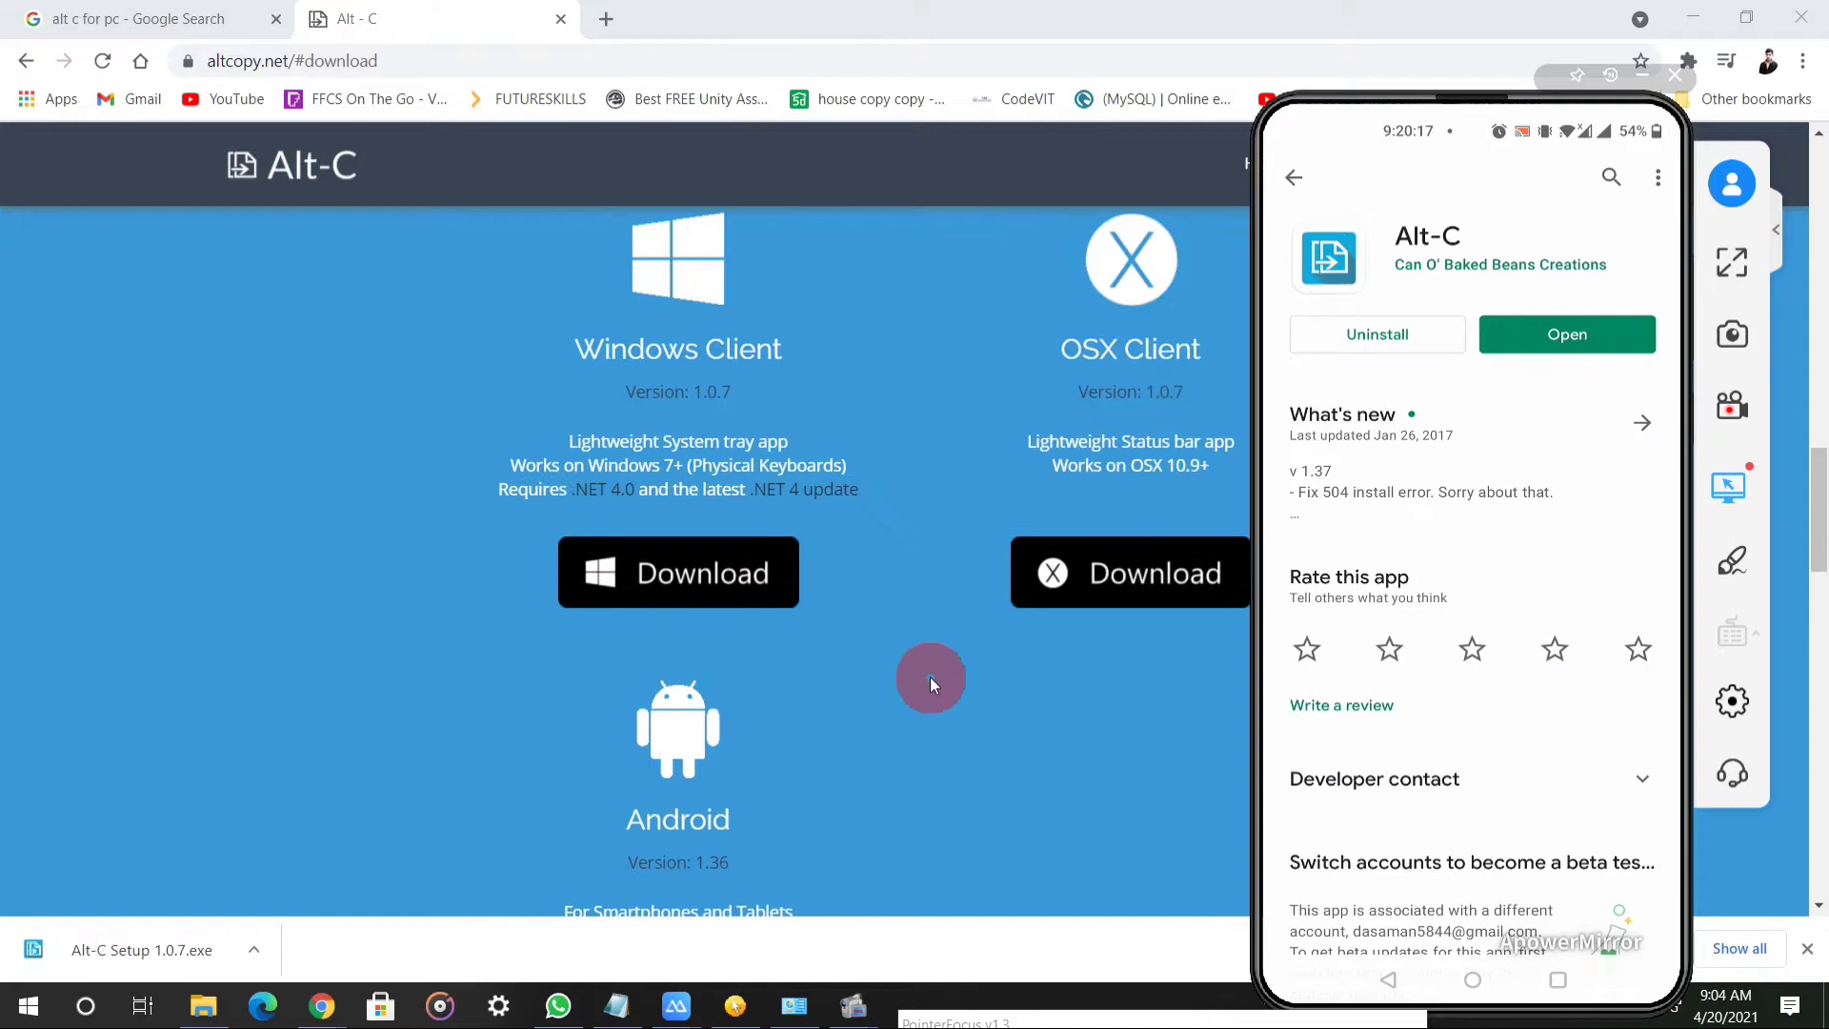
{"action": "scroll", "coordinate": [931, 683], "scroll_direction": "up", "scroll_amount": 2}
{"action": "left_click", "coordinate": [28, 1006]}
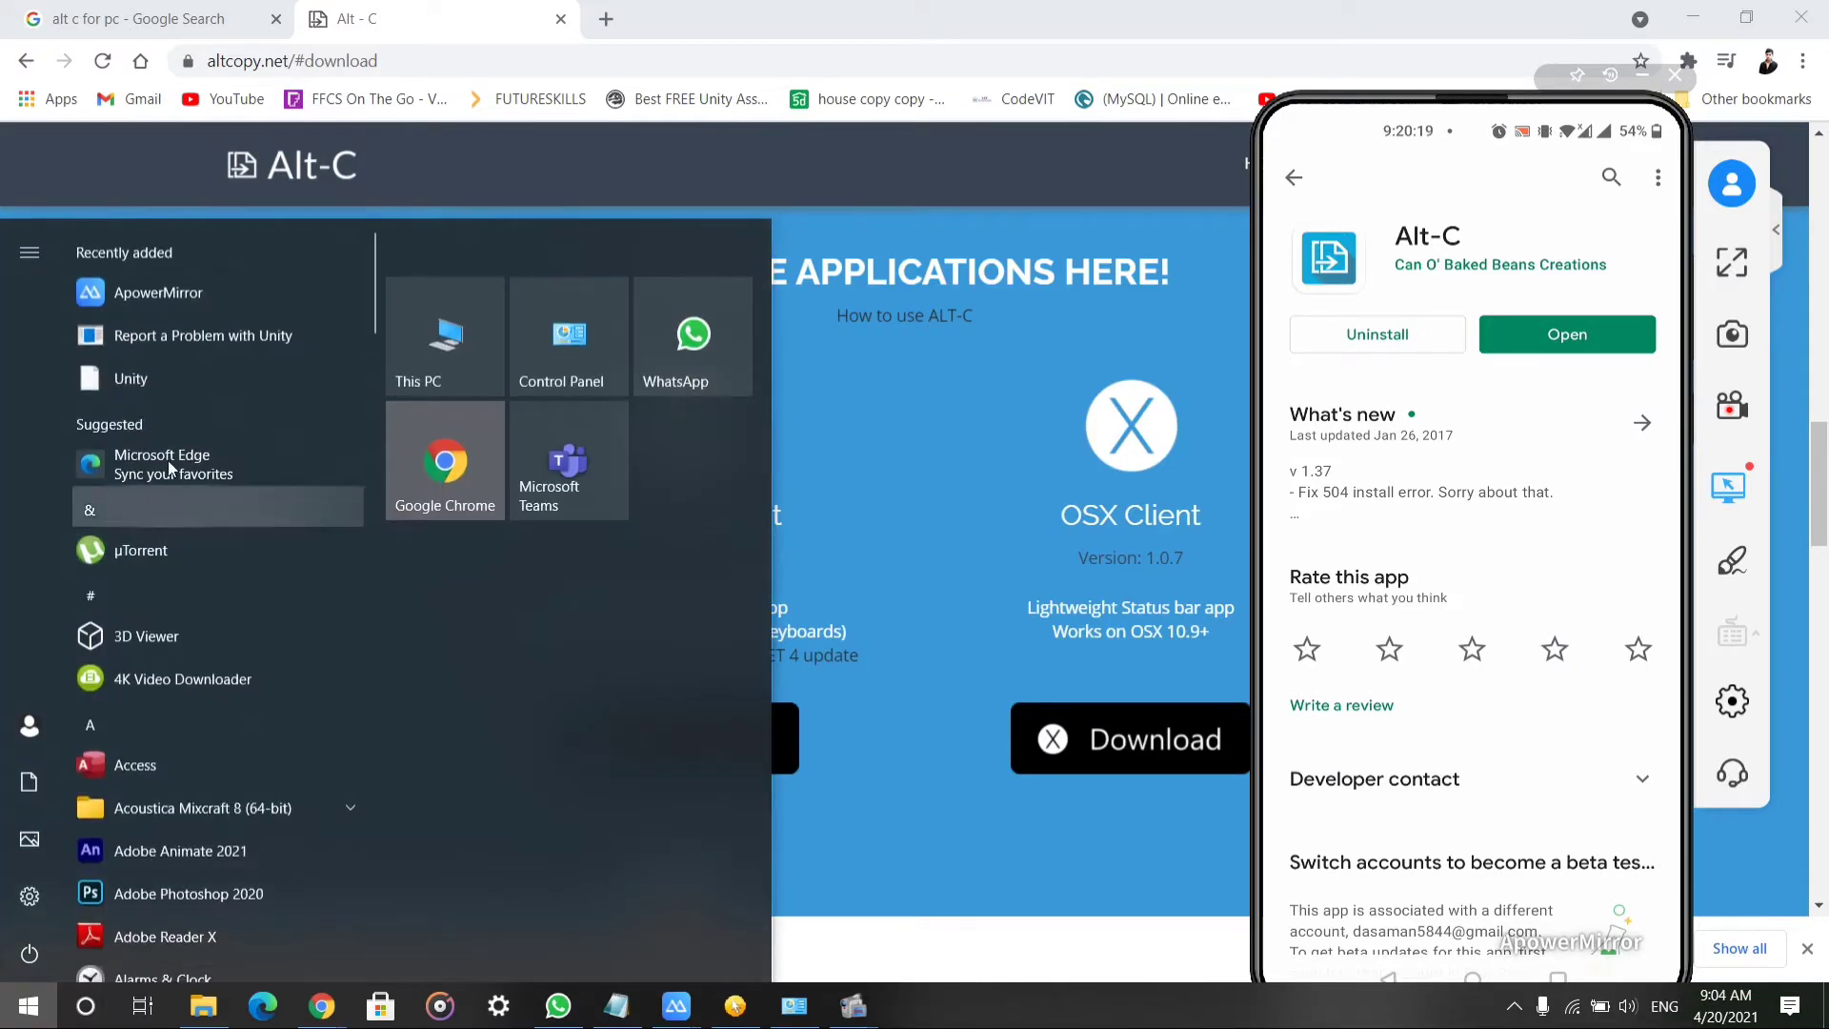
{"action": "type", "text": "al"}
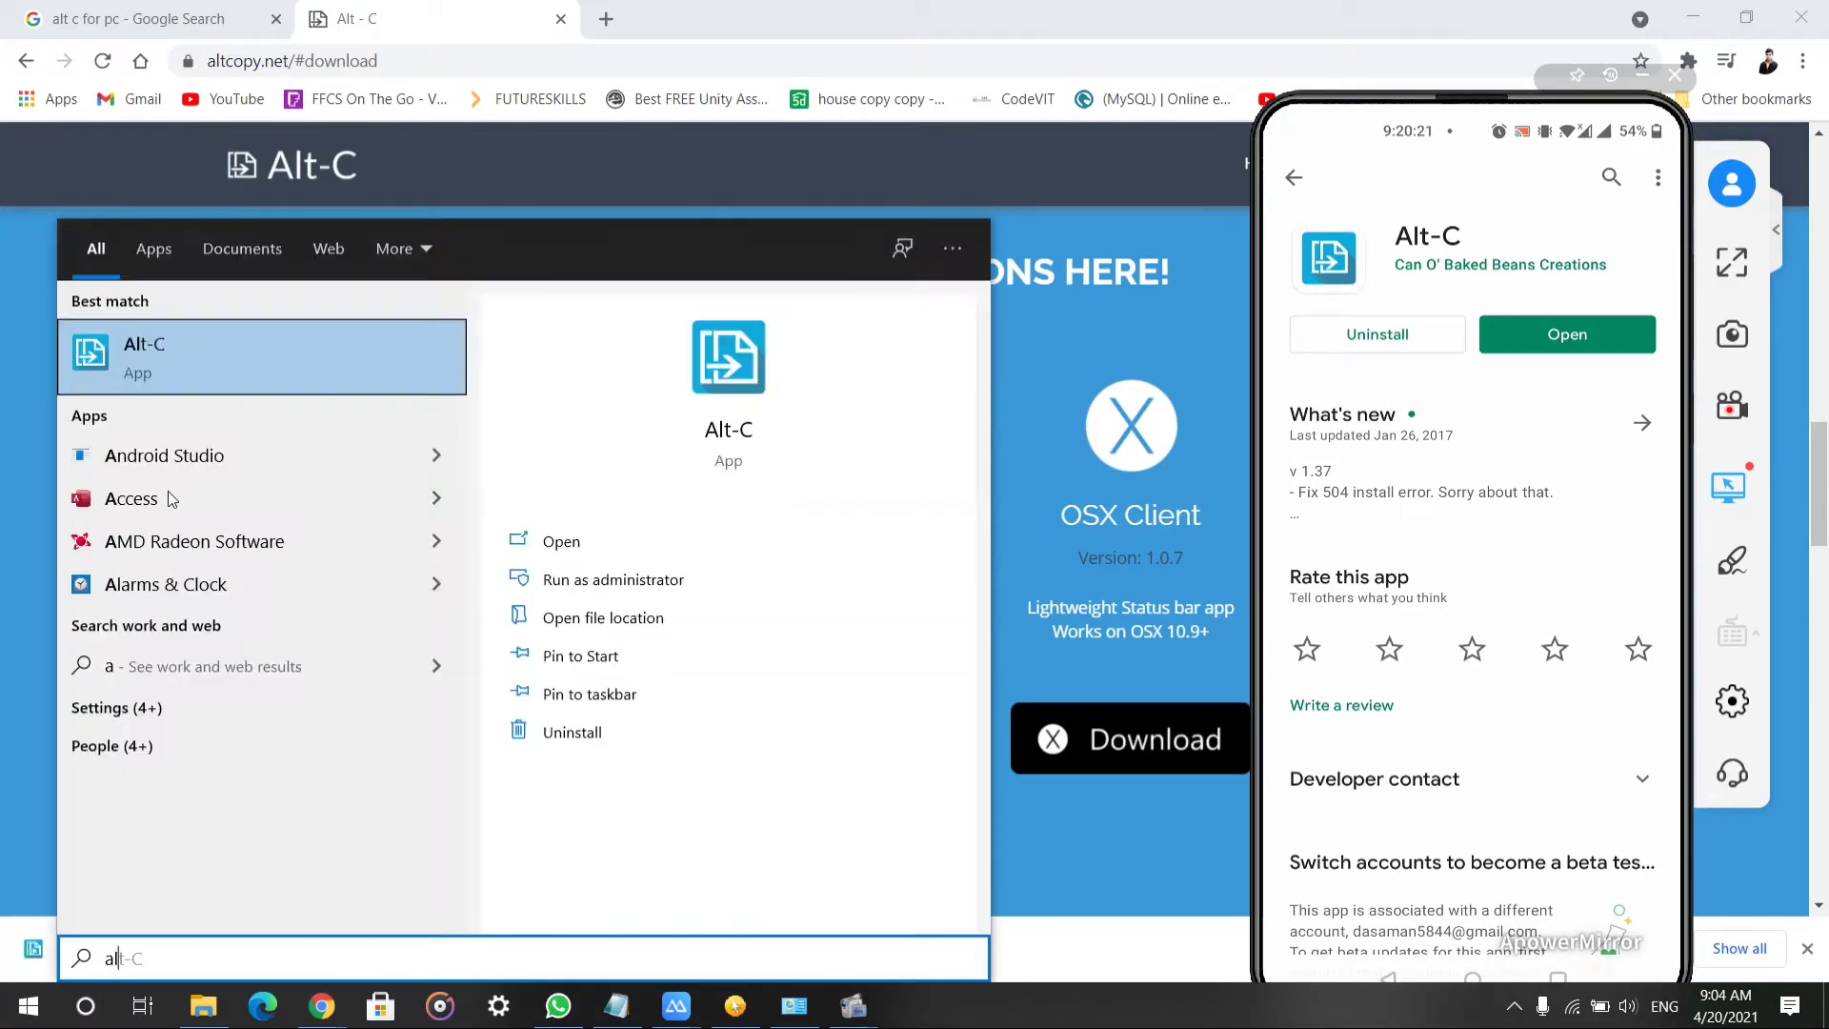
{"action": "left_click", "coordinate": [274, 381]}
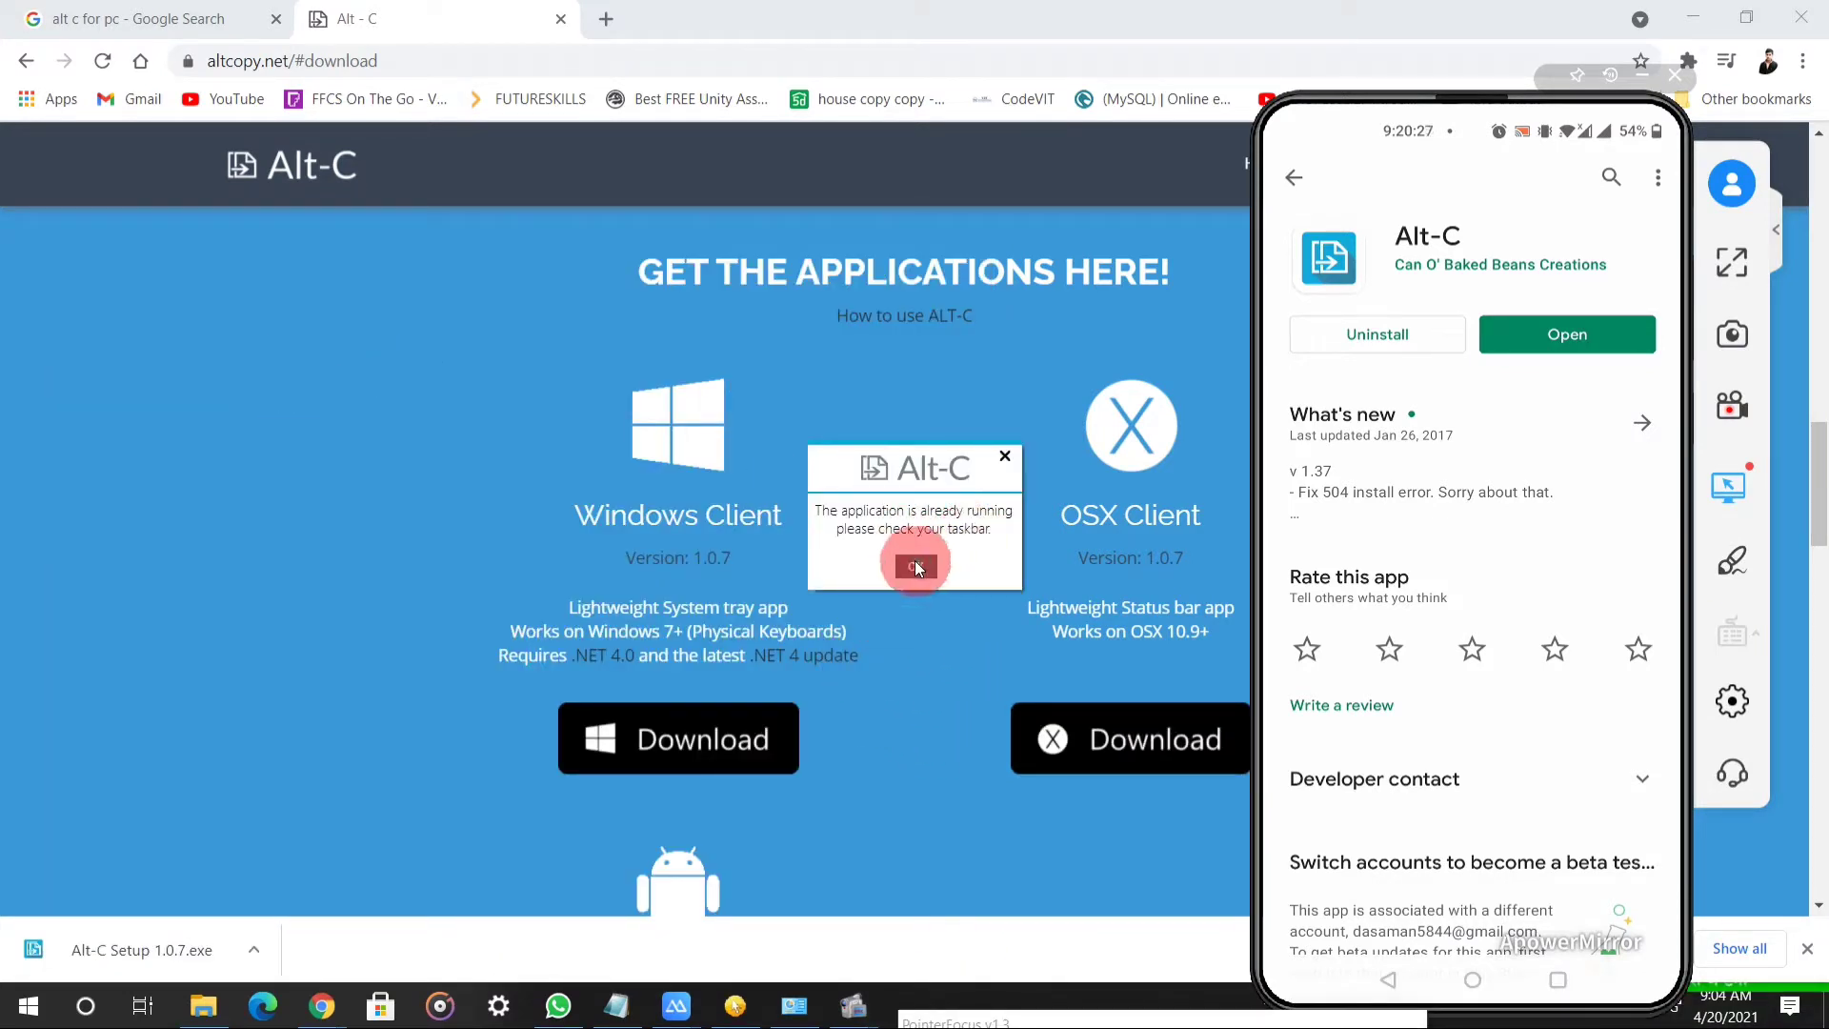
{"action": "left_click", "coordinate": [916, 568]}
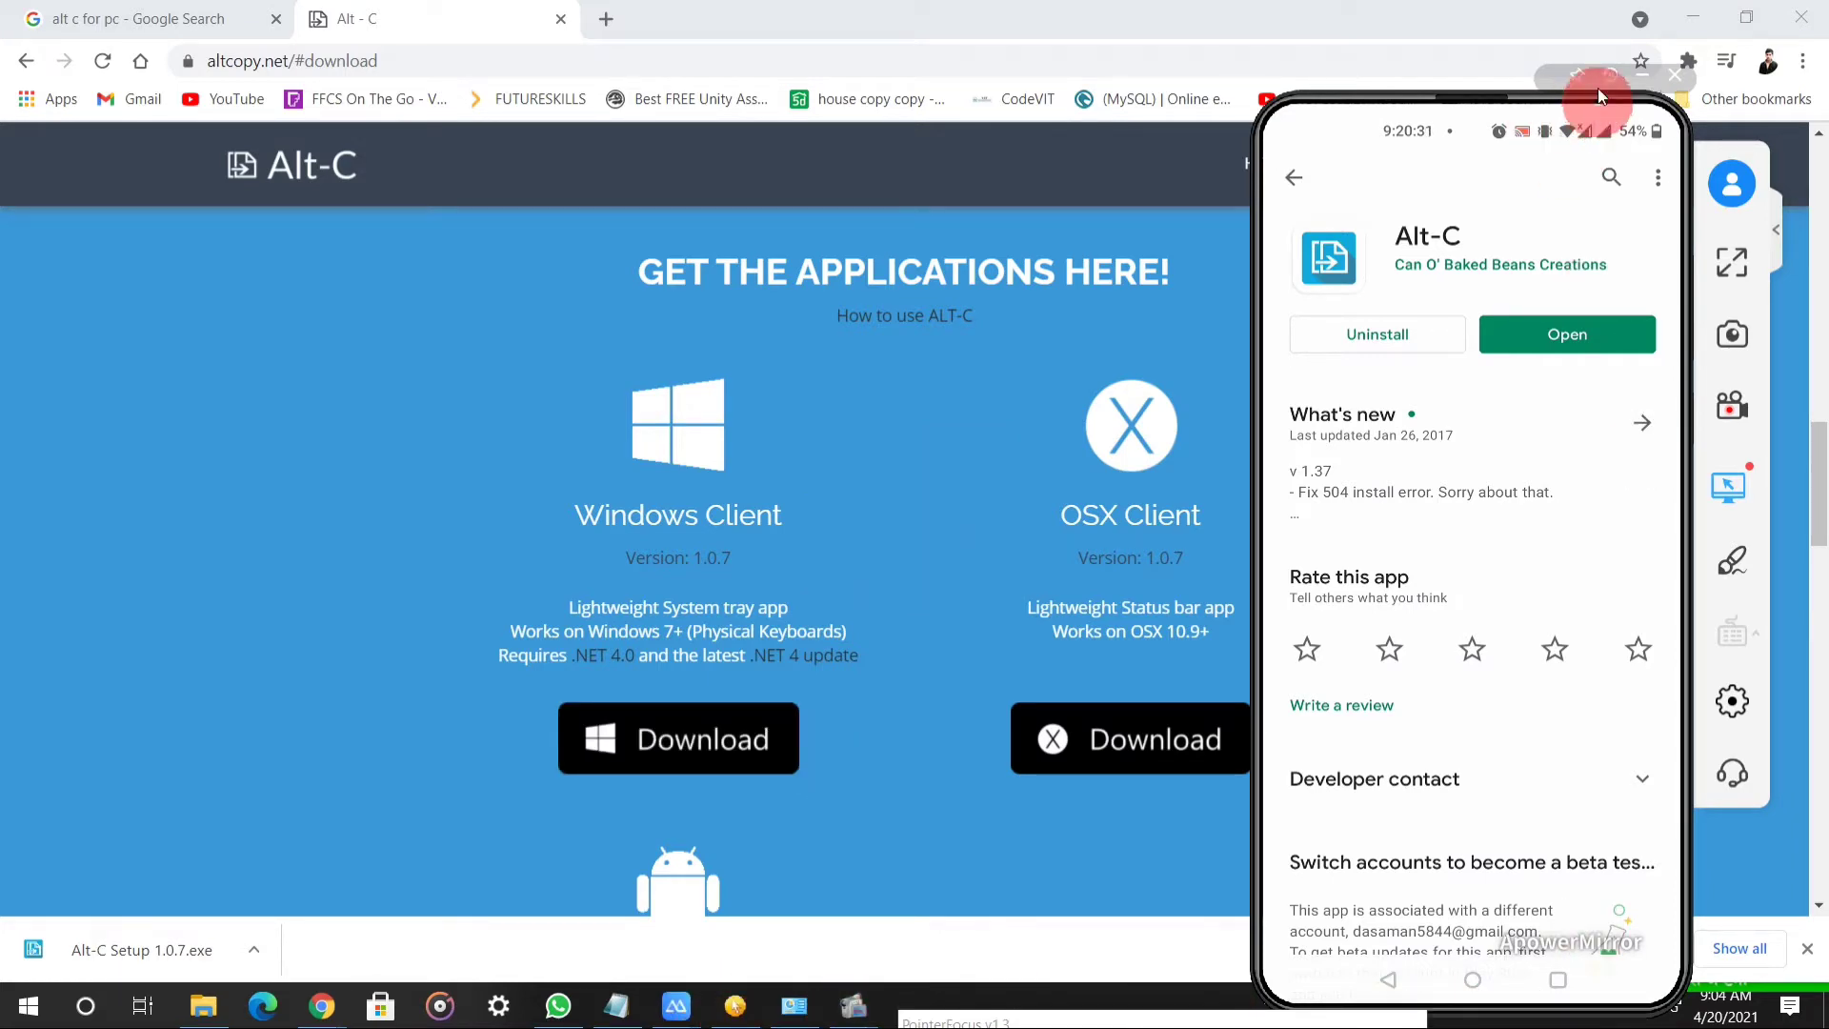
- Center the phone mirror window and open the Alt-C app on the phone
{"action": "left_click_drag", "start_coordinate": [1579, 82], "coordinate": [788, 93]}
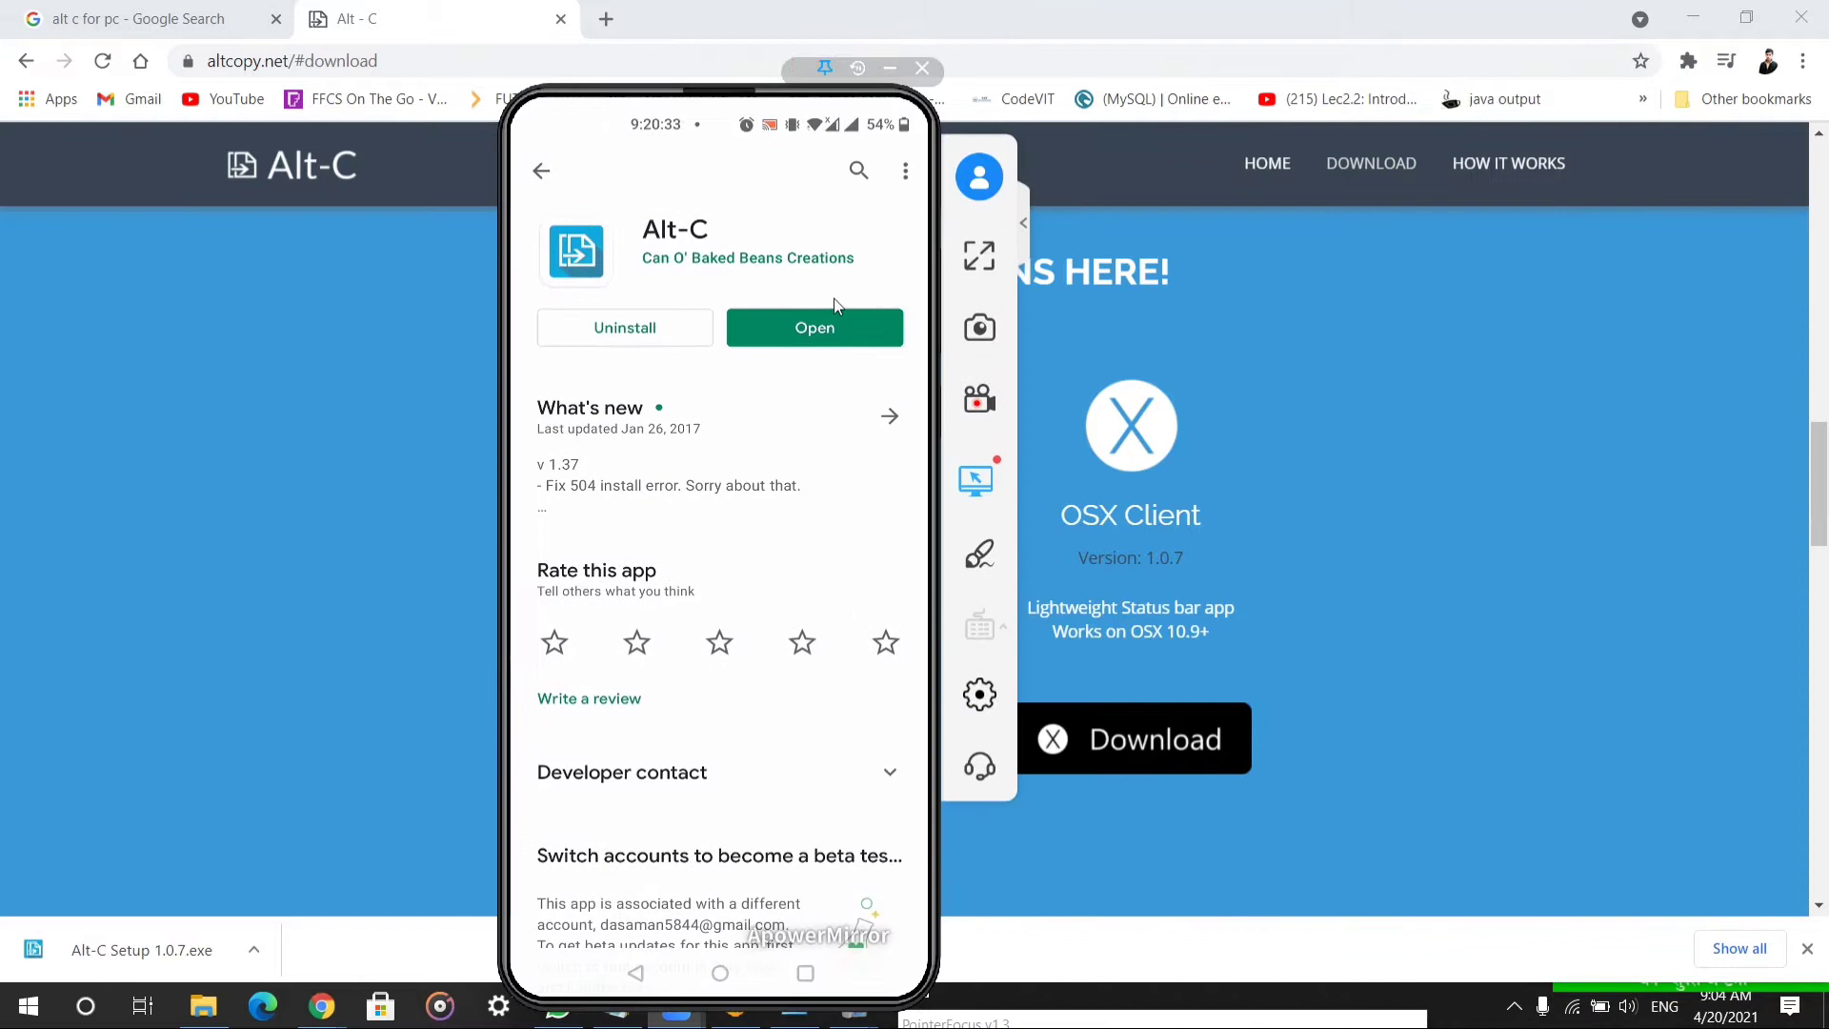
{"action": "left_click", "coordinate": [840, 333]}
{"action": "left_click", "coordinate": [1514, 1006]}
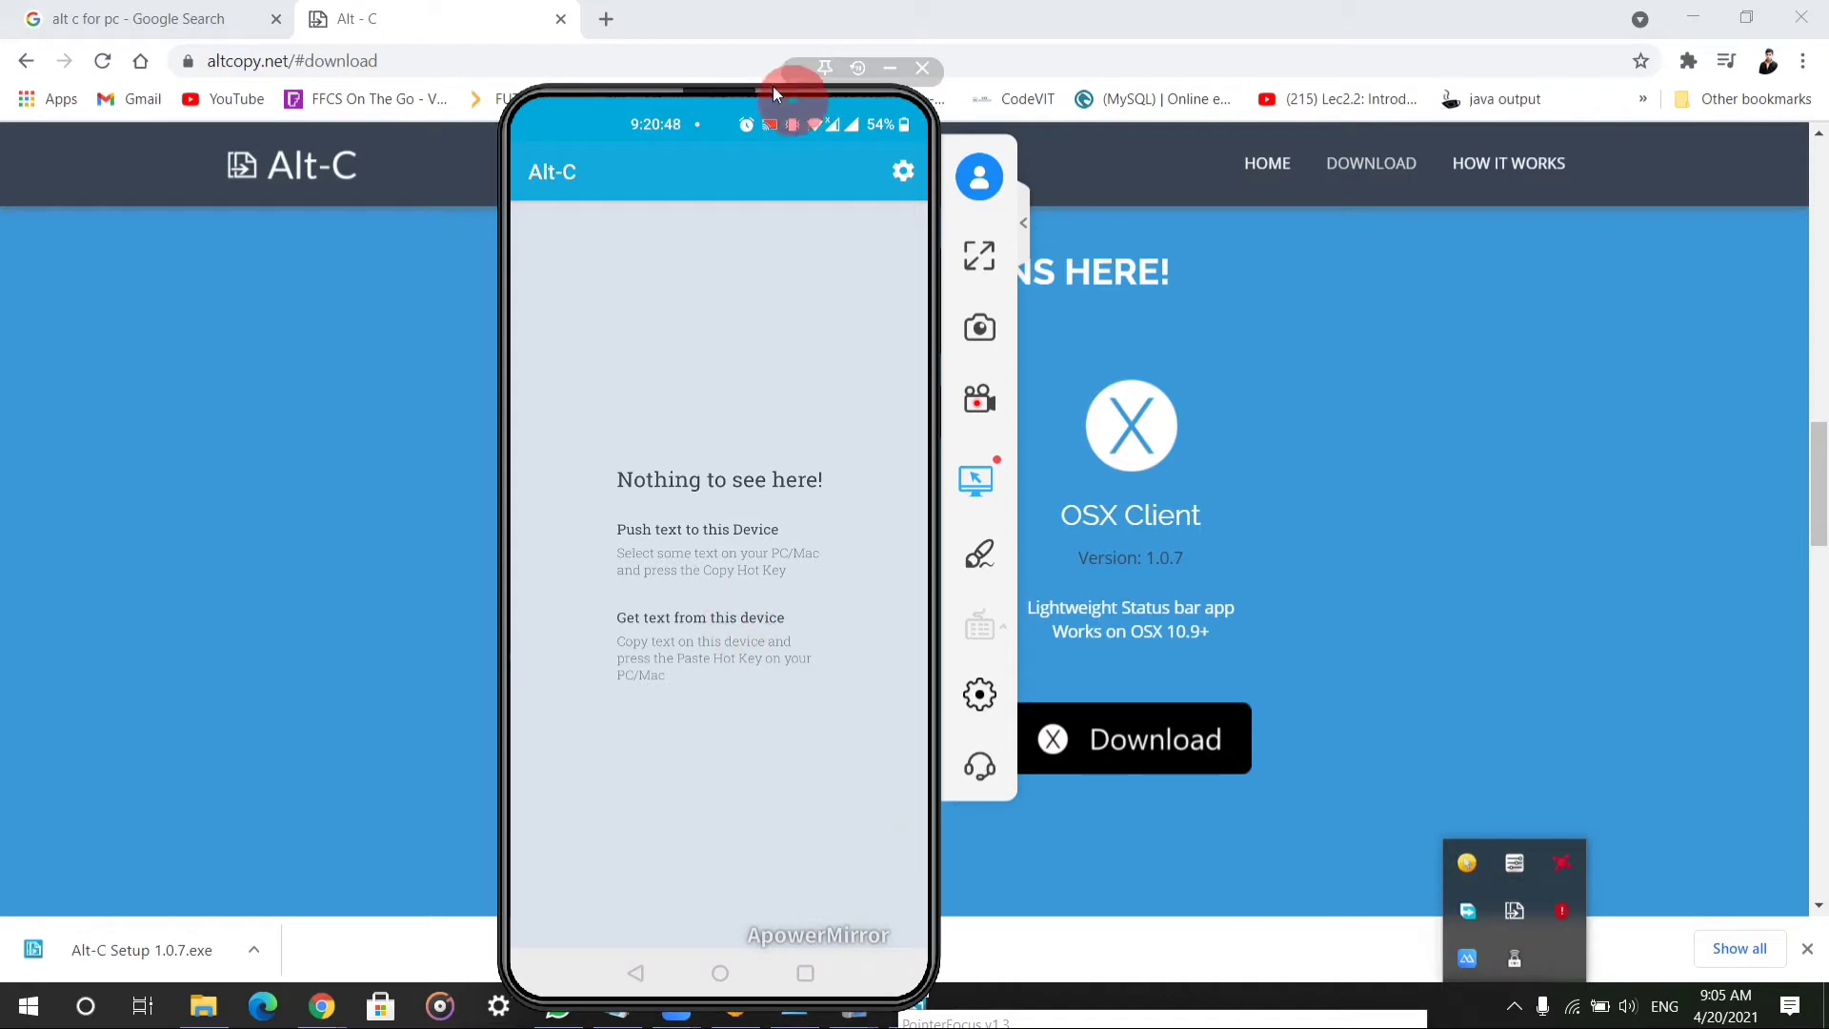
- Move the phone mirror back right and minimize windows to reveal the Alt-C PC client
{"action": "left_click_drag", "start_coordinate": [826, 64], "coordinate": [1598, 186]}
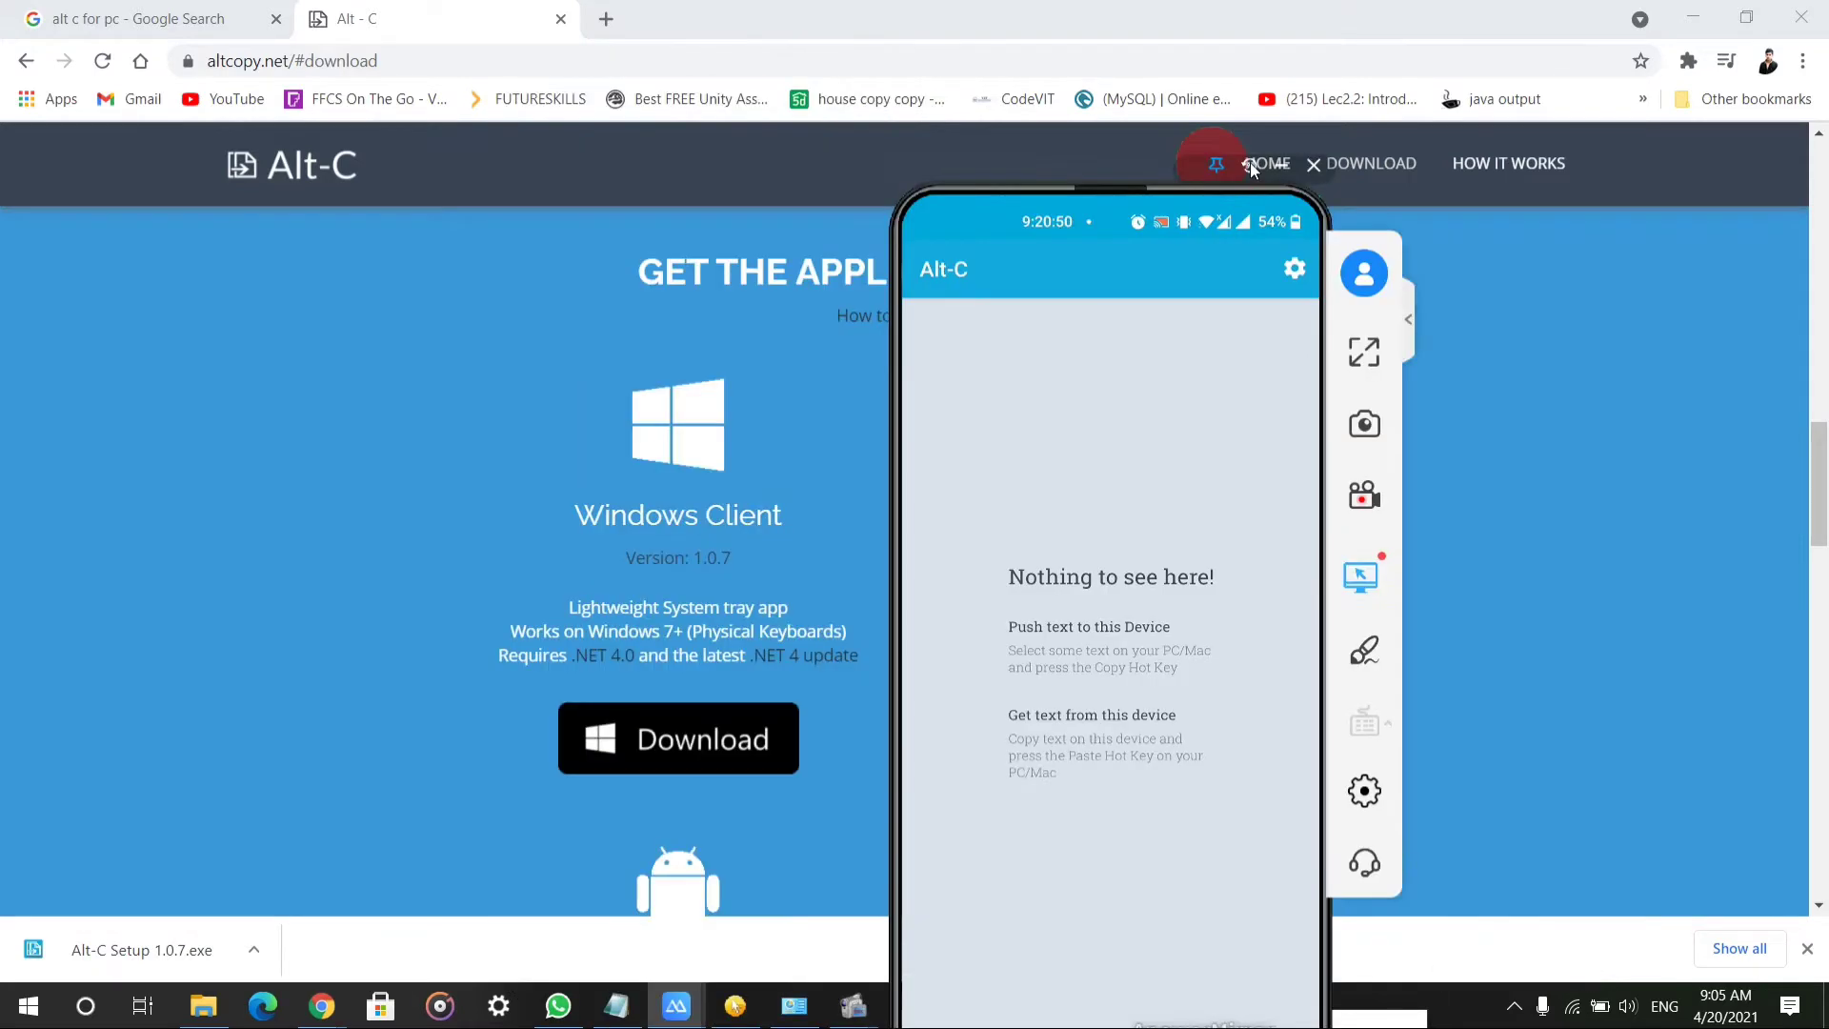
{"action": "left_click", "coordinate": [1704, 21]}
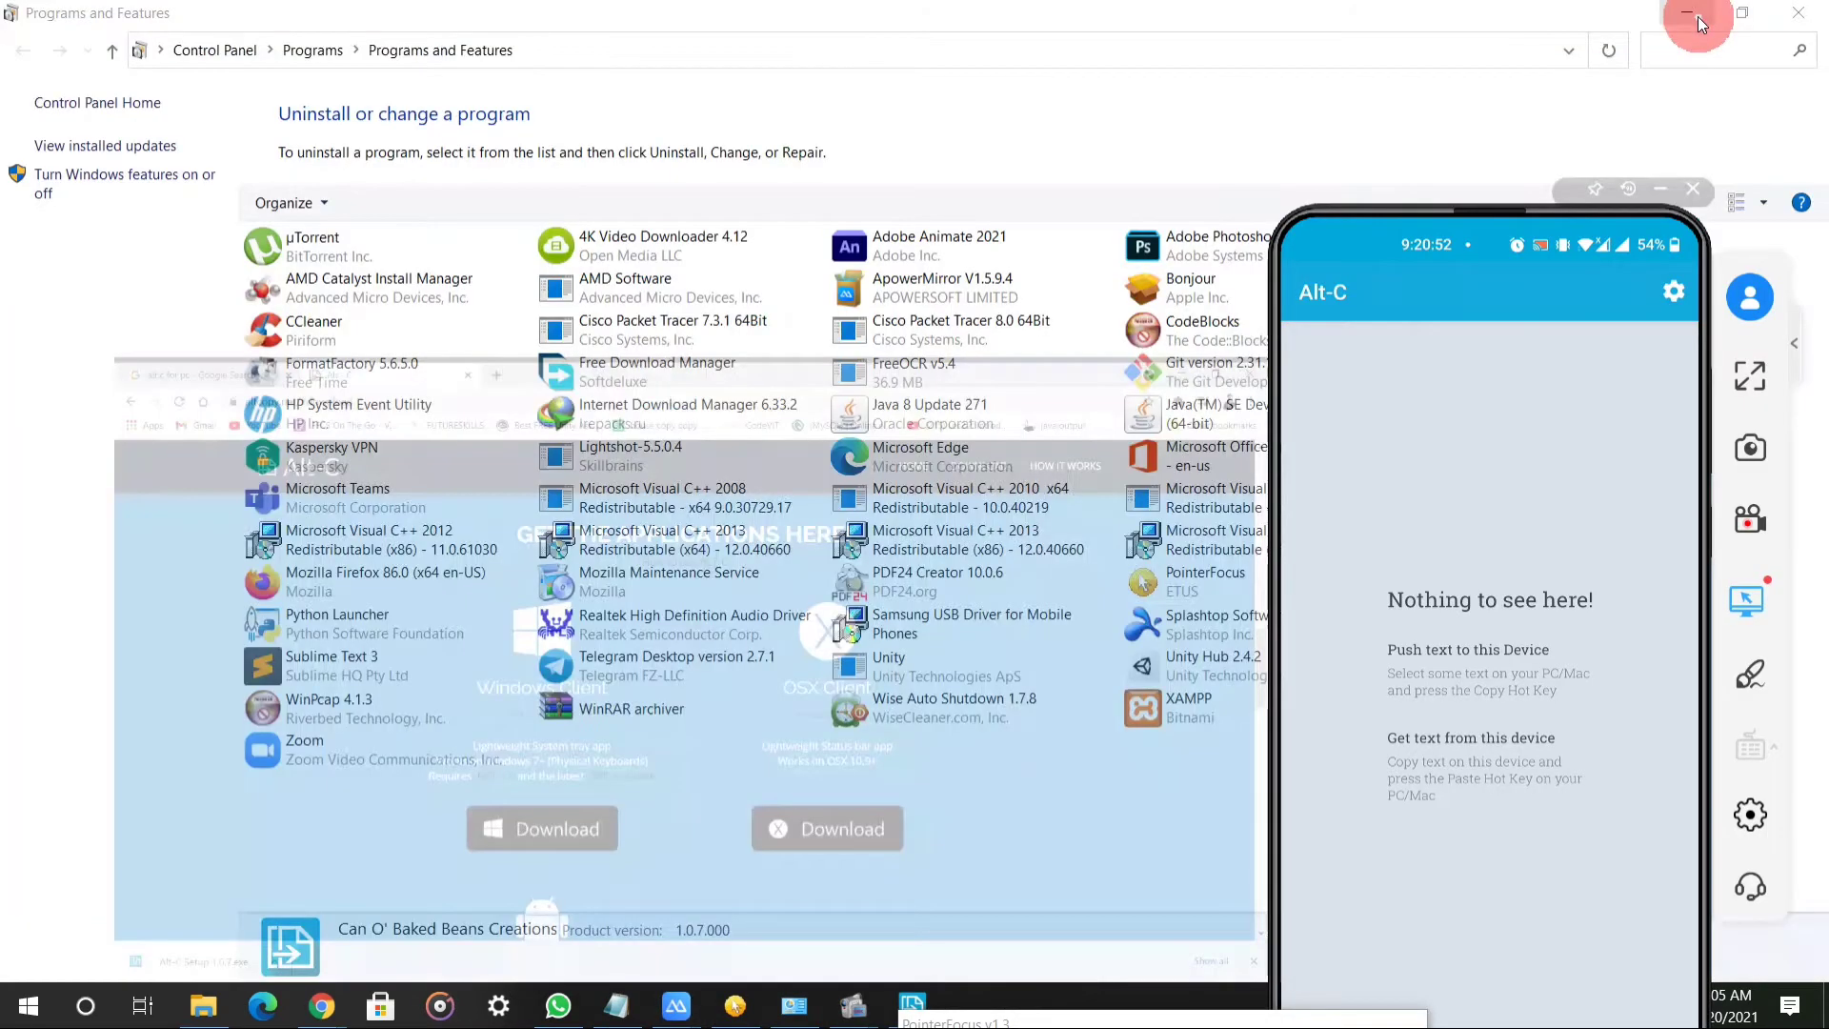
{"action": "left_click", "coordinate": [1696, 19]}
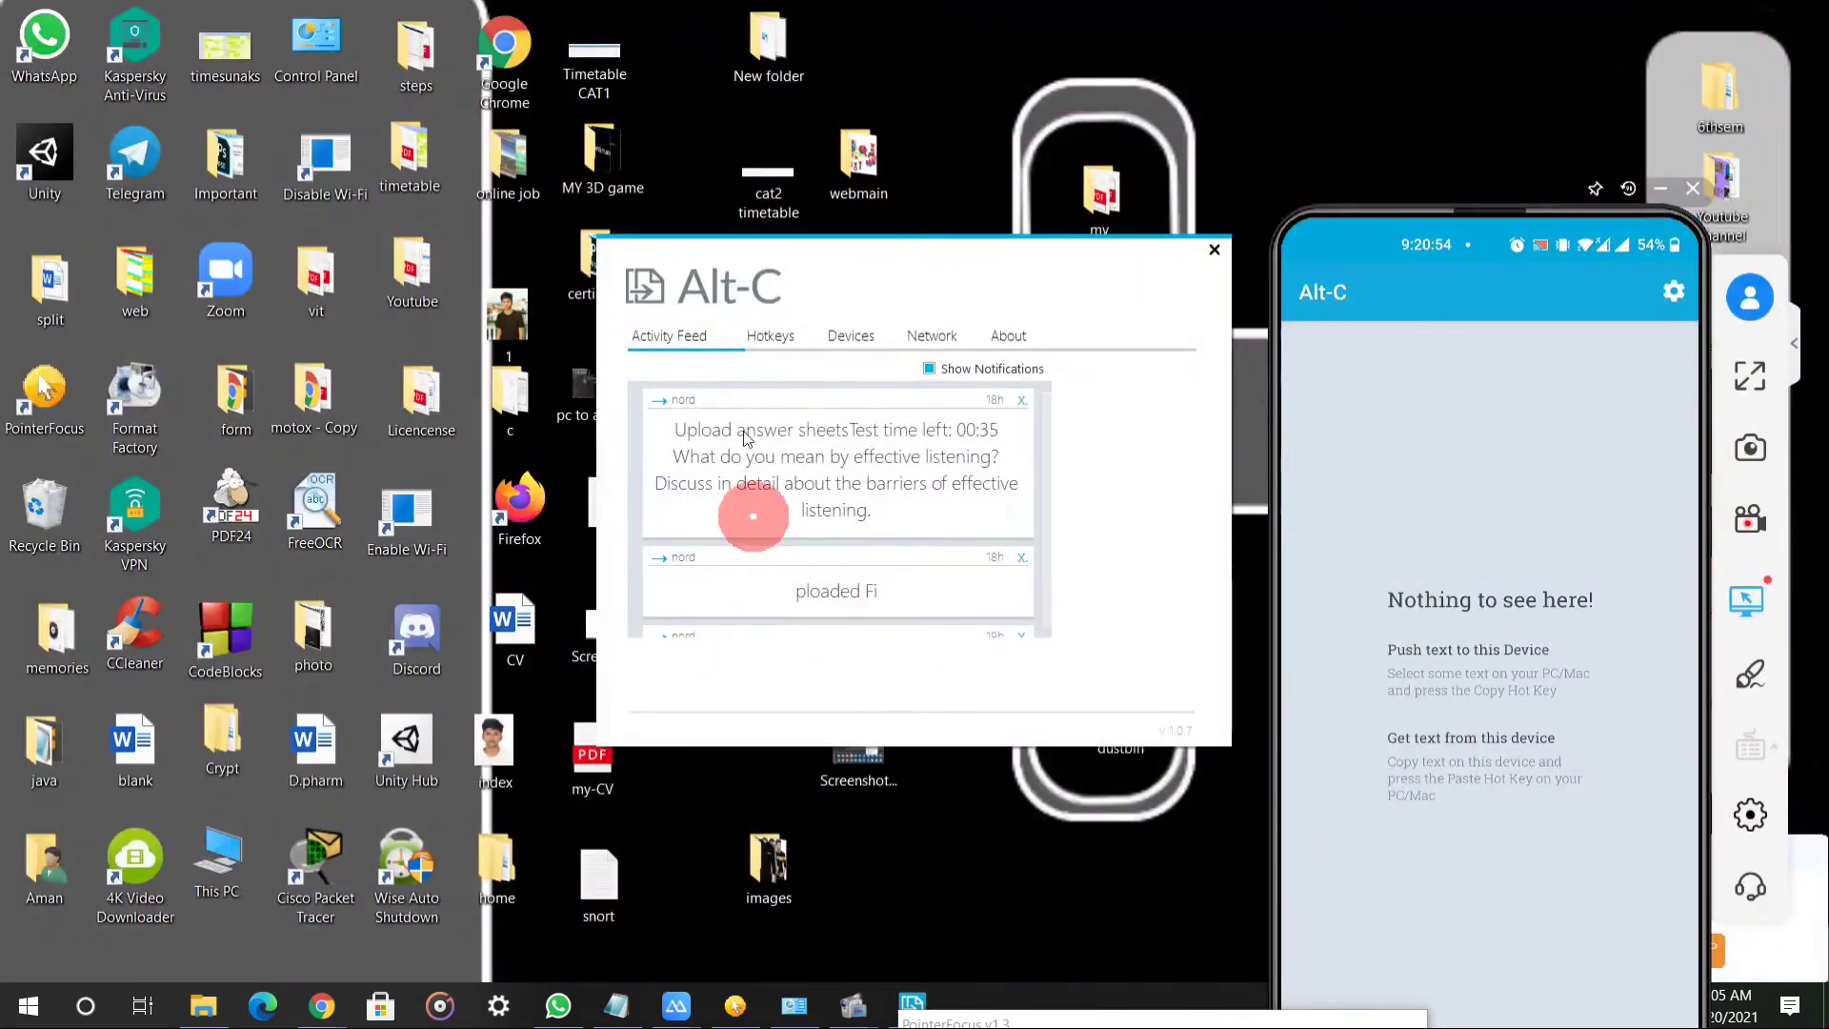
- Check the Alt + C copy hotkey, then view the synced devices list showing nord
{"action": "left_click", "coordinate": [776, 335]}
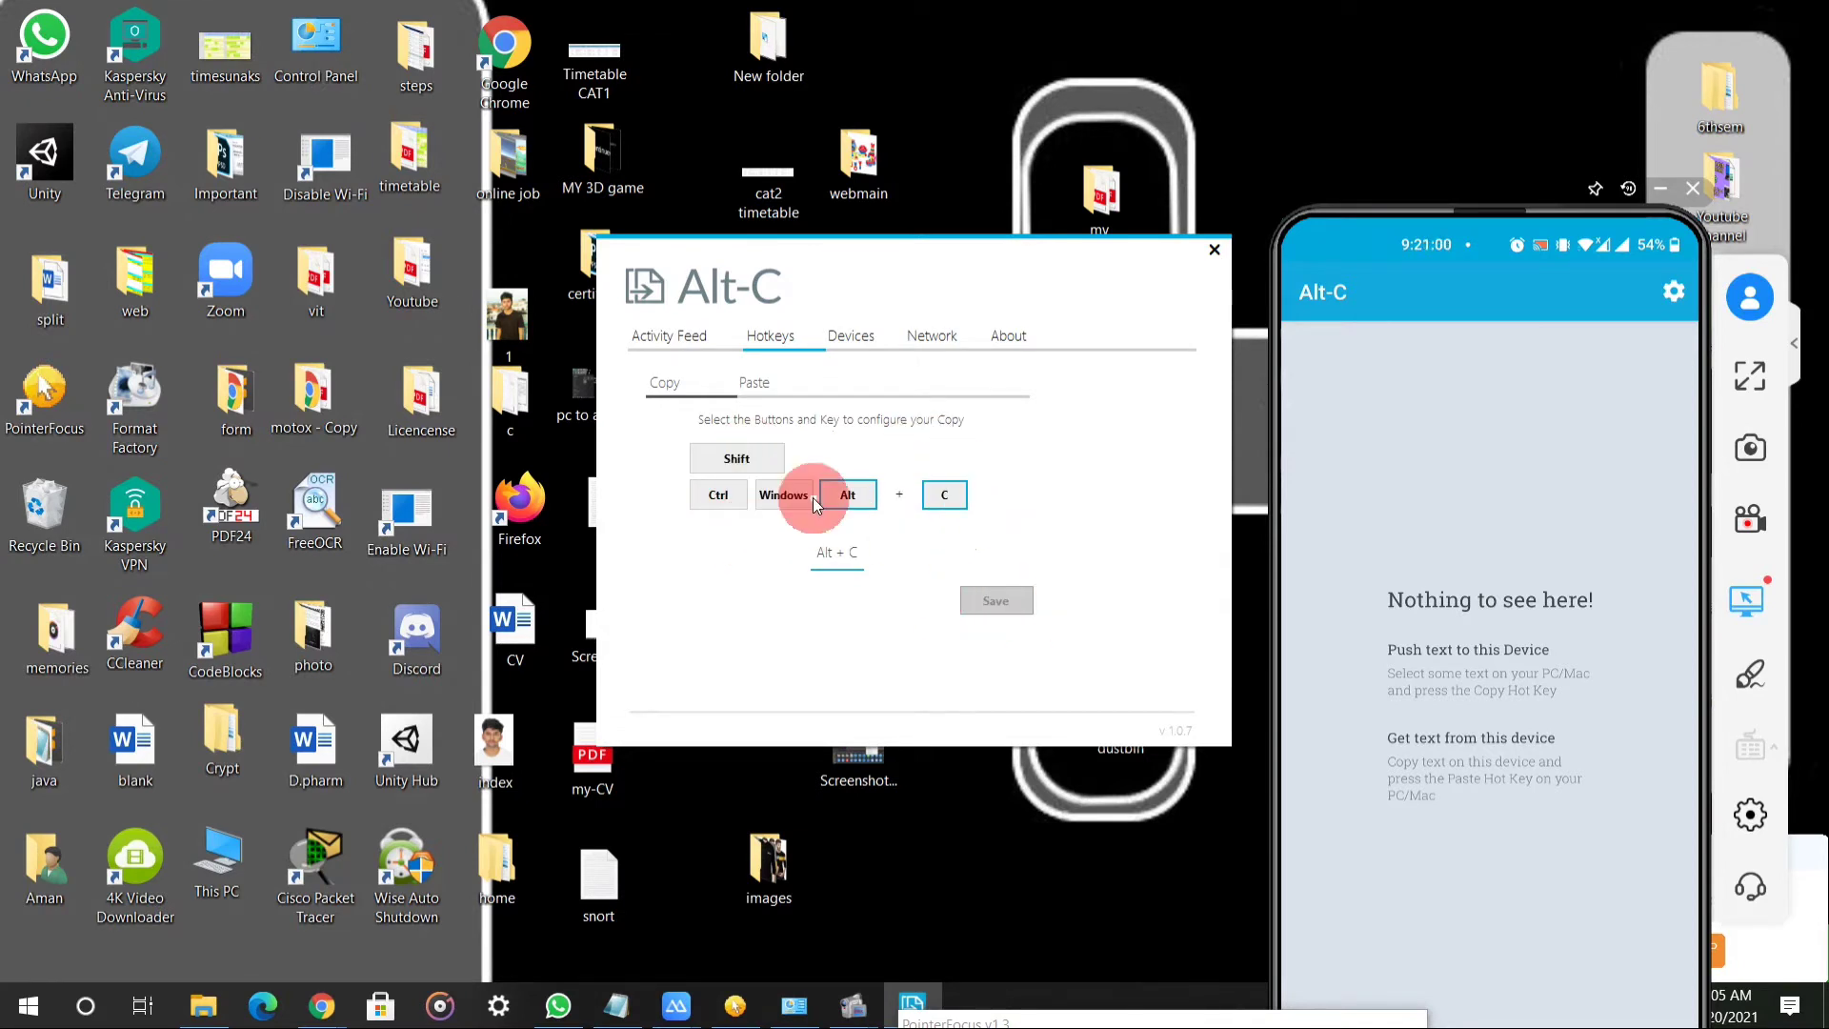
{"action": "left_click", "coordinate": [837, 341]}
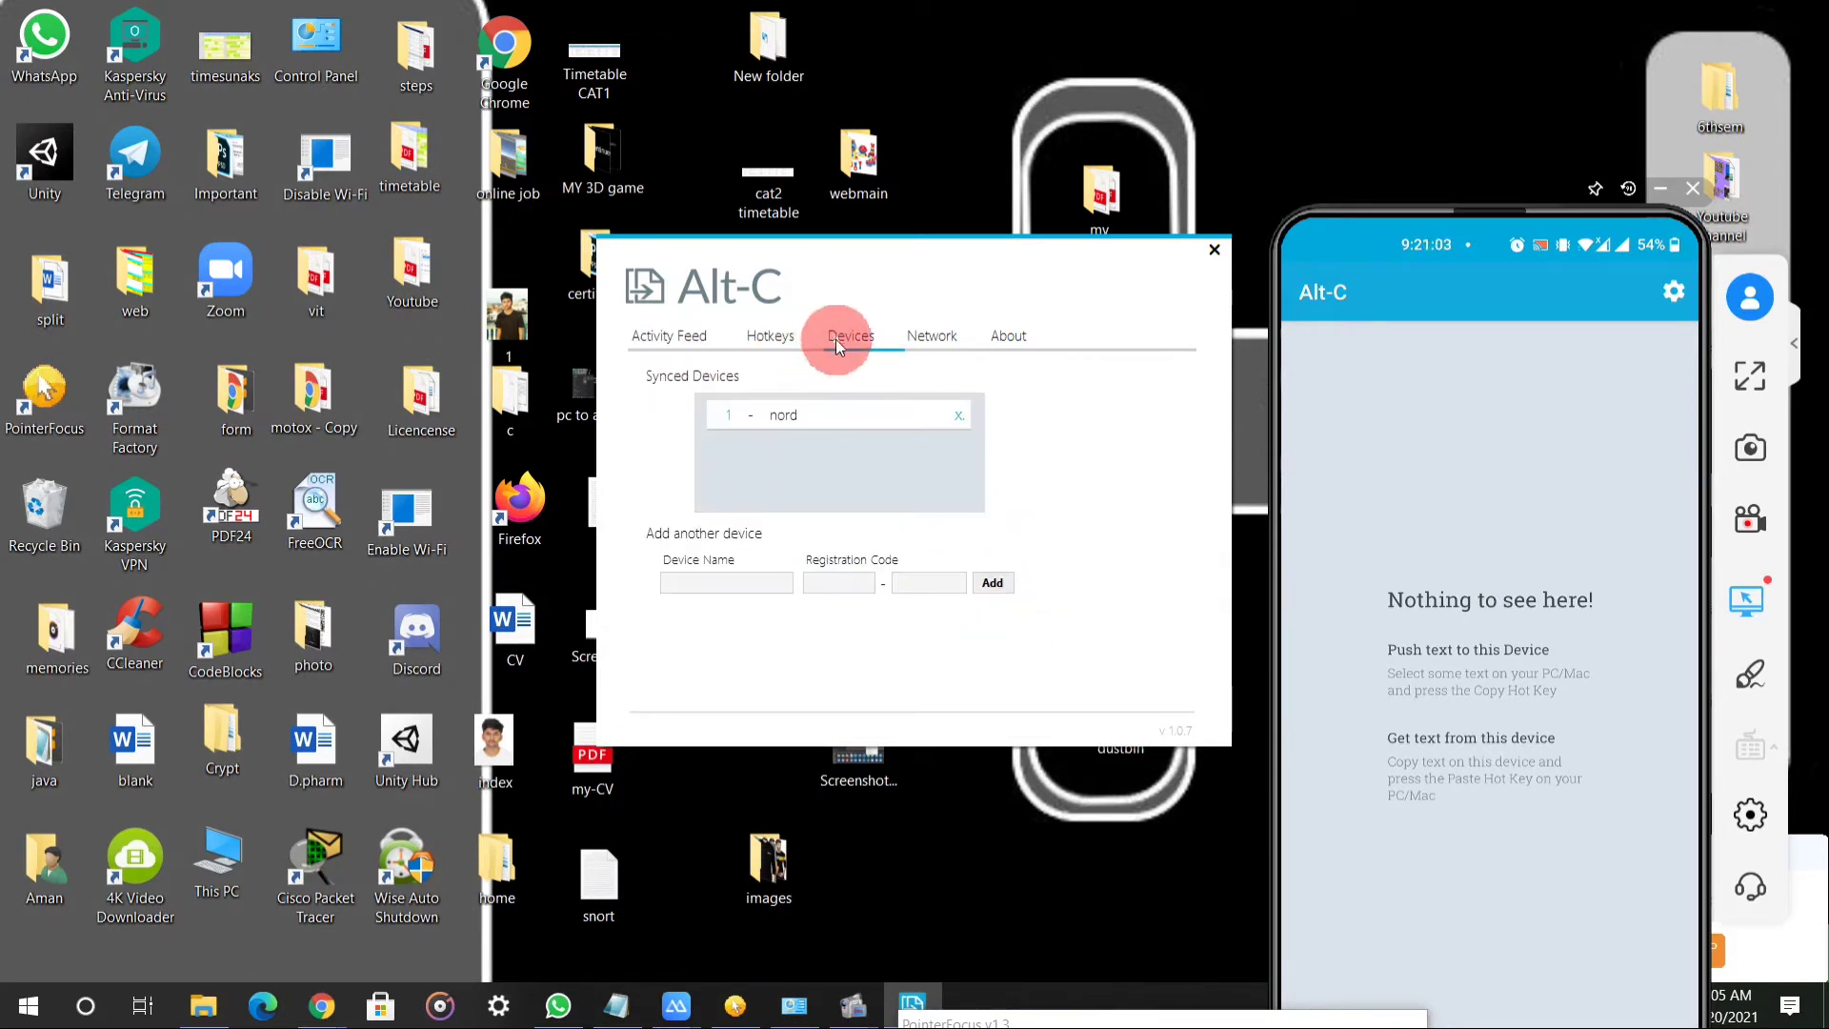
- Remove nord, re-add it as 'nord' with code 4874-0589, and return the phone to its feed
{"action": "left_click", "coordinate": [958, 415]}
{"action": "type", "text": "0589"}
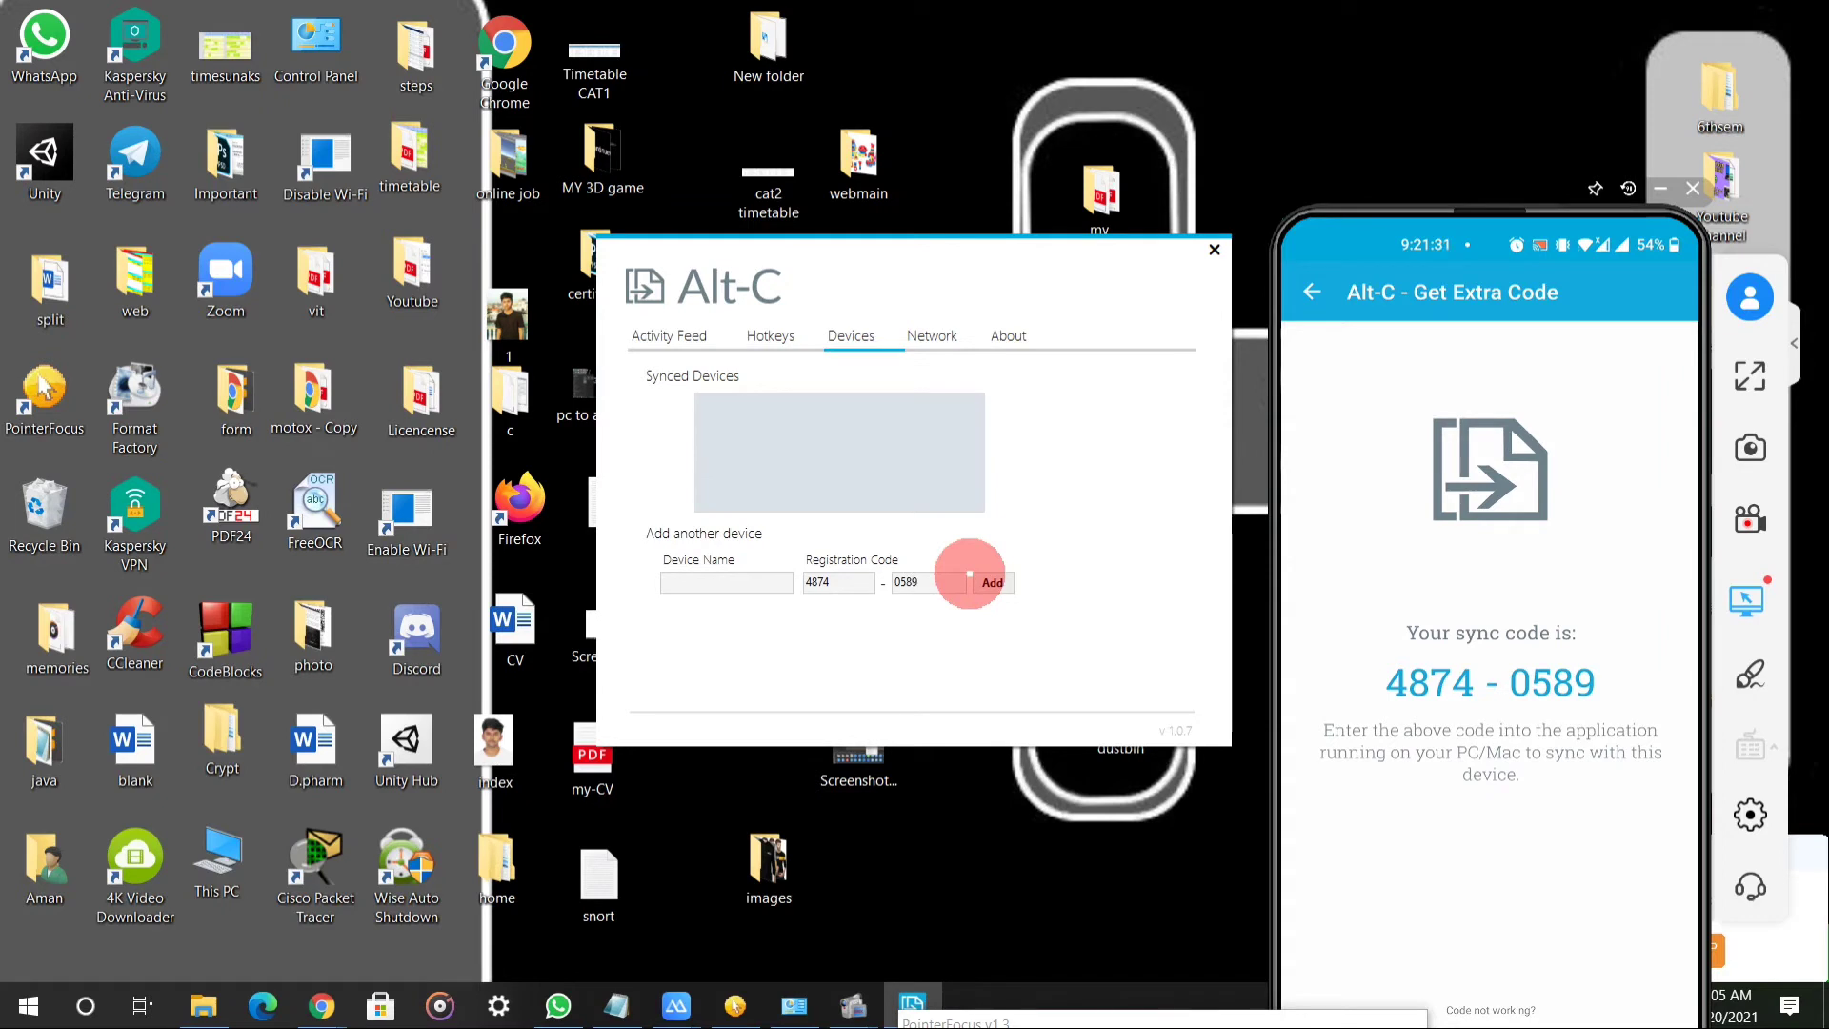
{"action": "left_click", "coordinate": [696, 578]}
{"action": "type", "text": "nord"}
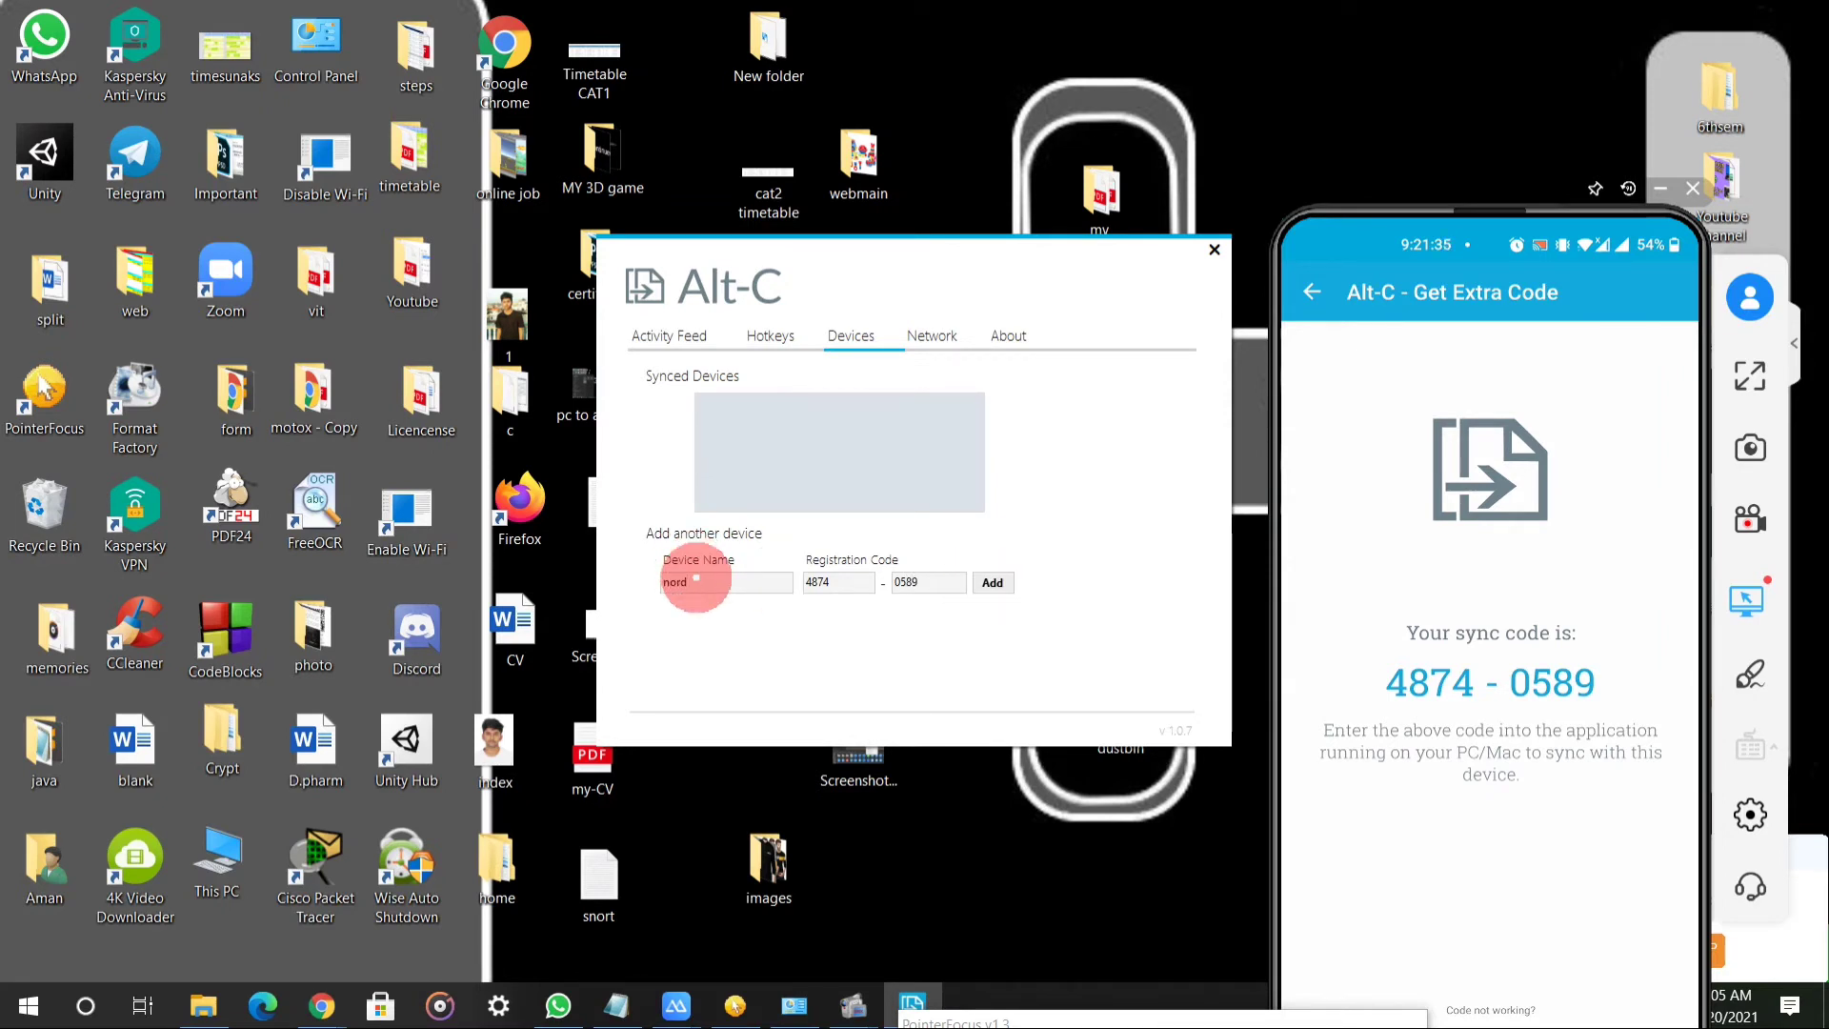
{"action": "left_click", "coordinate": [992, 583]}
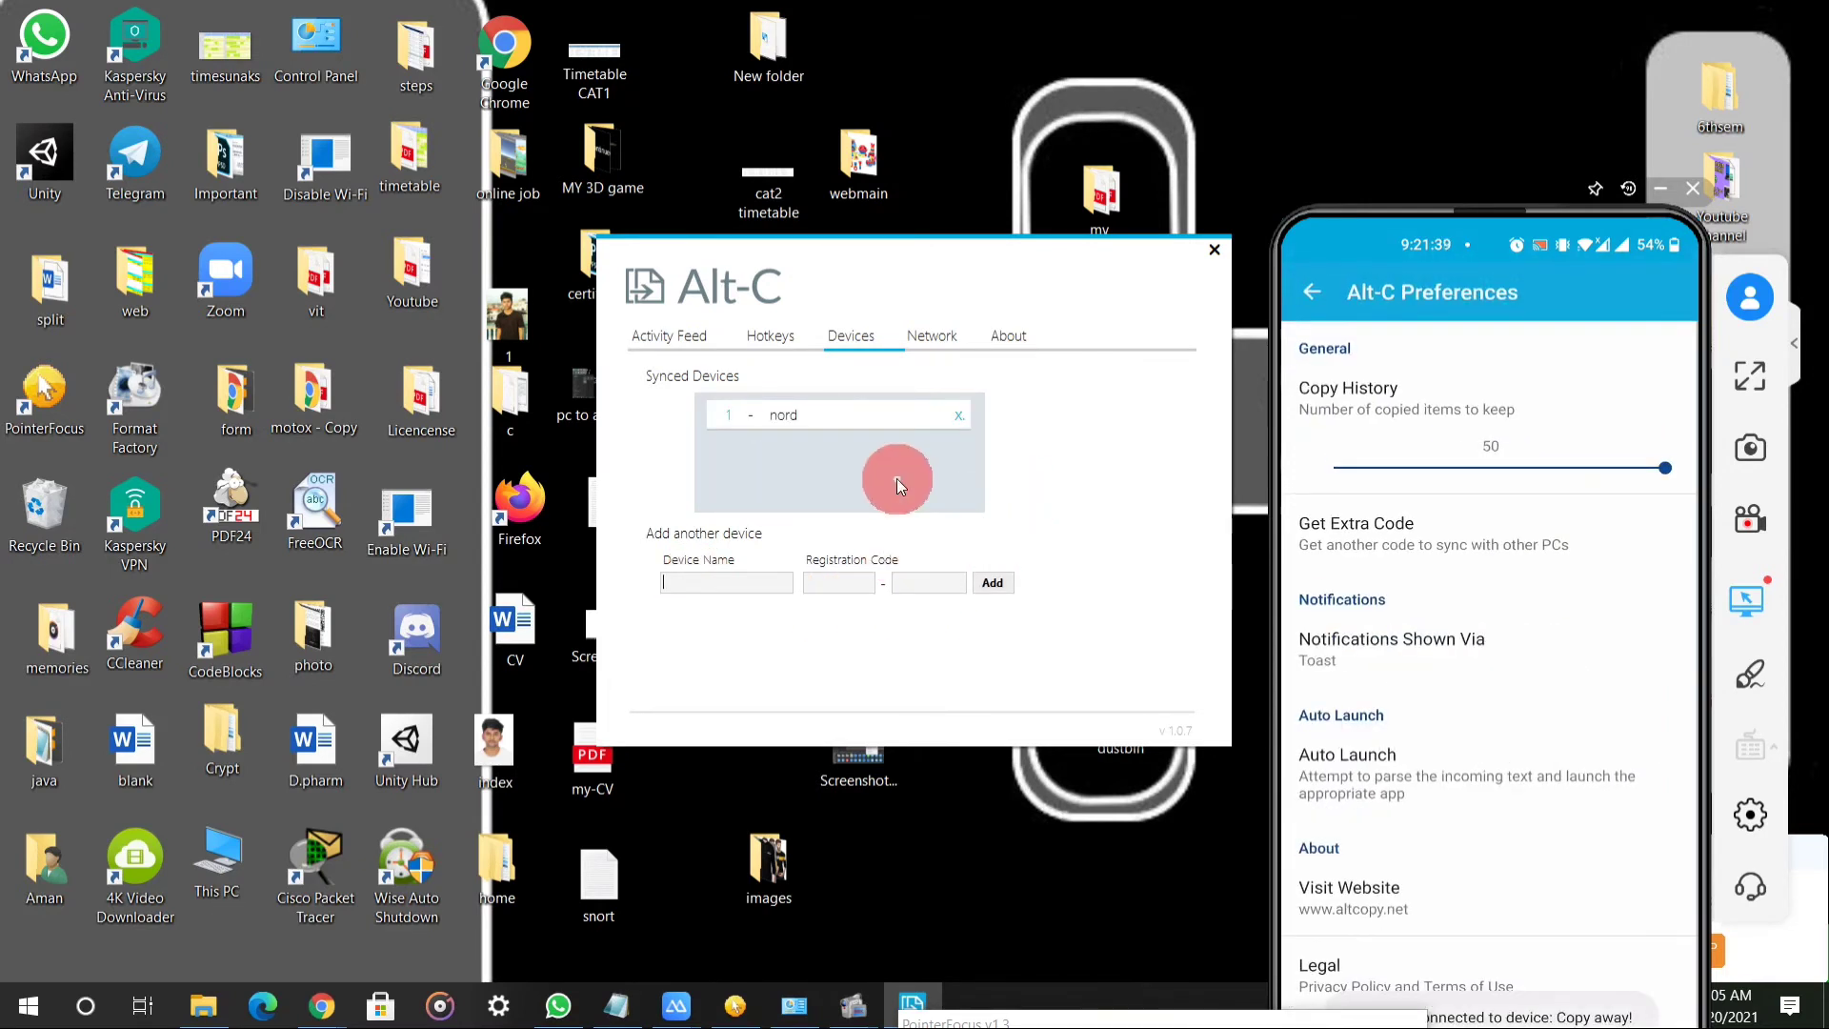
{"action": "left_click", "coordinate": [1313, 290]}
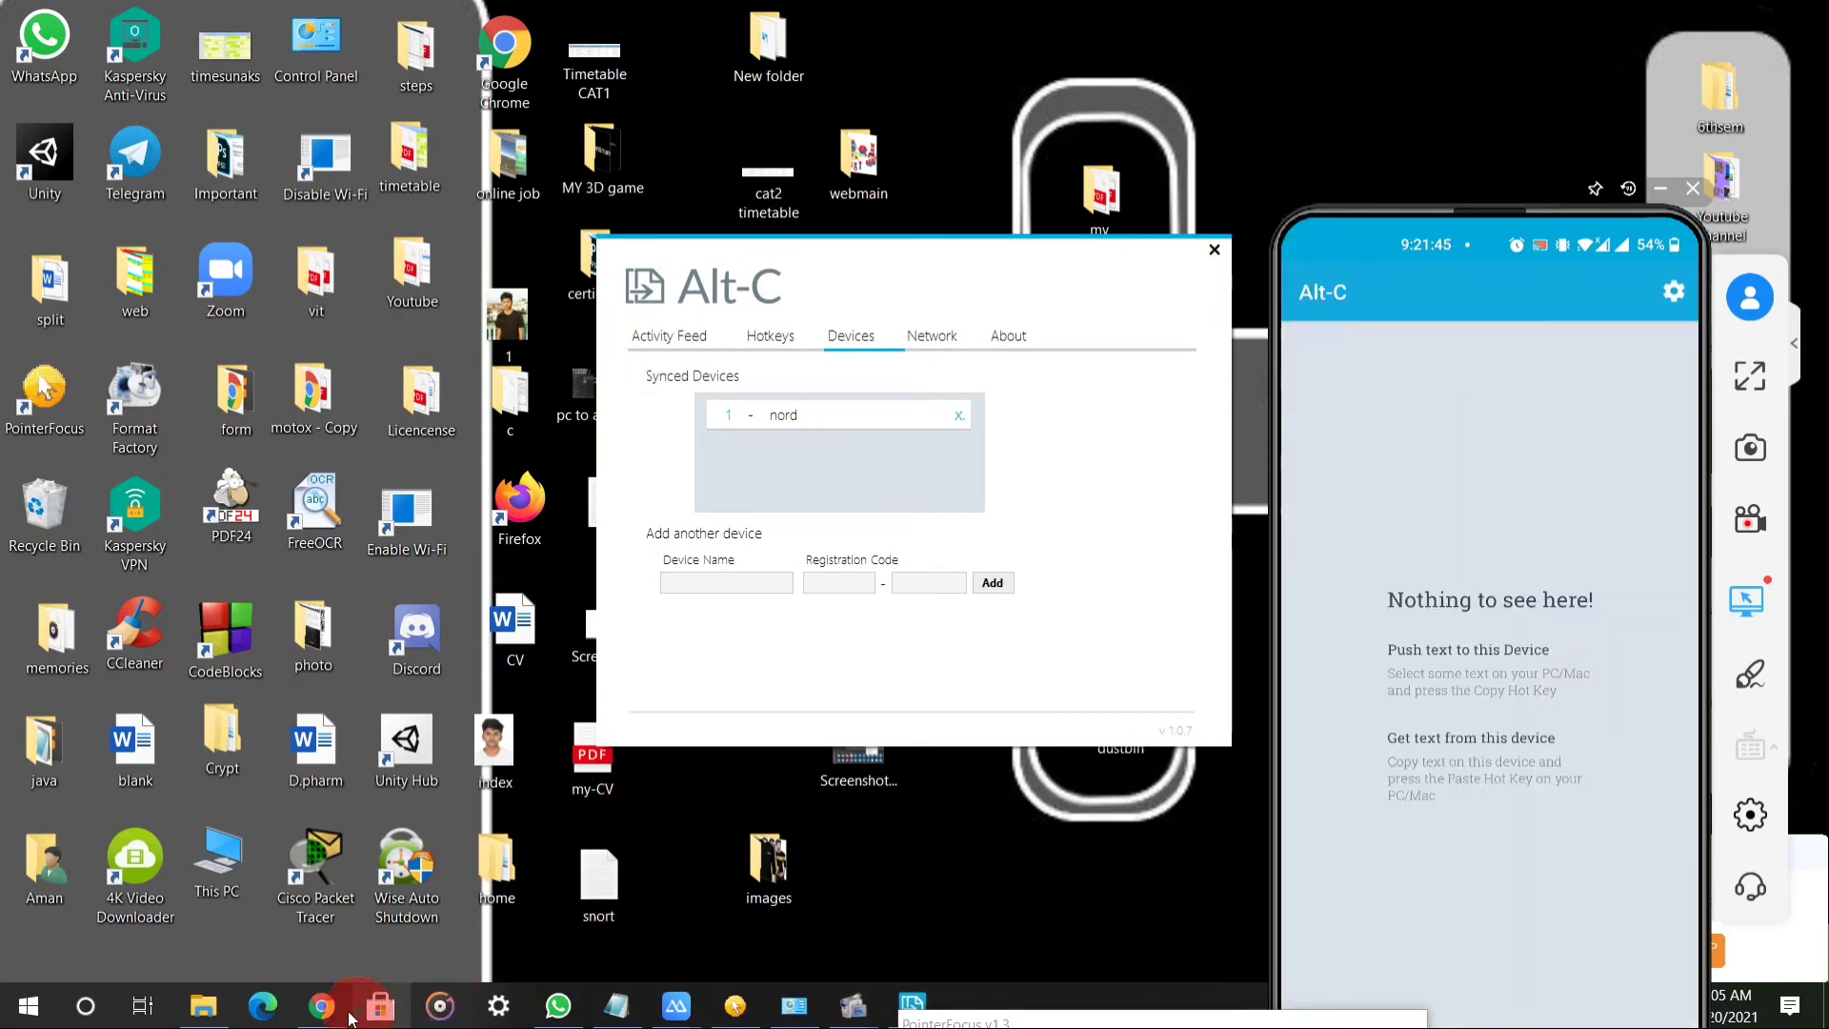
- Arrange the Alt-C download page and phone mirror so both are visible
{"action": "mouse_move", "coordinate": [322, 1006]}
{"action": "left_click", "coordinate": [404, 919]}
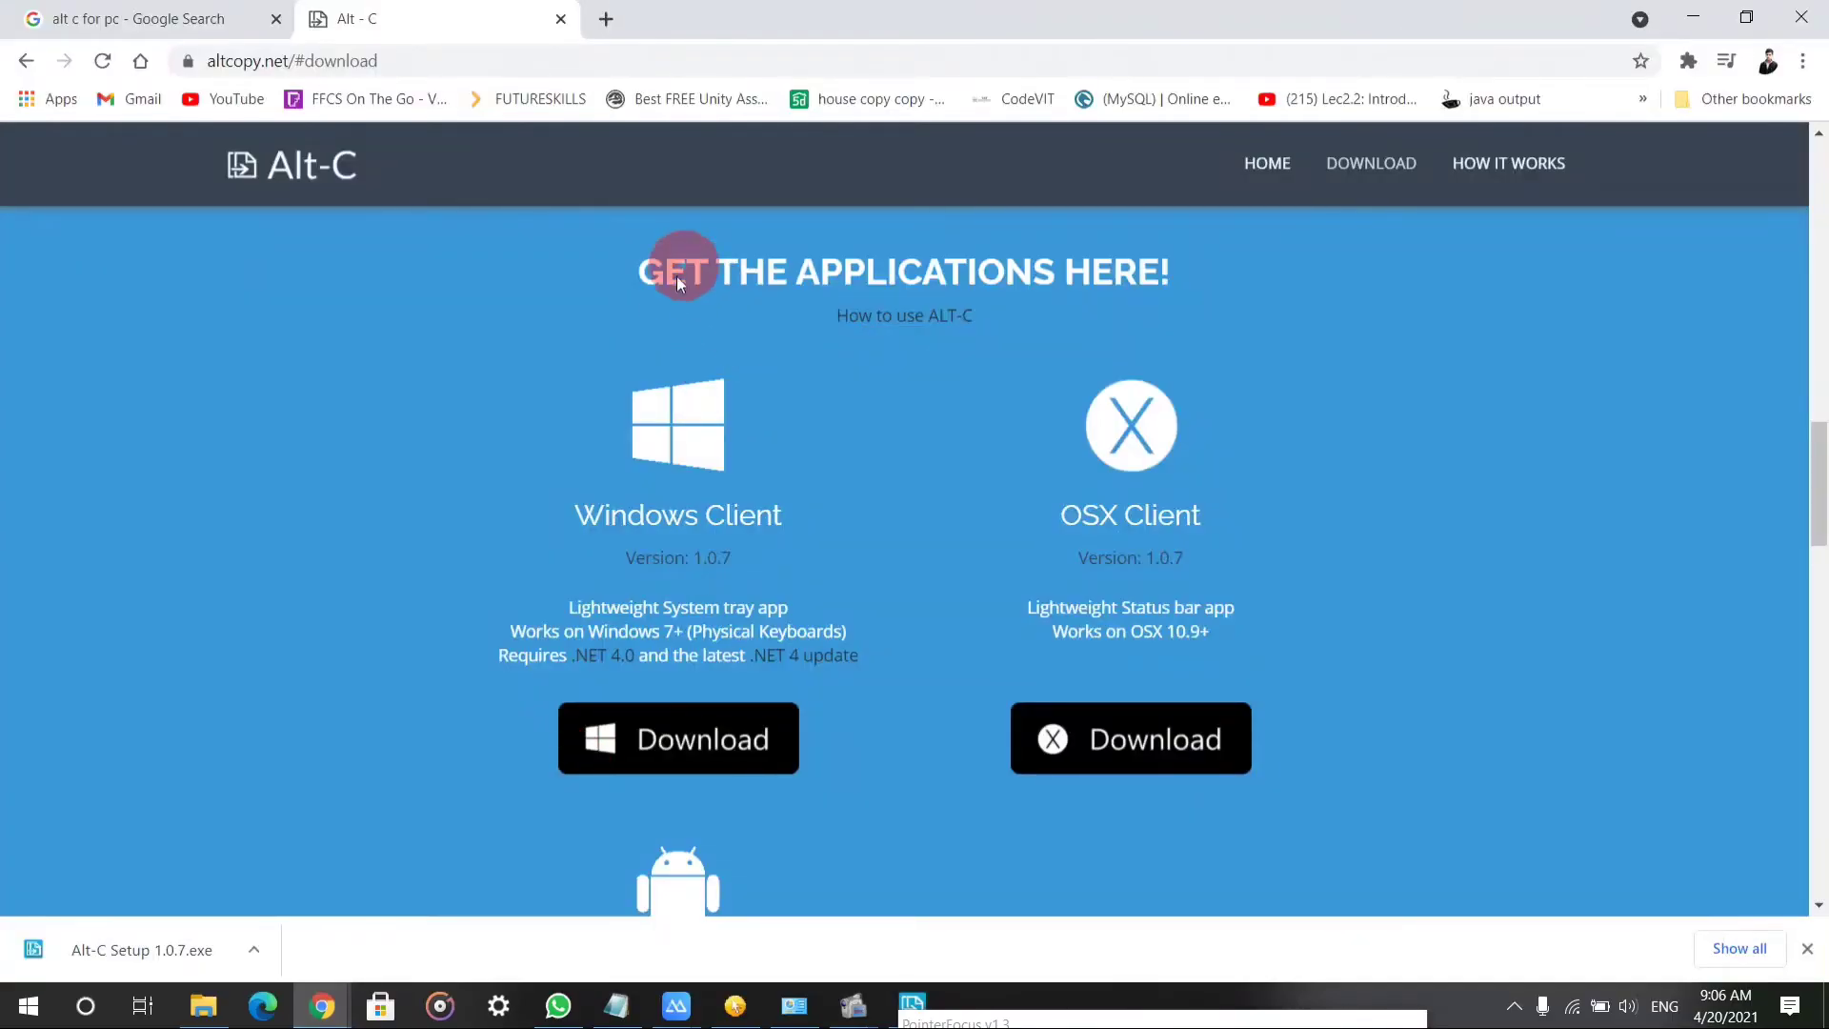
{"action": "left_click_drag", "start_coordinate": [677, 277], "coordinate": [1193, 273]}
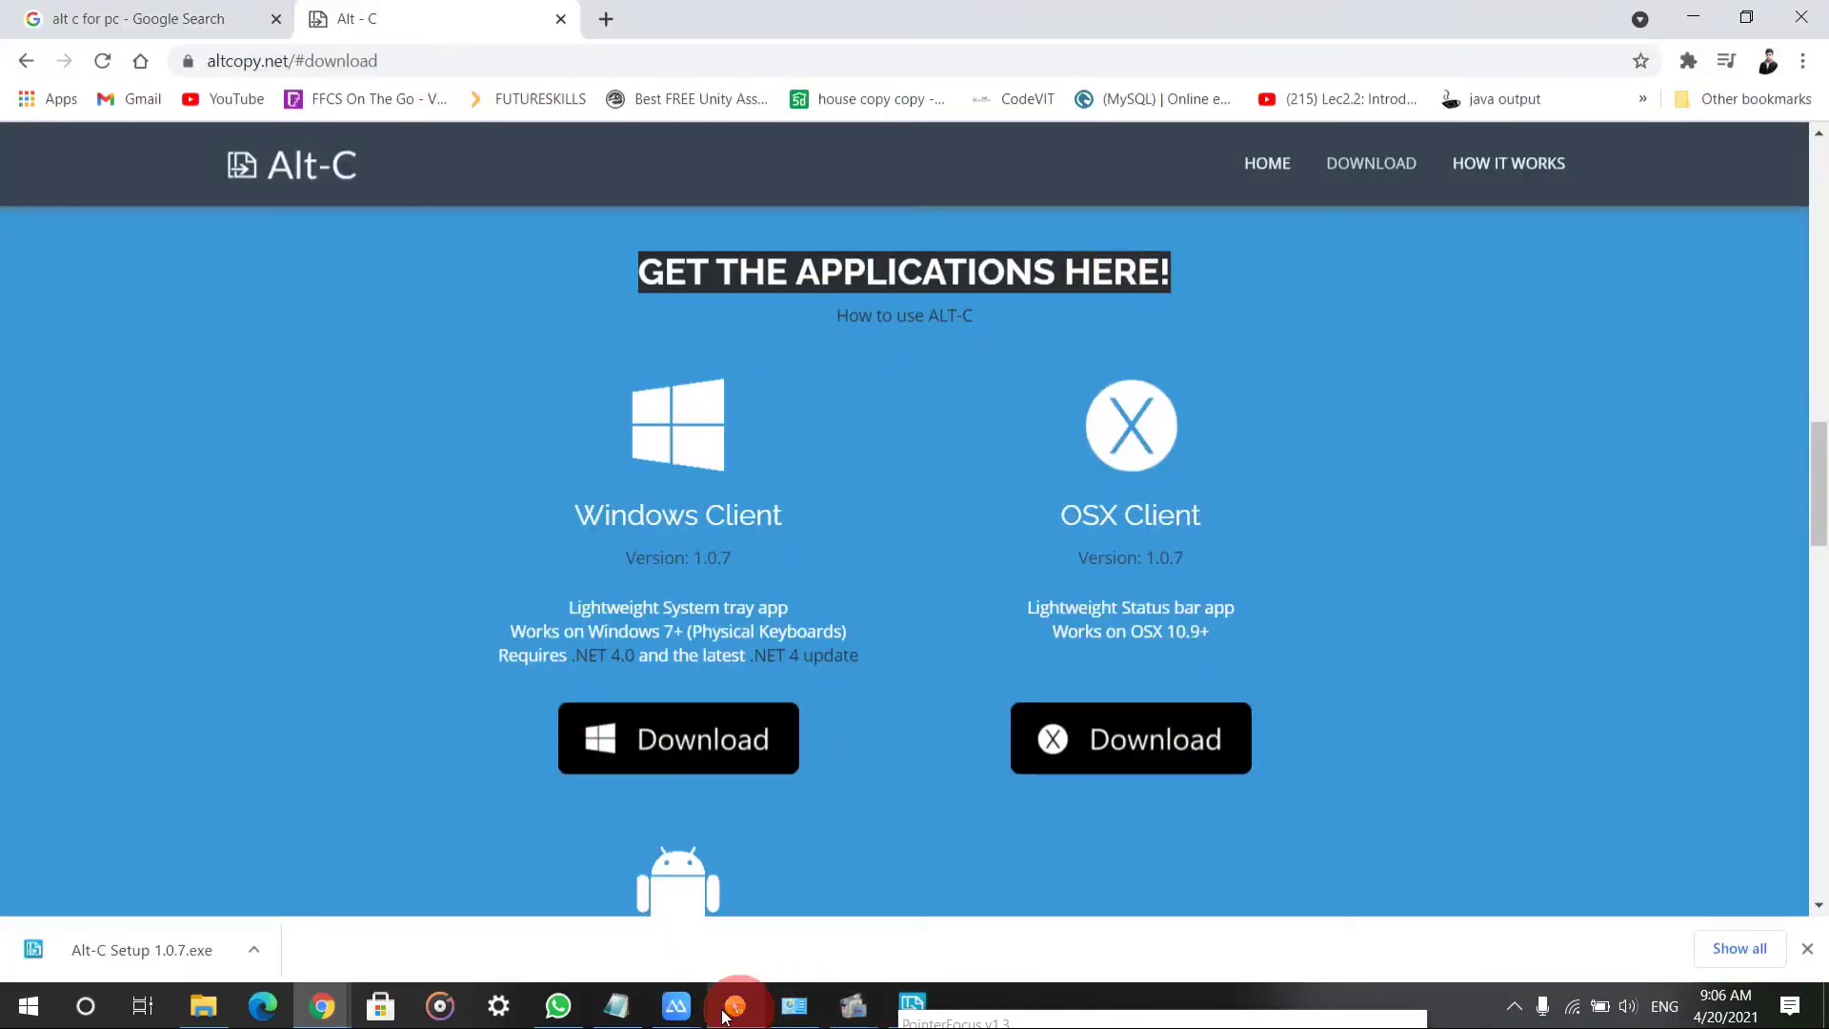
{"action": "mouse_move", "coordinate": [734, 1006]}
{"action": "left_click", "coordinate": [568, 889]}
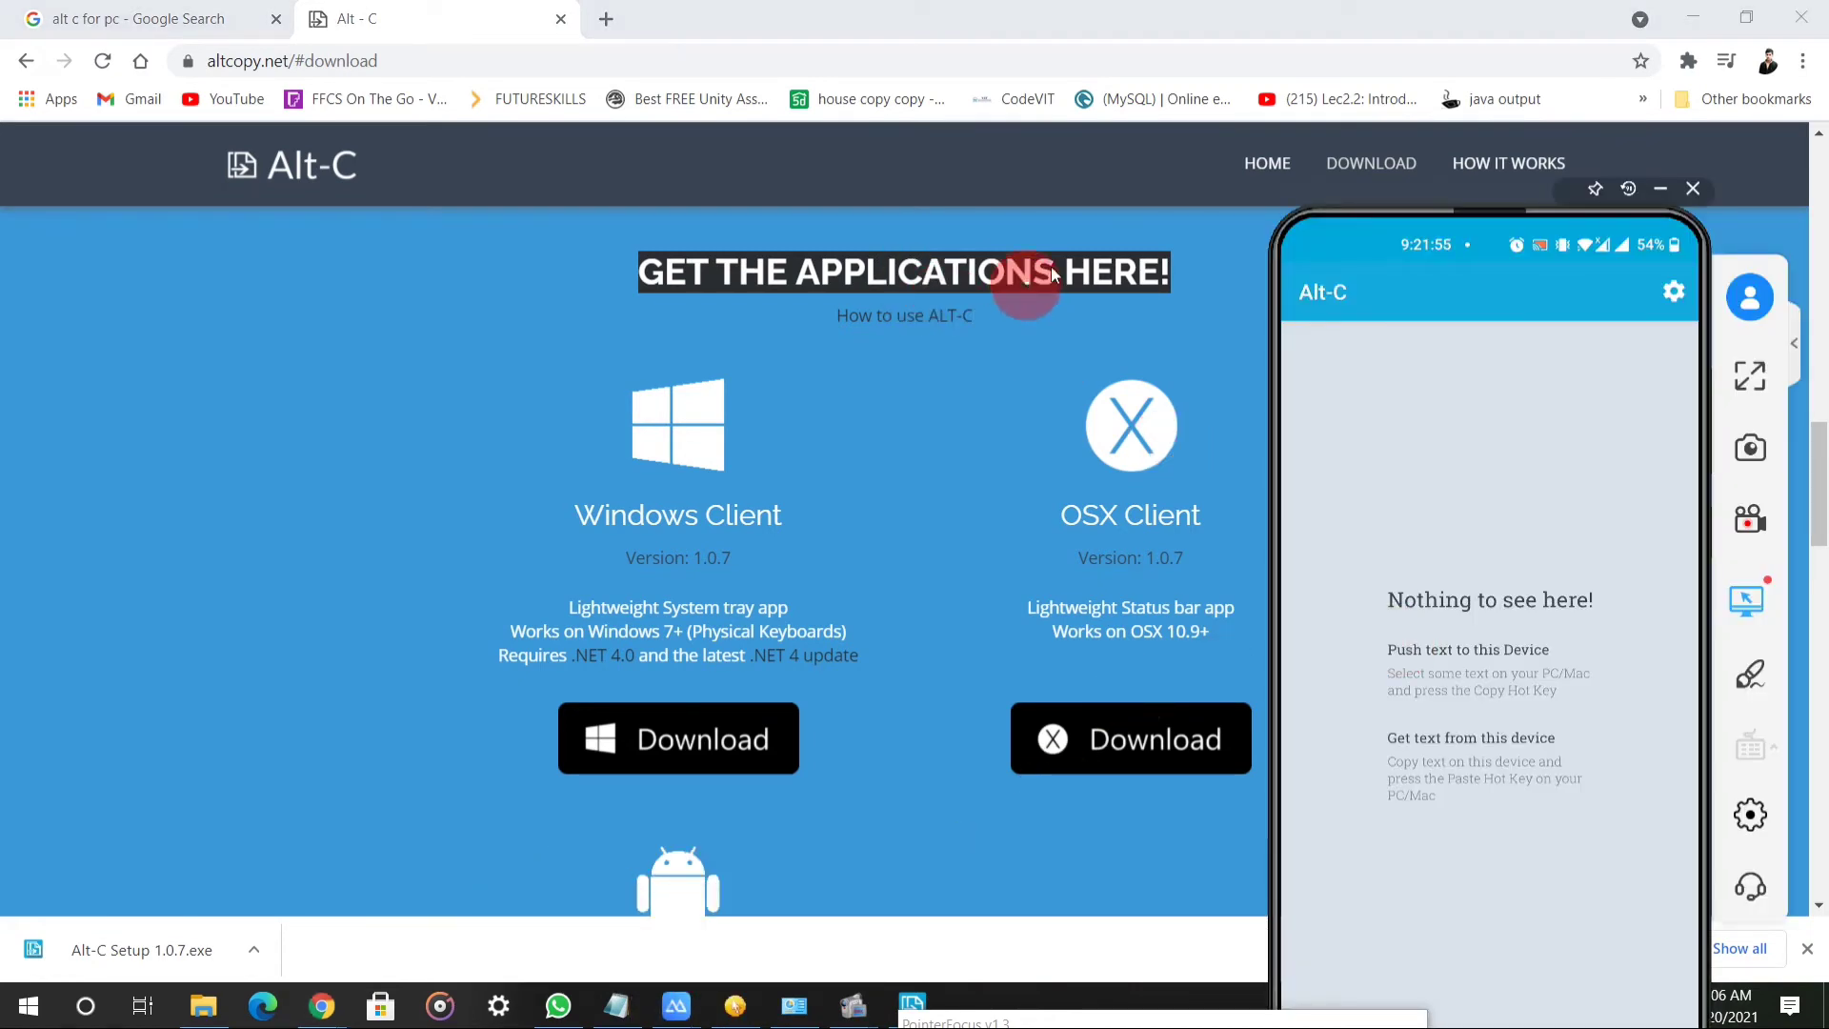
{"action": "left_click_drag", "start_coordinate": [1174, 26], "coordinate": [654, 111]}
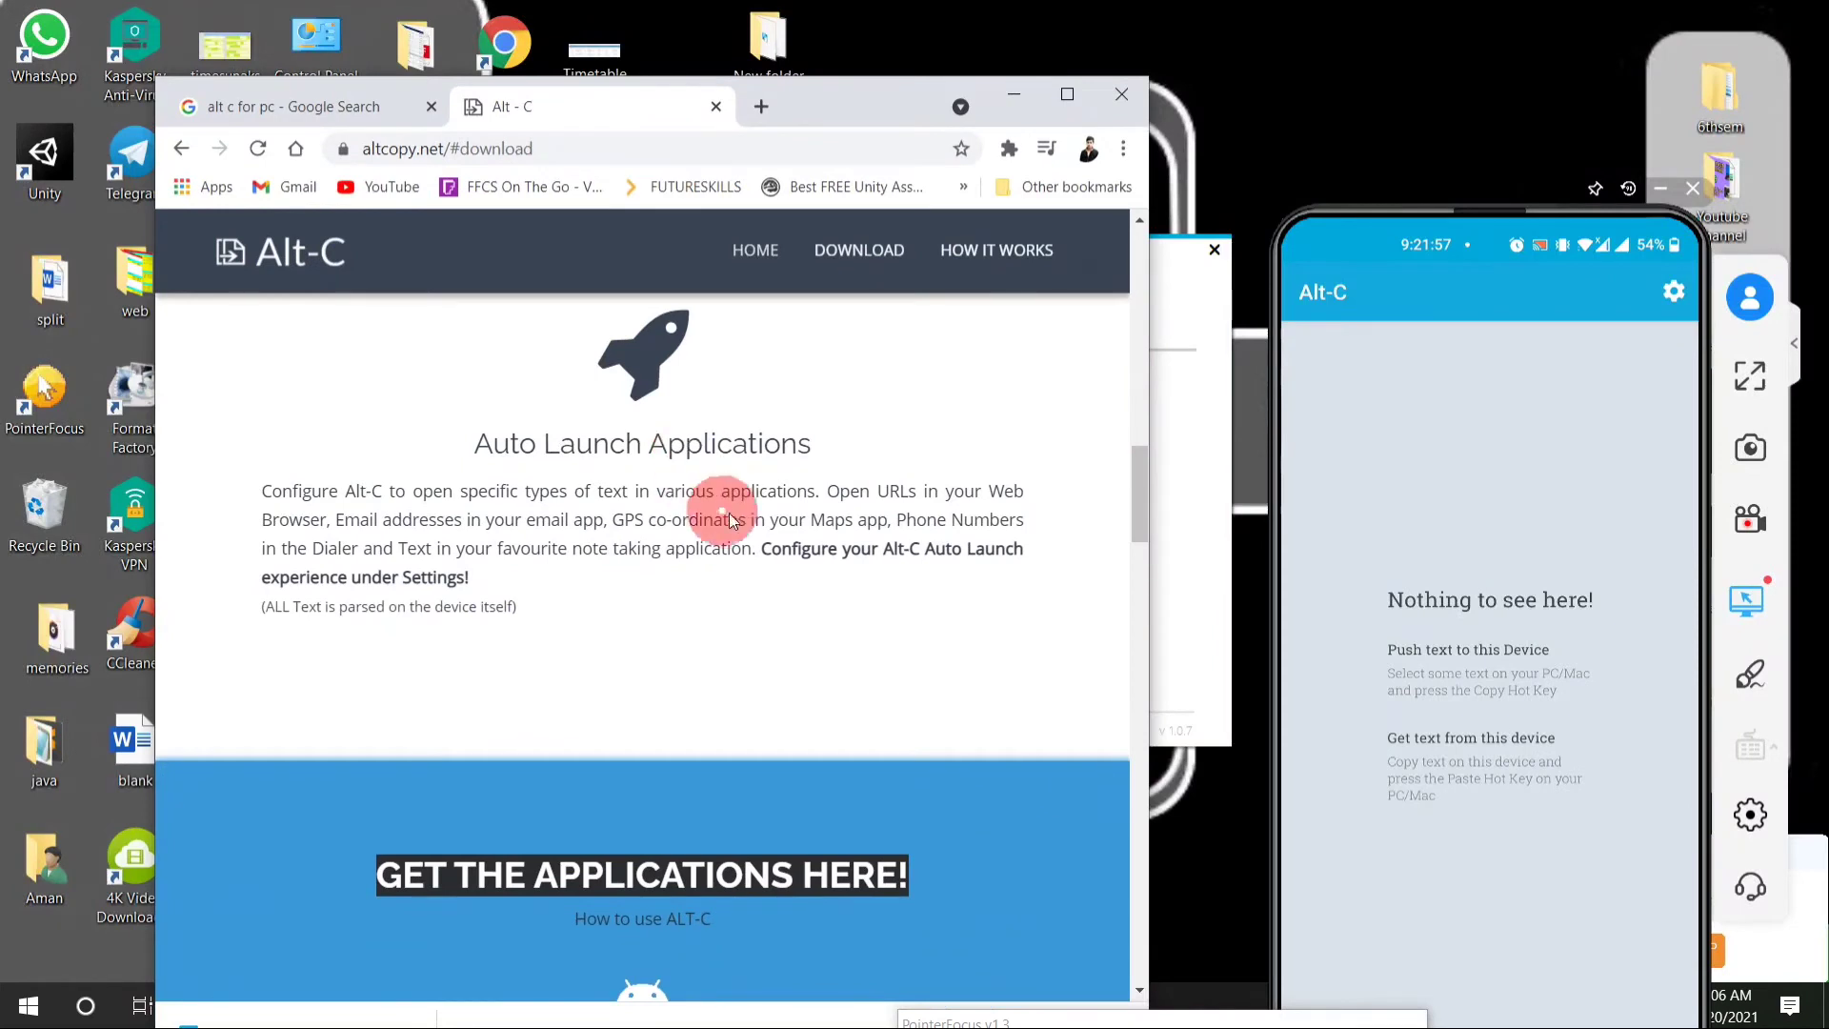
- Send the Auto Launch Applications paragraph to the phone with Alt+C
{"action": "left_click_drag", "start_coordinate": [677, 602], "coordinate": [250, 484]}
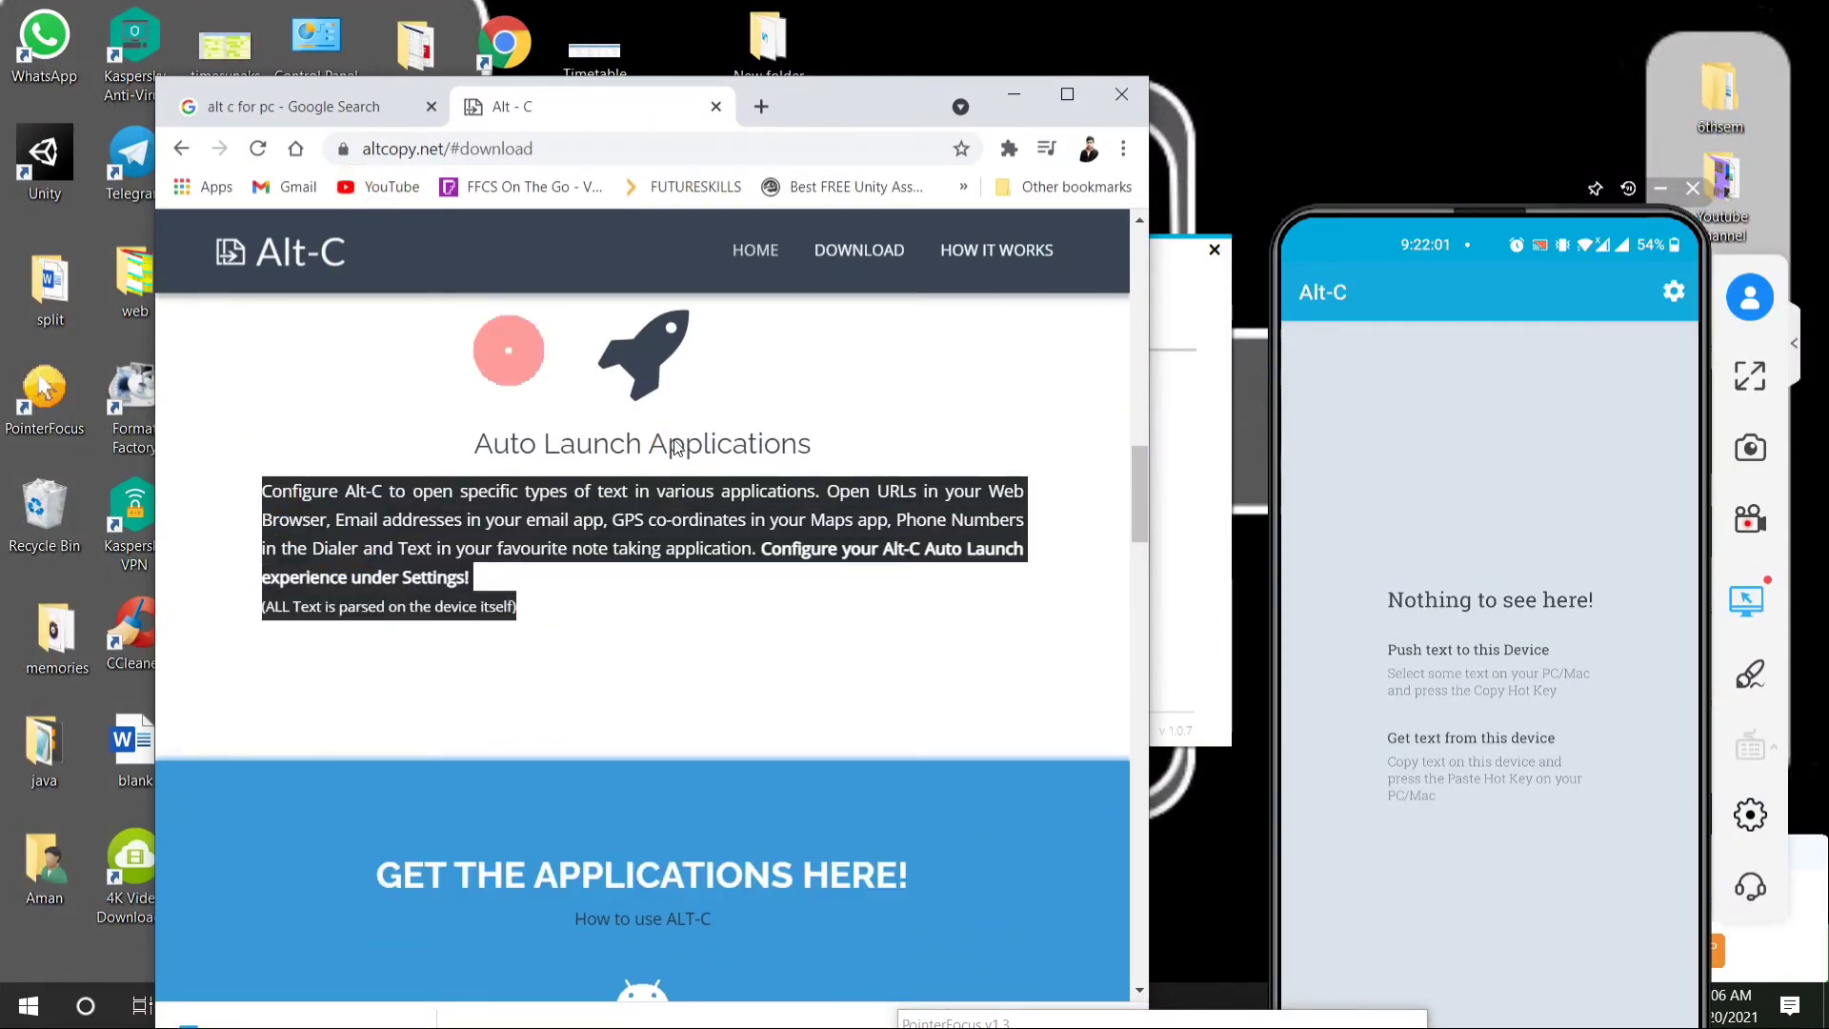
{"action": "key", "text": "alt+c"}
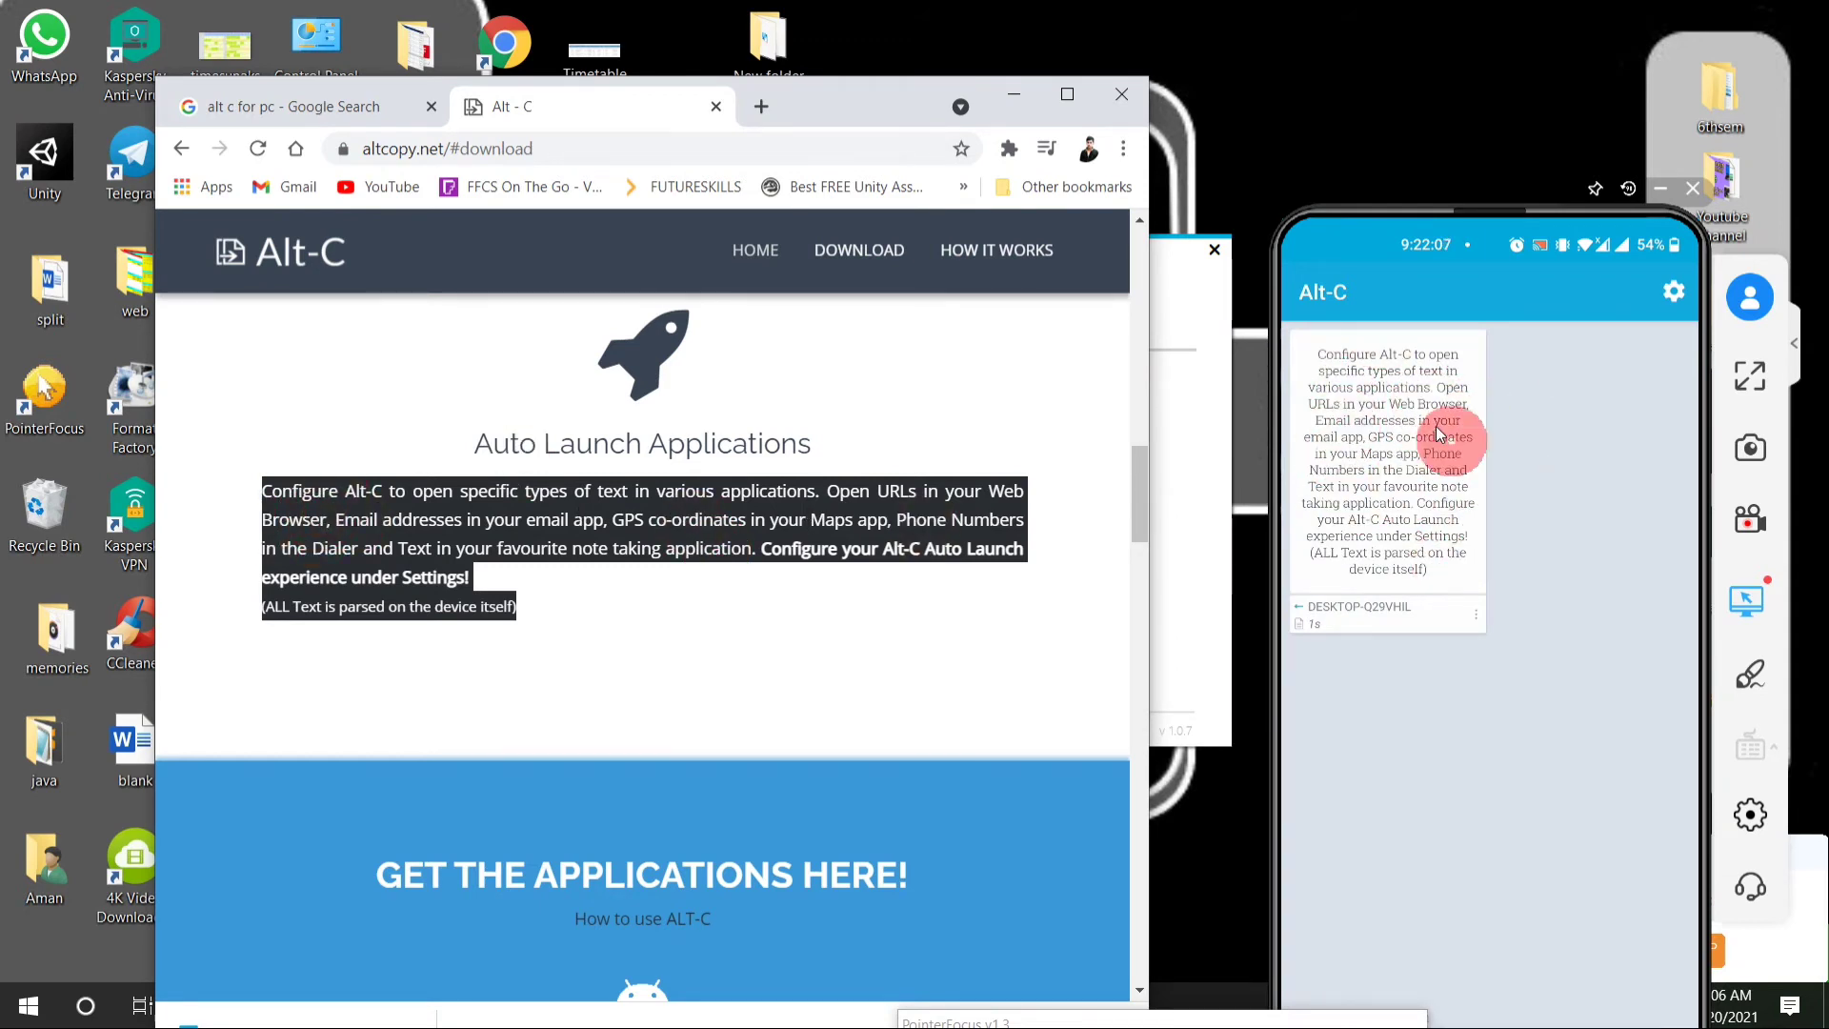
{"action": "scroll", "coordinate": [735, 667], "scroll_direction": "down", "scroll_amount": 1}
{"action": "scroll", "coordinate": [736, 661], "scroll_direction": "down", "scroll_amount": 3}
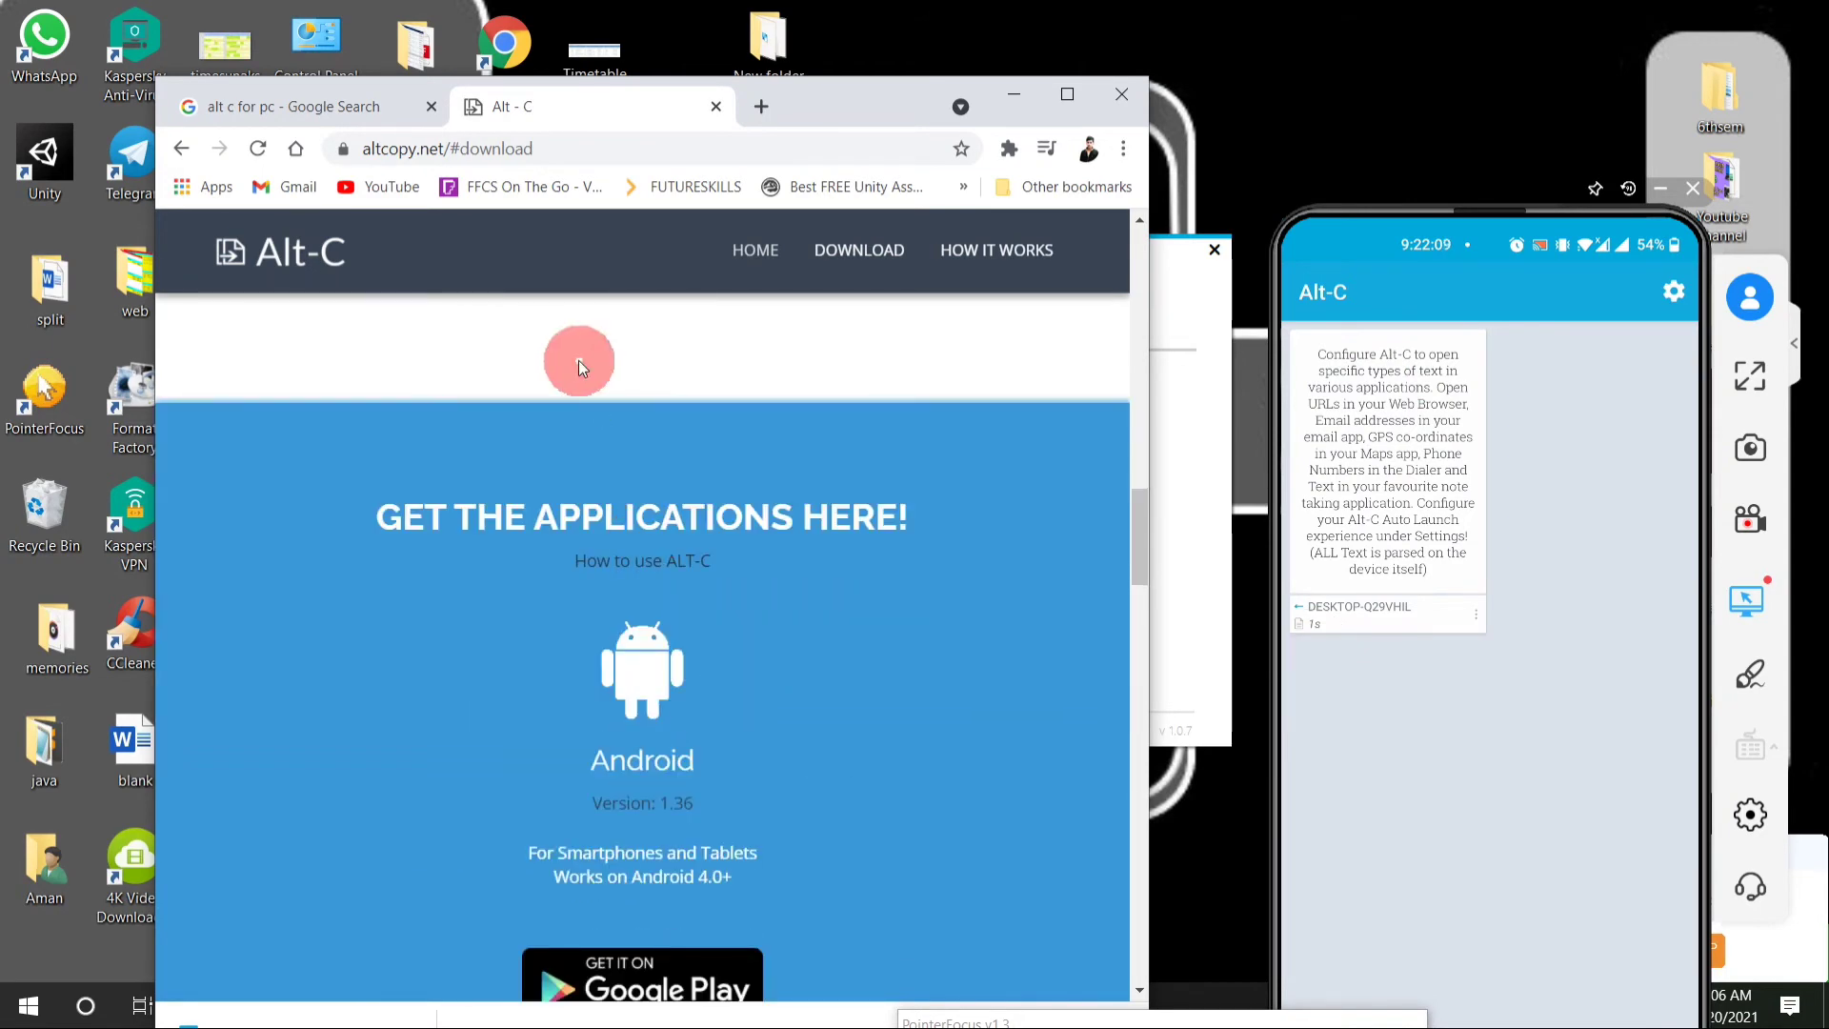
- Send the Softpedia Alt-C search result to the phone with Alt+C
{"action": "left_click", "coordinate": [277, 105]}
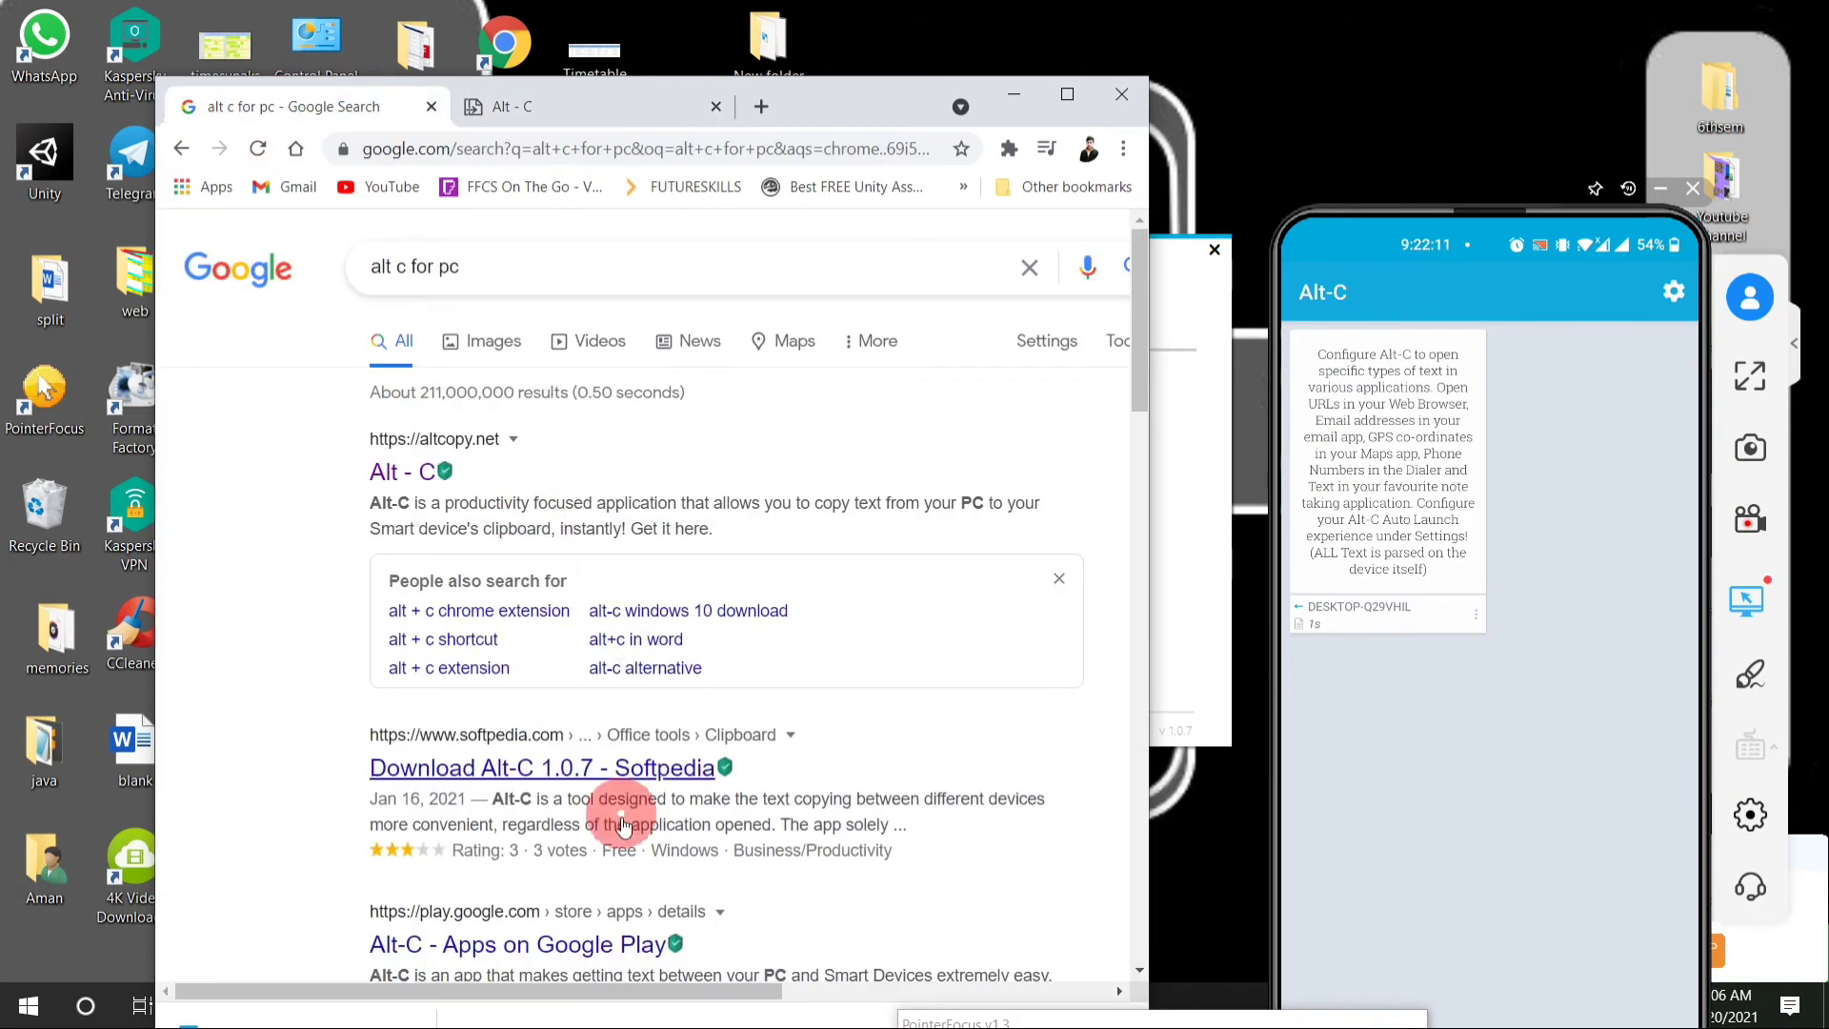
{"action": "scroll", "coordinate": [612, 810], "scroll_direction": "down", "scroll_amount": 3}
{"action": "left_click_drag", "start_coordinate": [912, 508], "coordinate": [397, 419]}
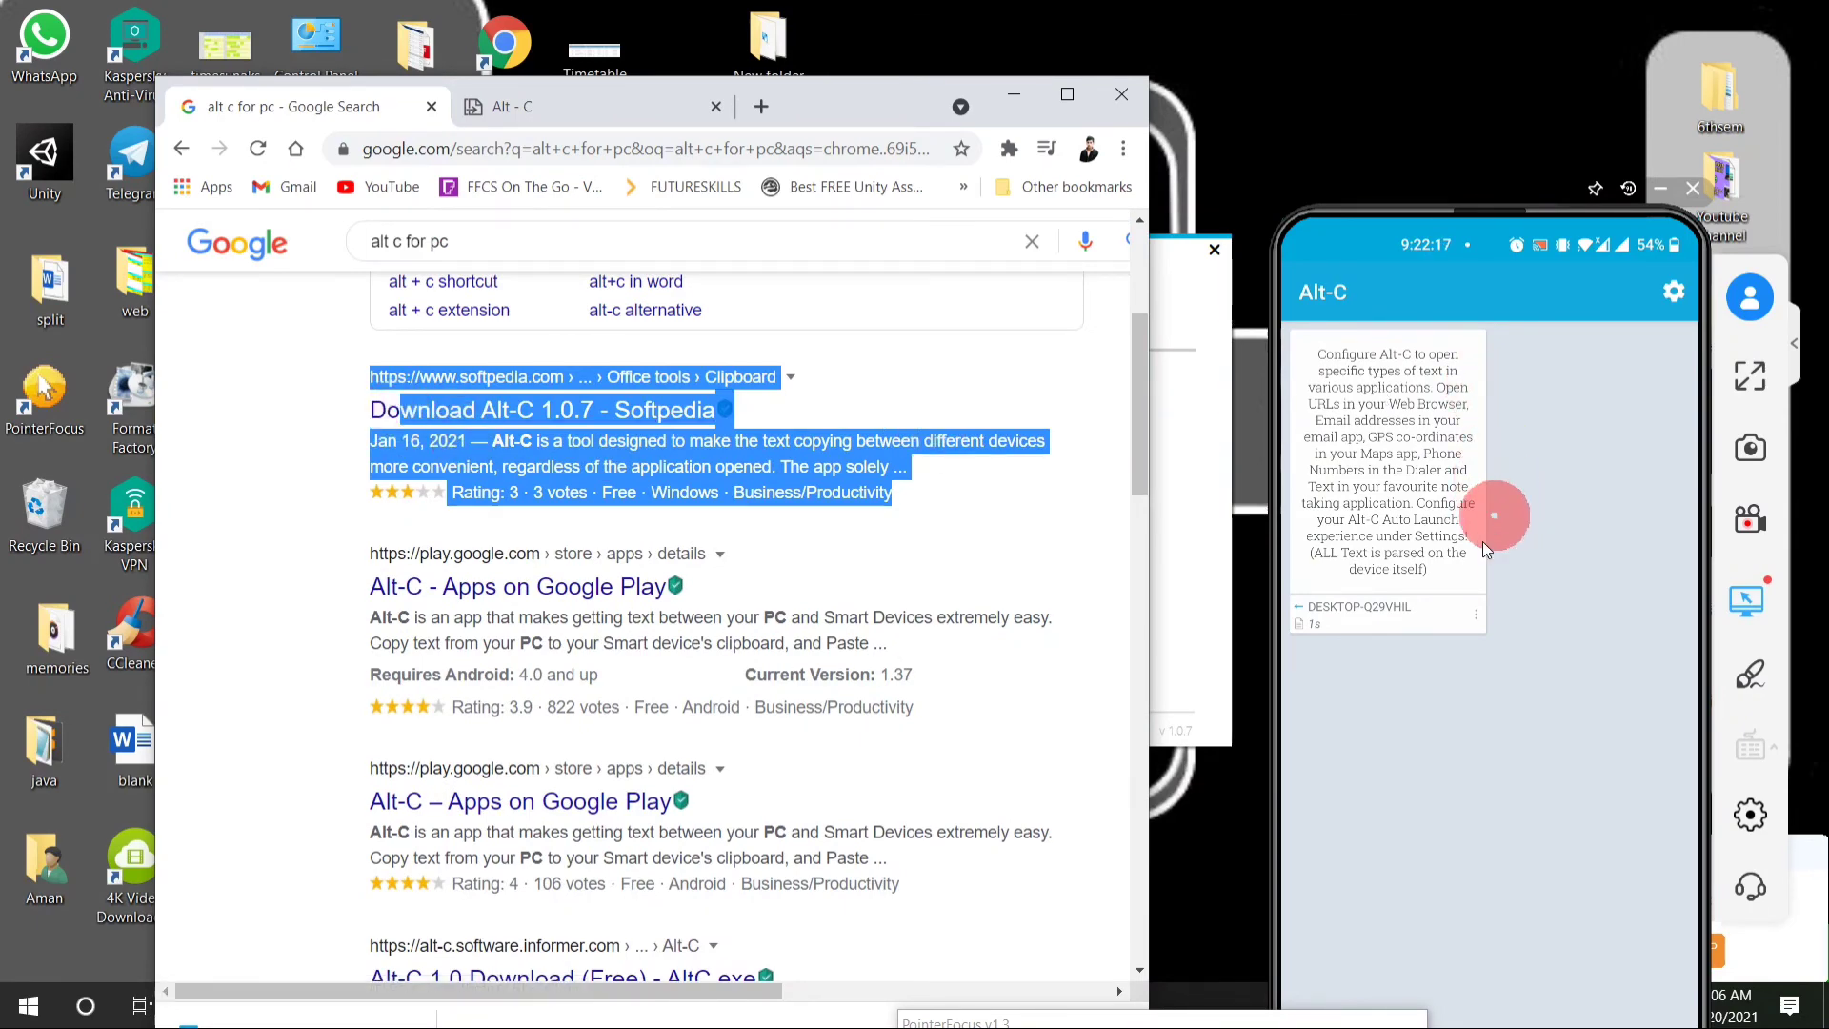
{"action": "key", "text": "alt+c"}
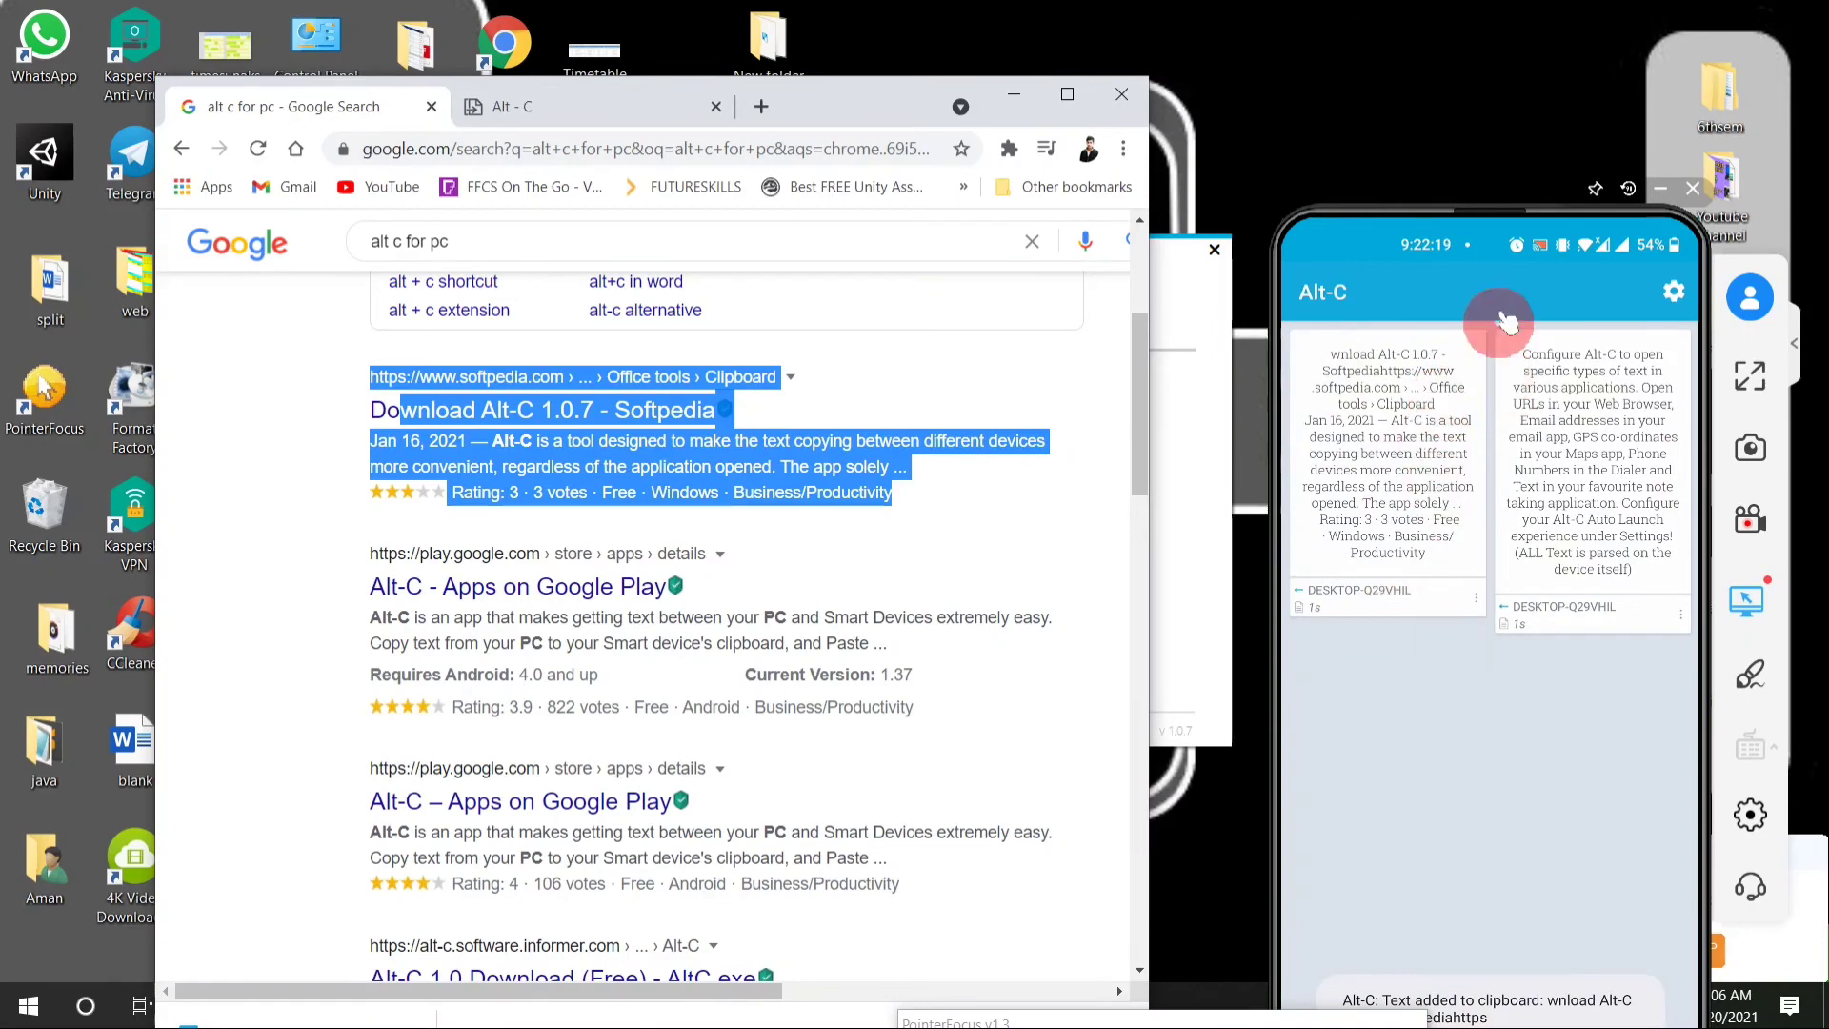
- Send the Google Play description snippet to the phone with Alt+C
{"action": "left_click_drag", "start_coordinate": [1598, 195], "coordinate": [1589, 57]}
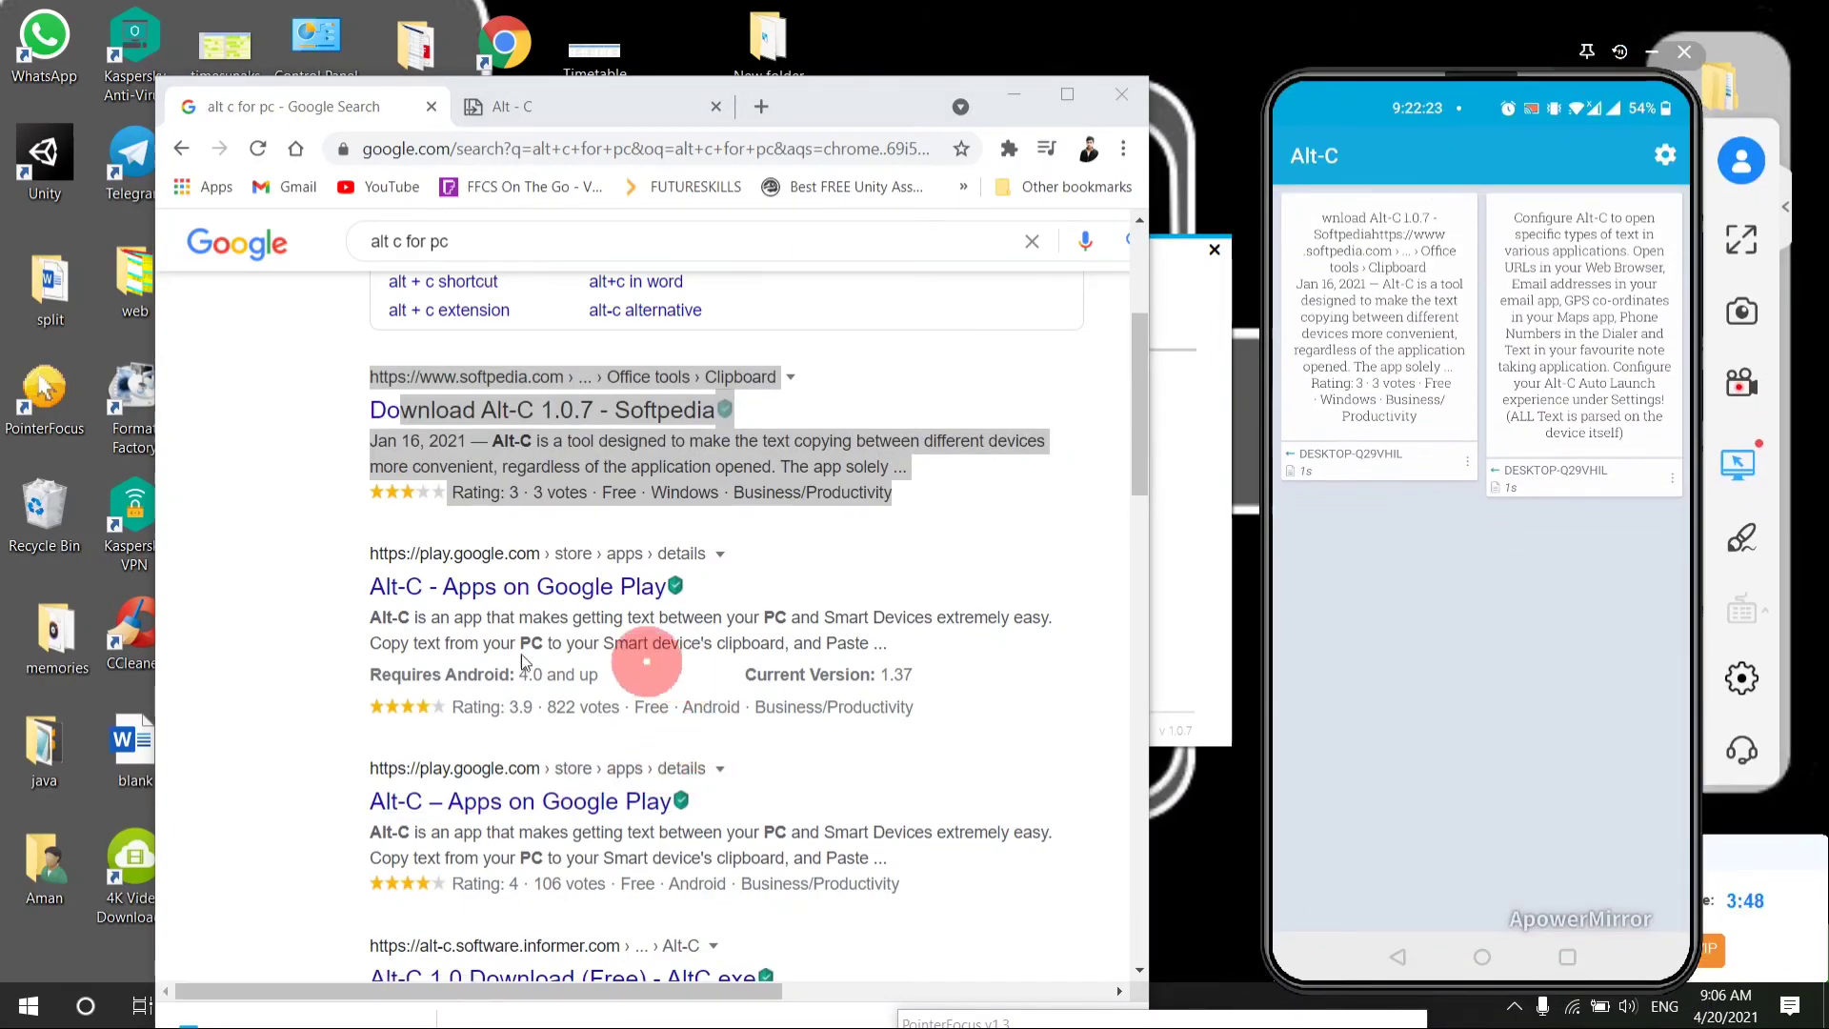
{"action": "left_click_drag", "start_coordinate": [600, 675], "coordinate": [400, 618]}
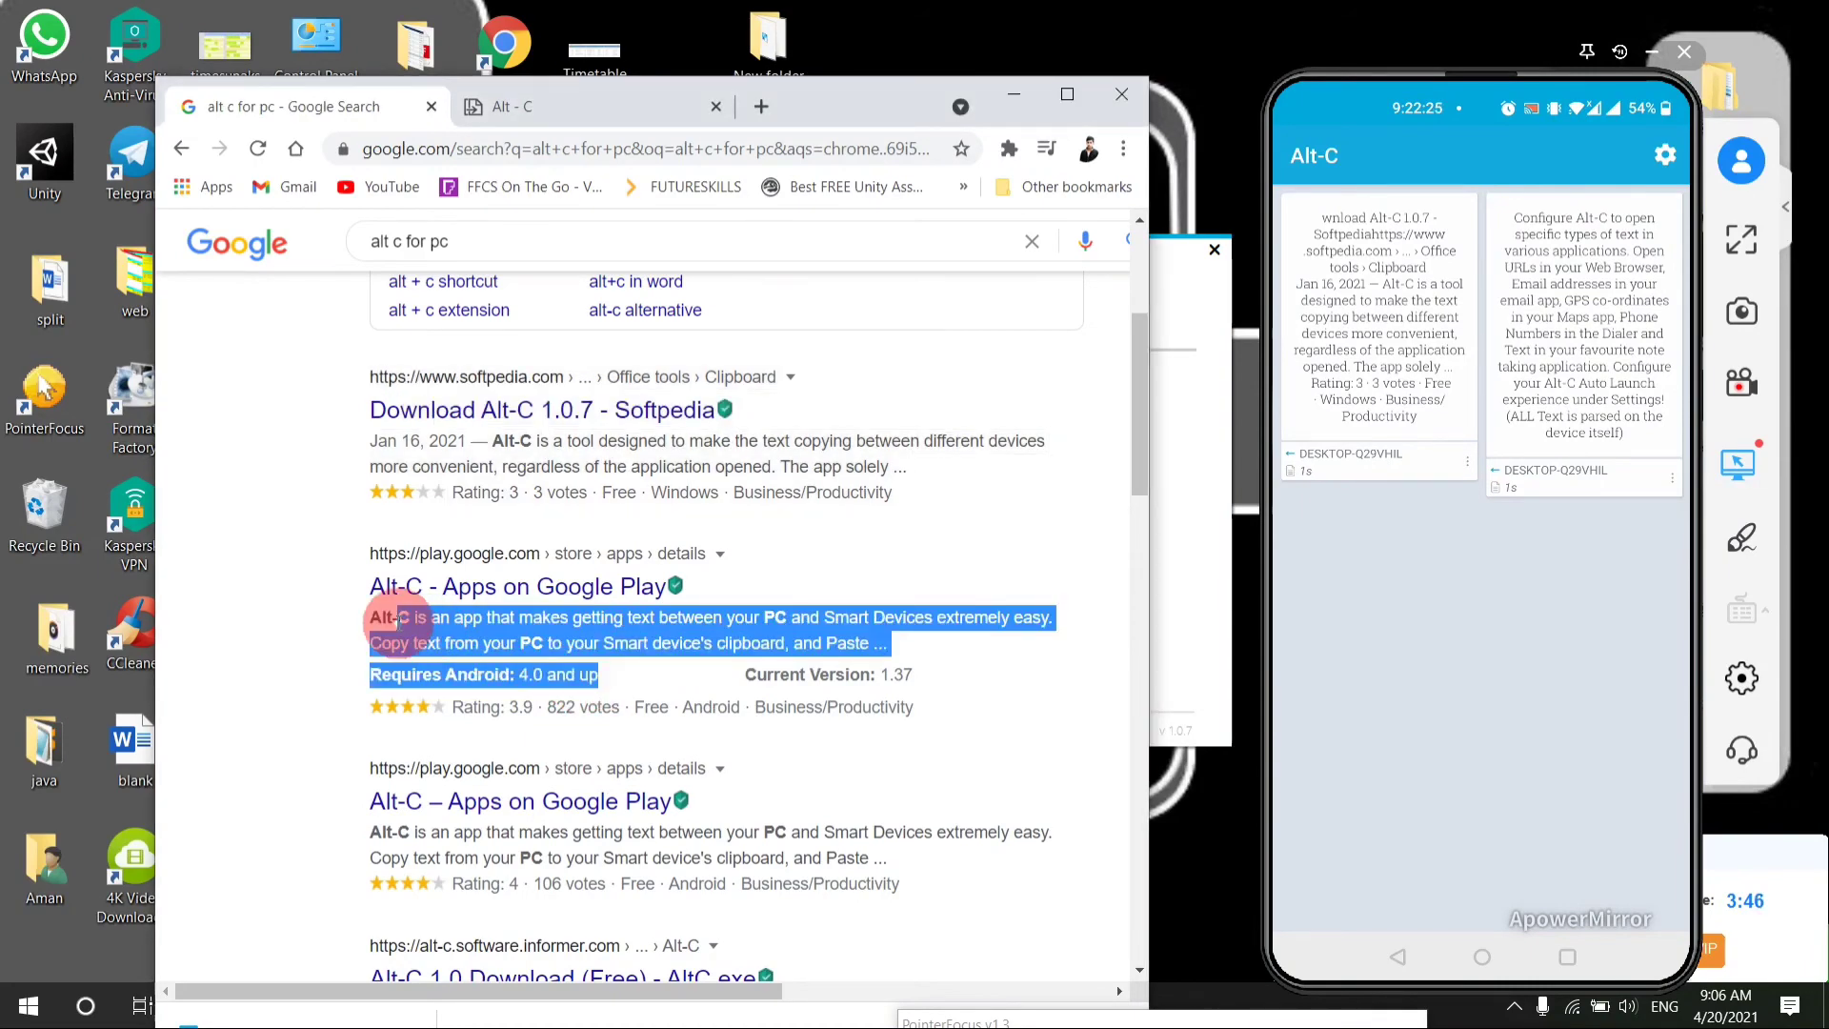
{"action": "key", "text": "alt+c"}
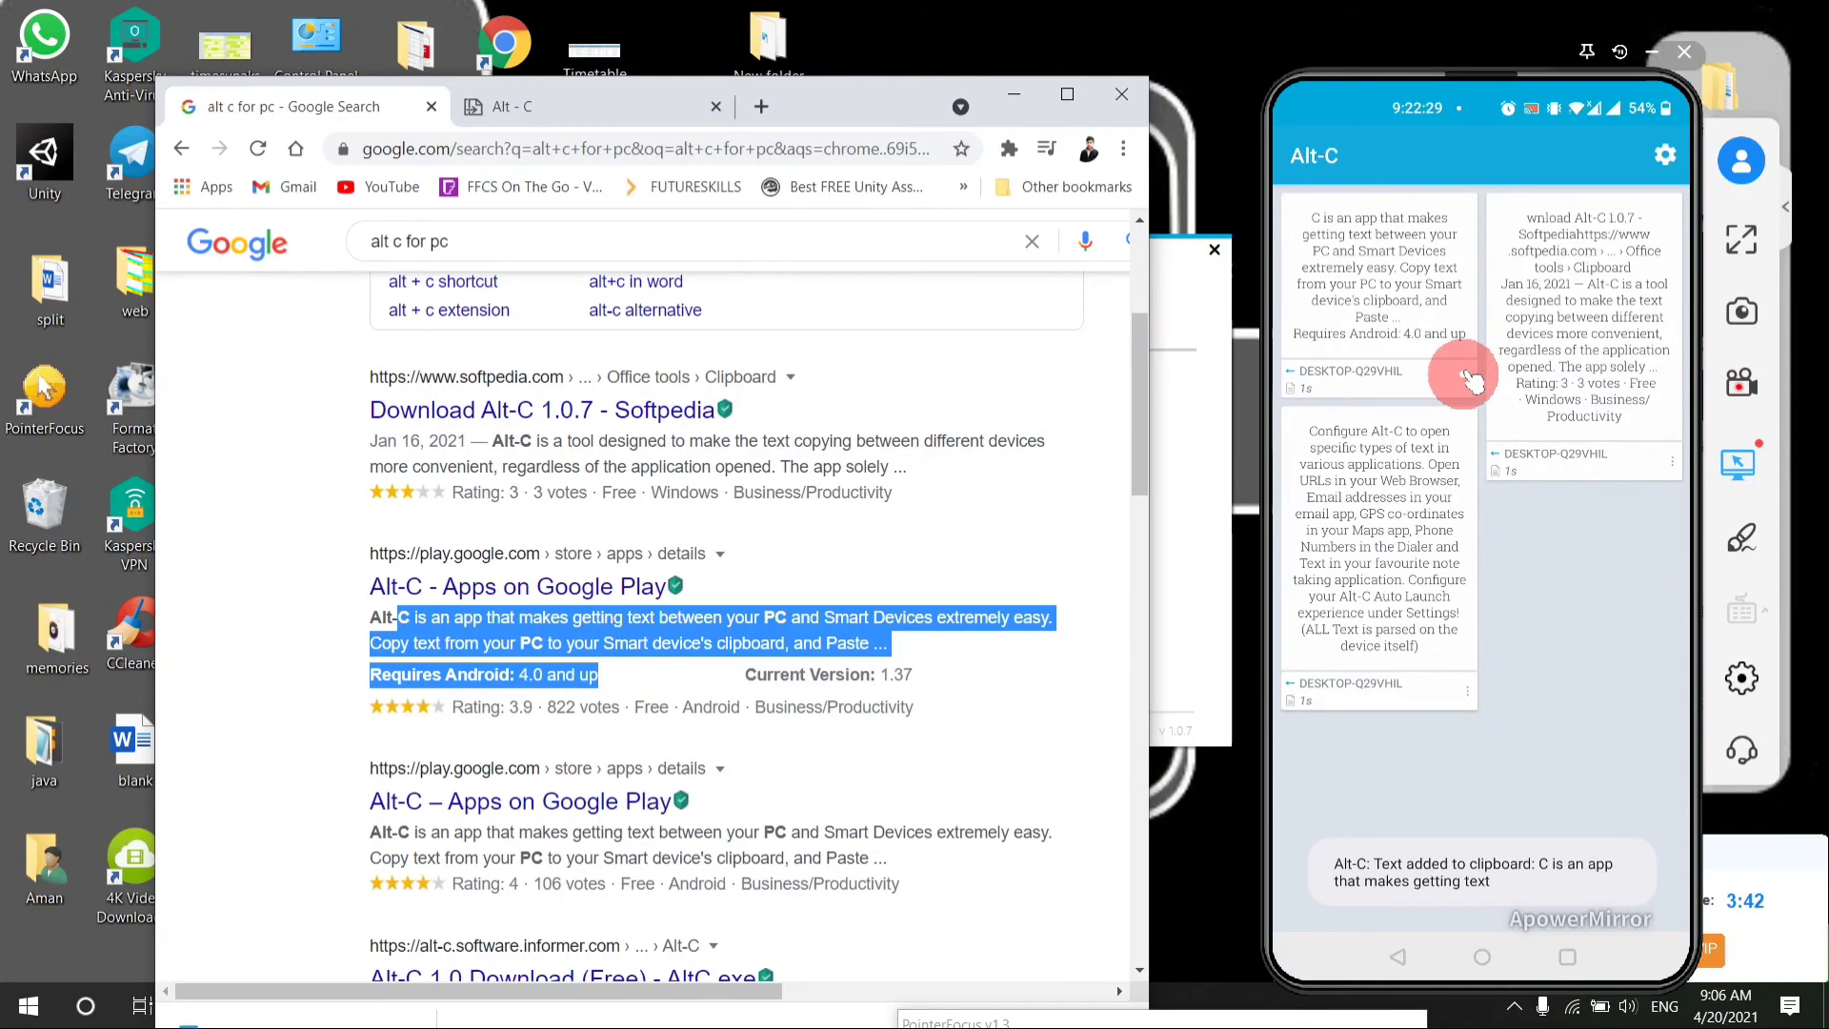
- Copy the newest clip on the phone, return to the feed, and swipe away the remaining card
{"action": "left_click", "coordinate": [1470, 379]}
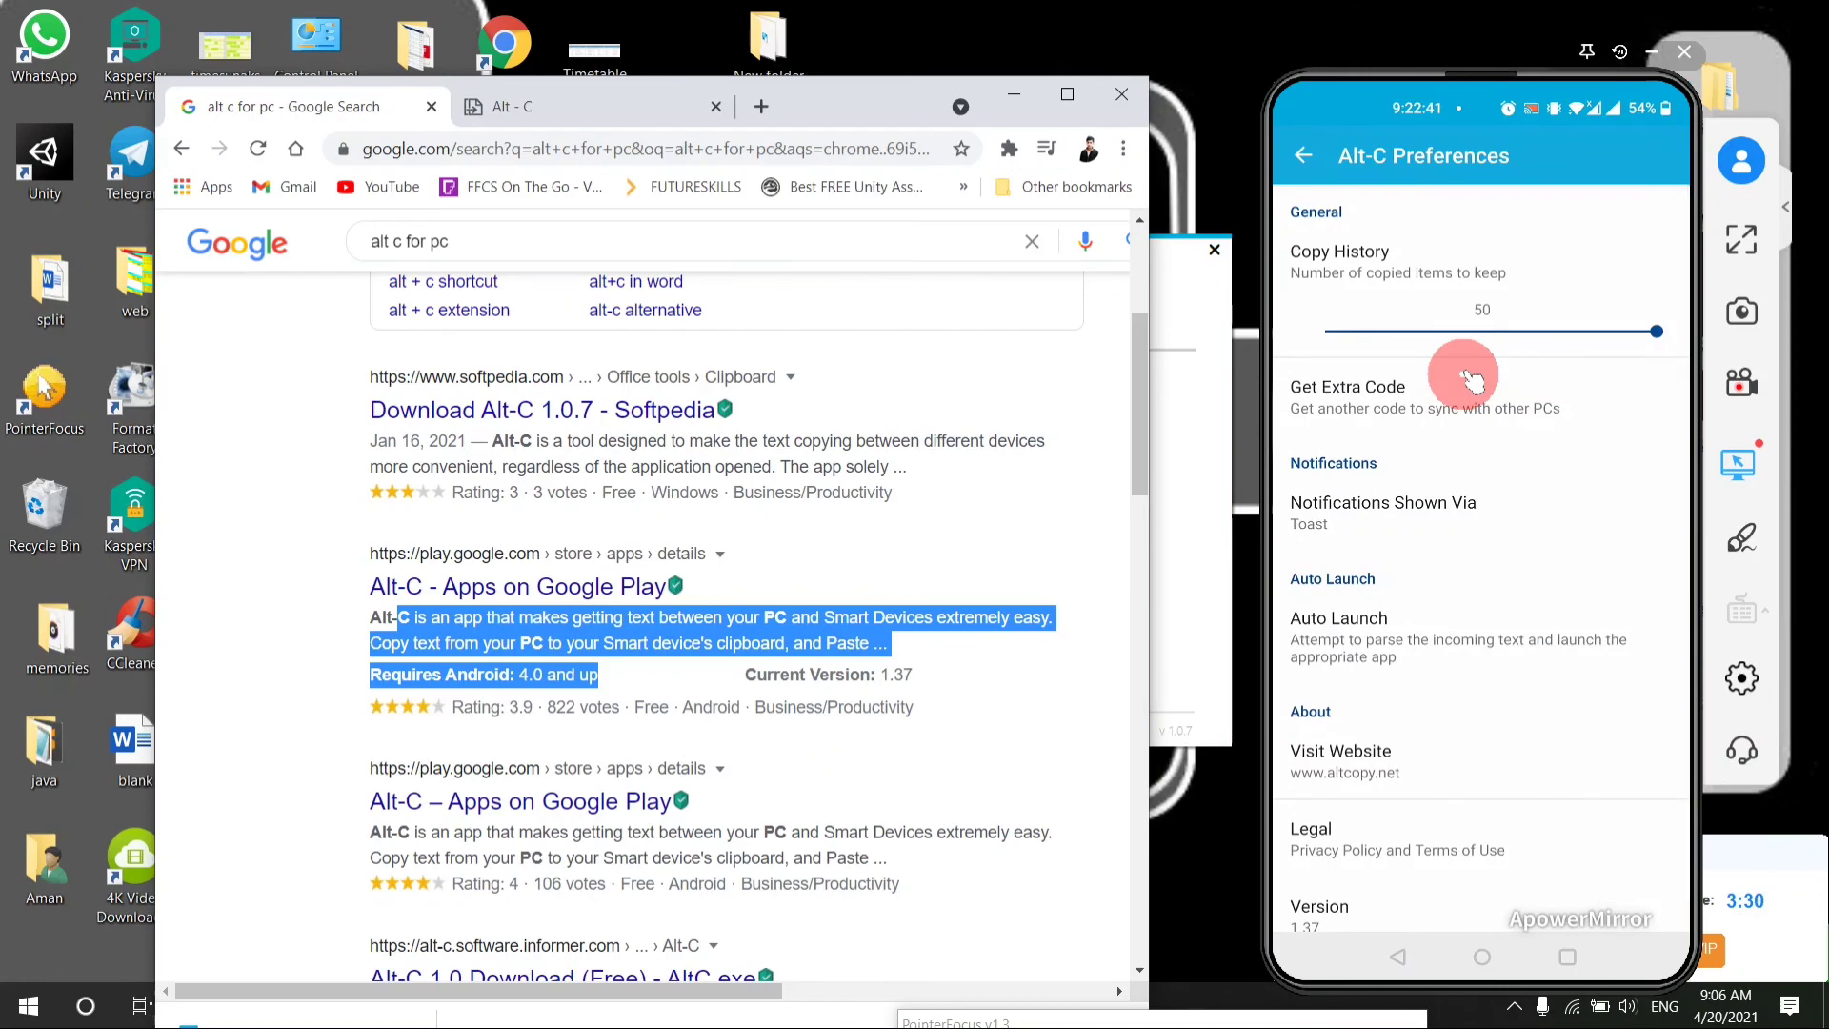
{"action": "key", "text": "alt+c"}
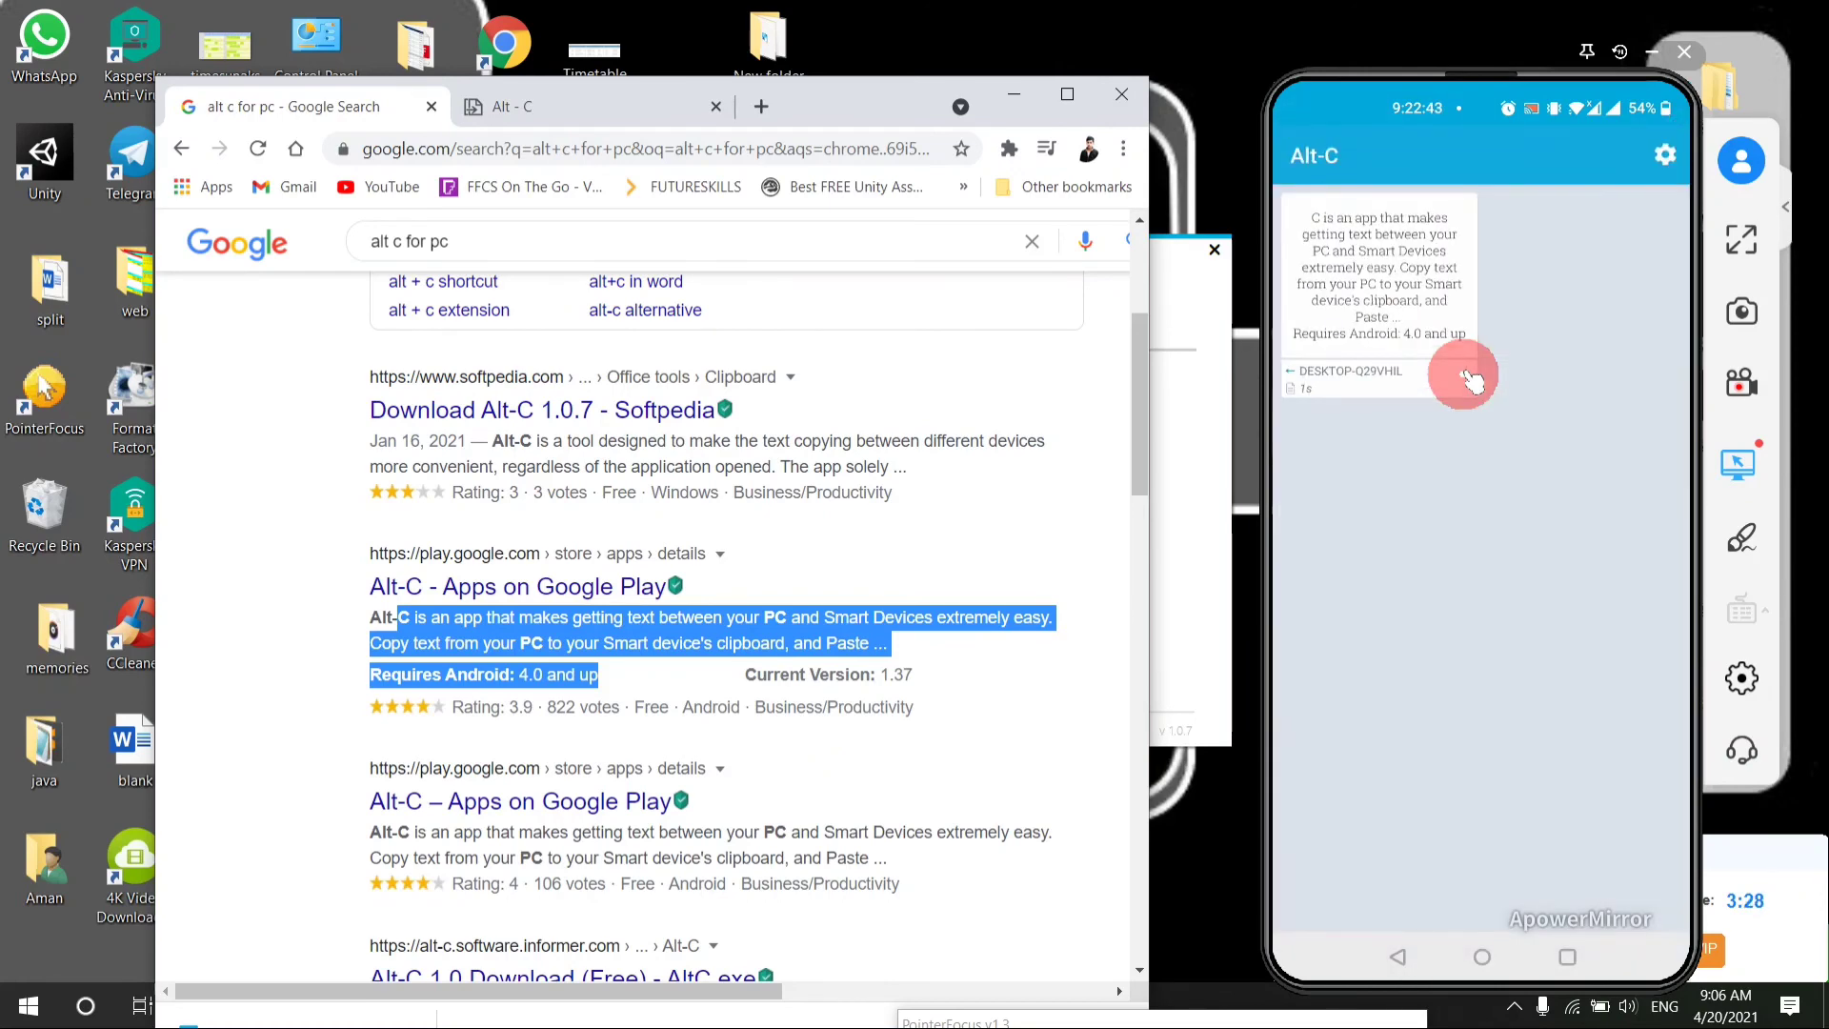
{"action": "left_click_drag", "start_coordinate": [1472, 381], "coordinate": [1439, 374]}
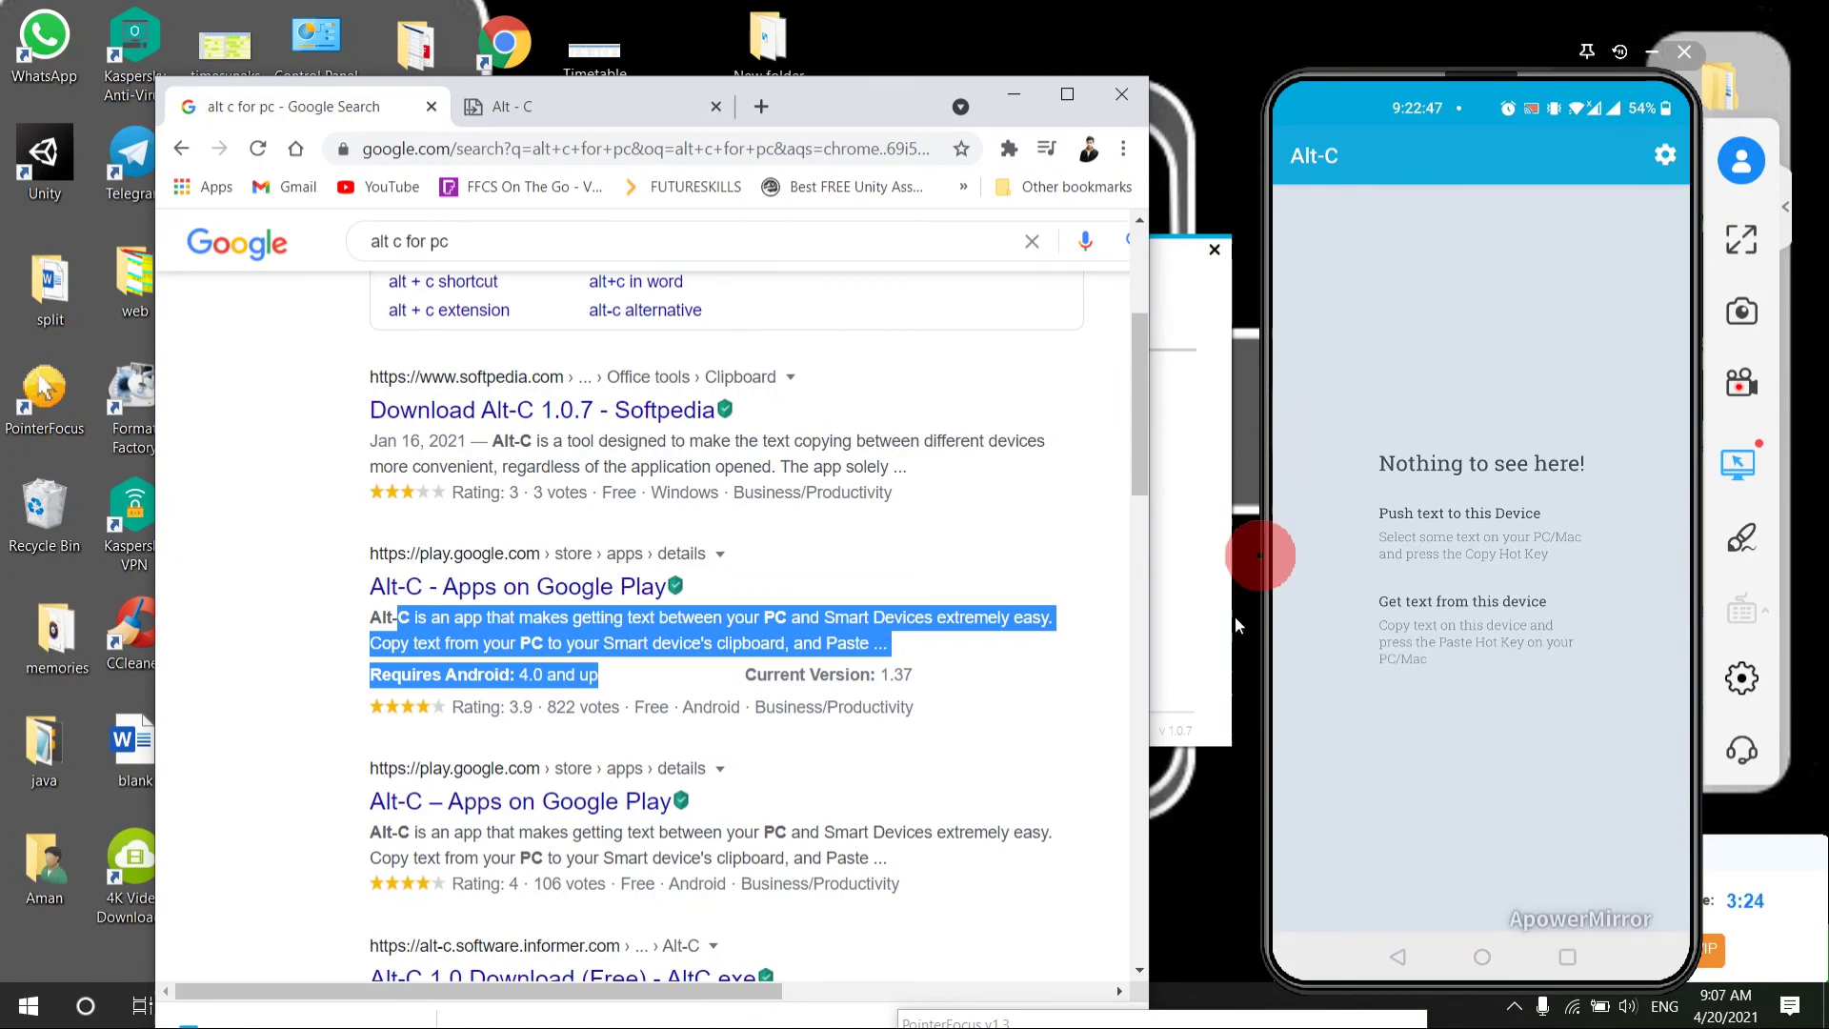
- Minimize Chrome to reveal Alt-C's devices list, then bring up the screen recorder
{"action": "left_click", "coordinate": [1013, 95]}
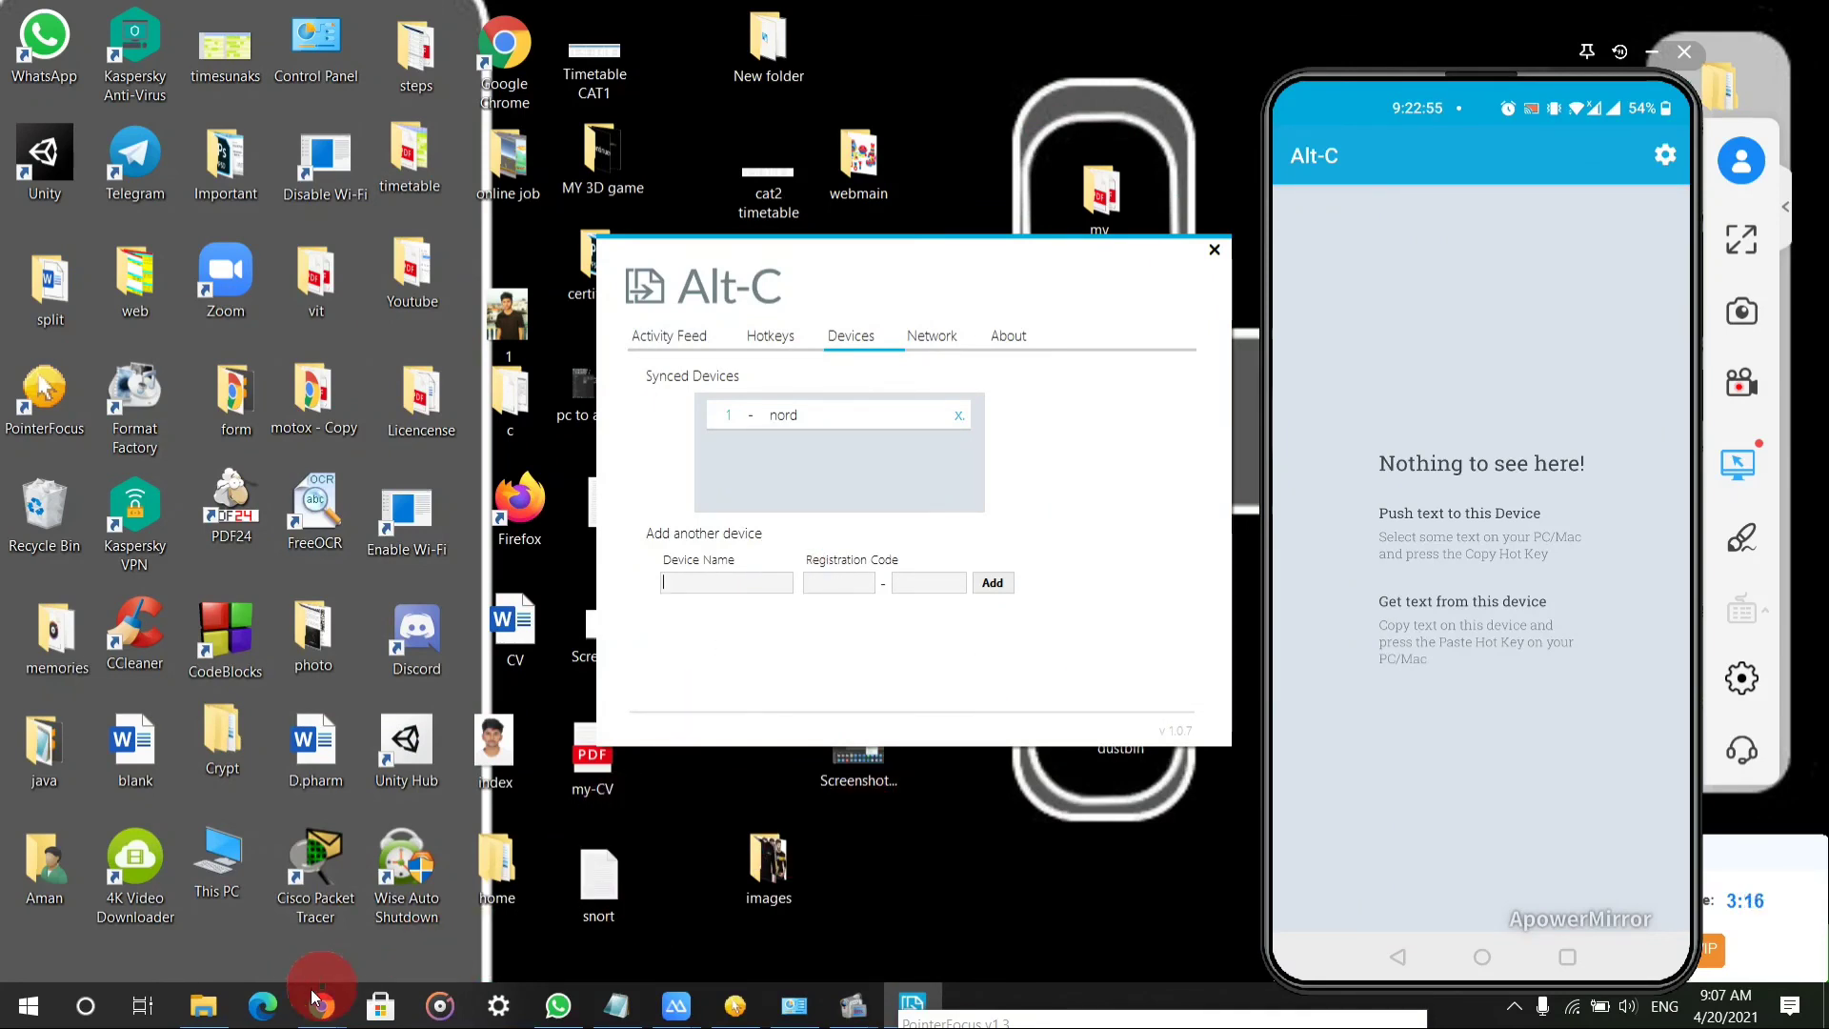
{"action": "mouse_move", "coordinate": [852, 1006]}
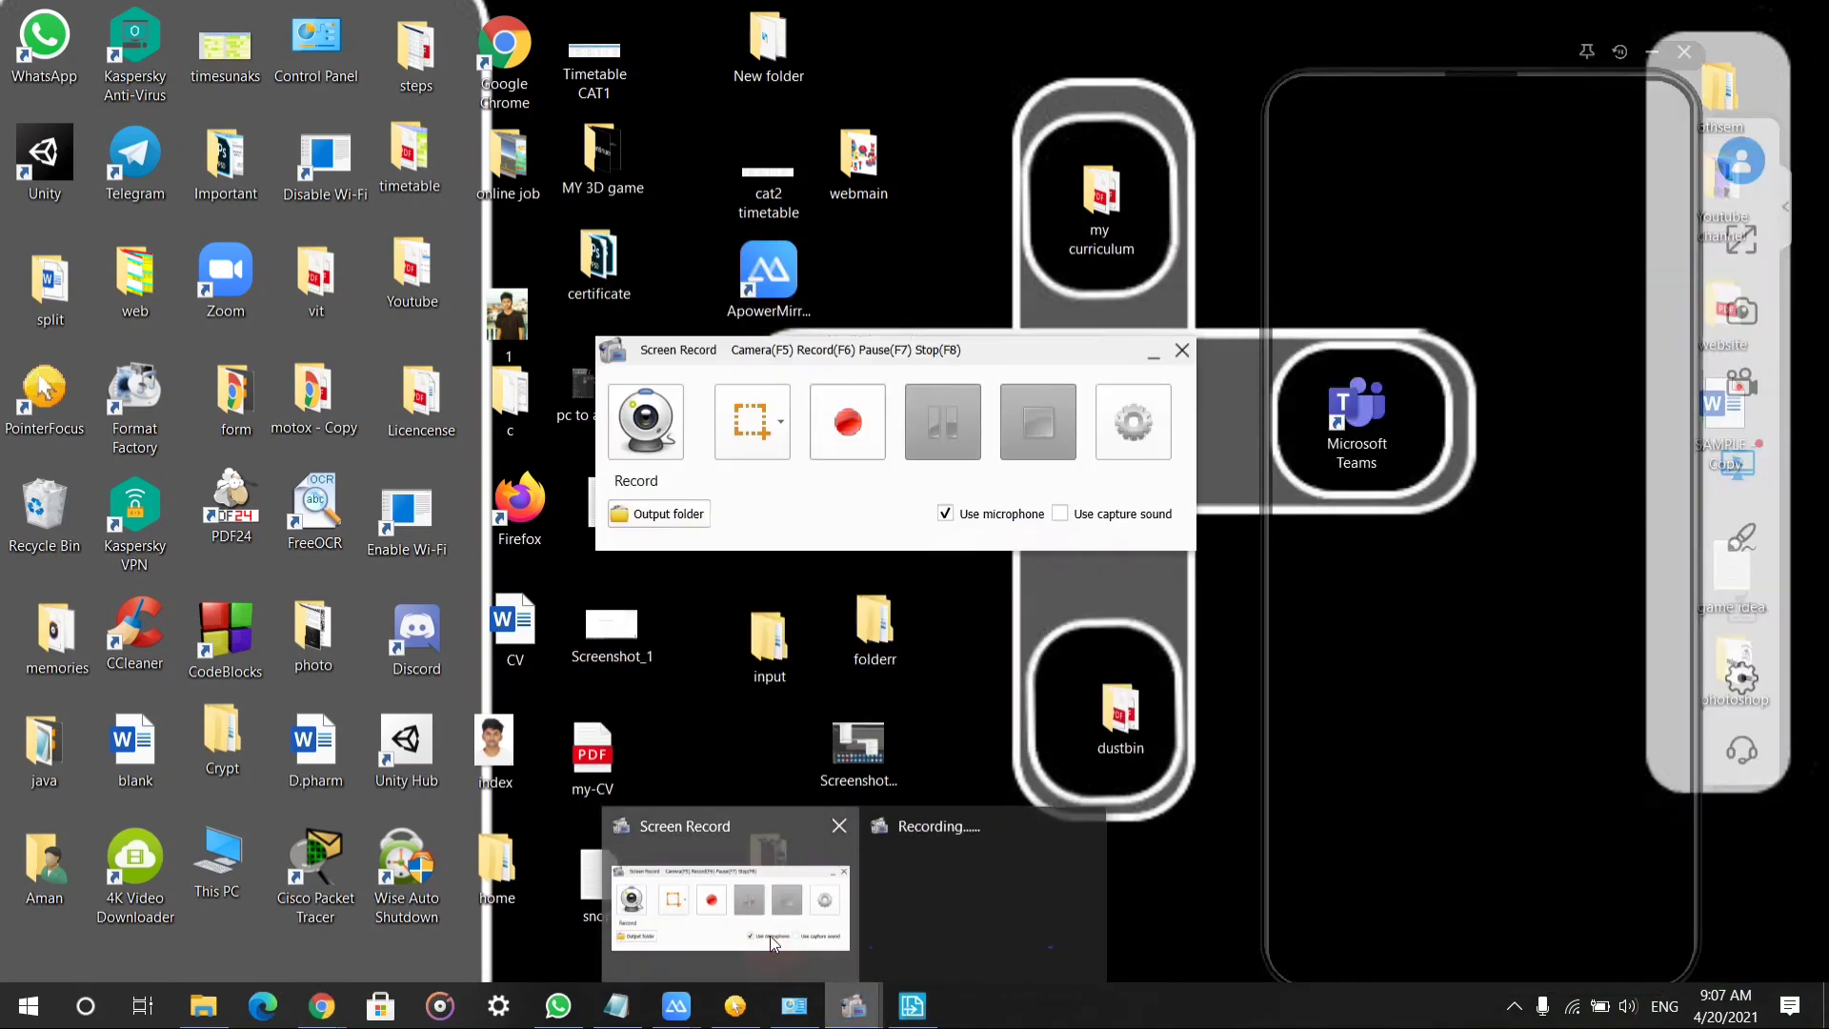
{"action": "left_click", "coordinate": [819, 906]}
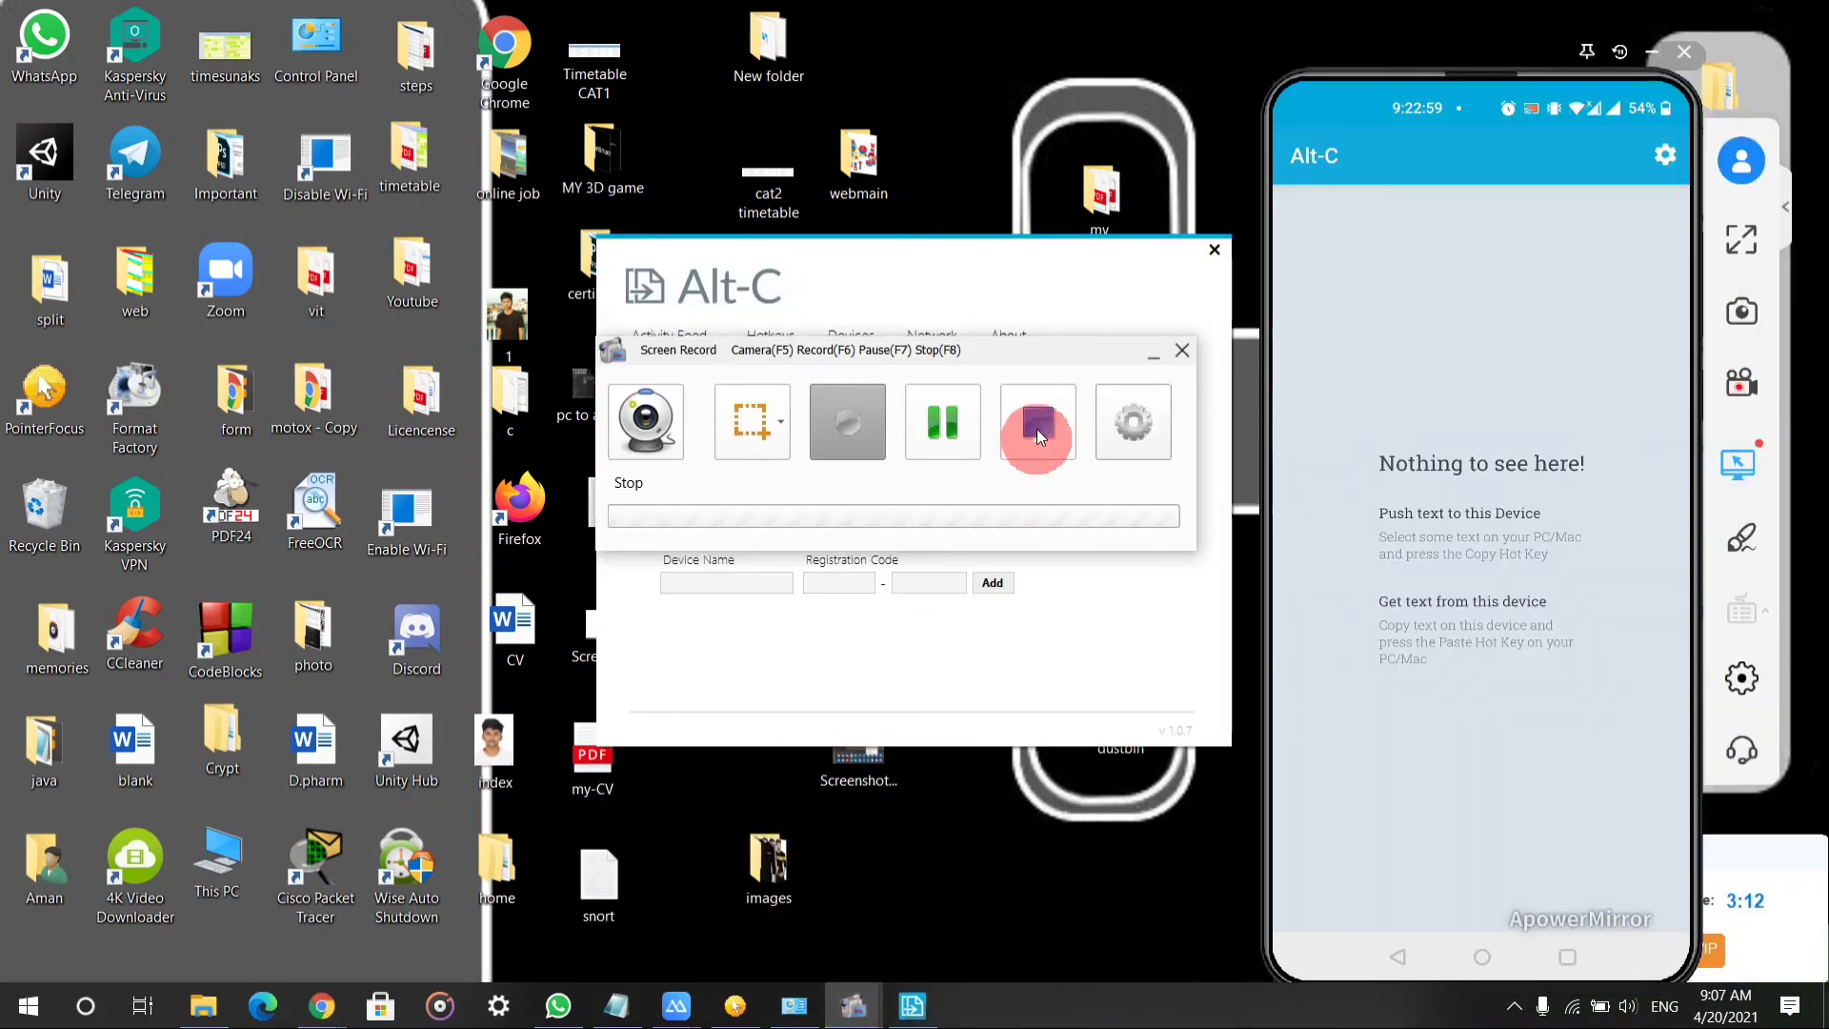